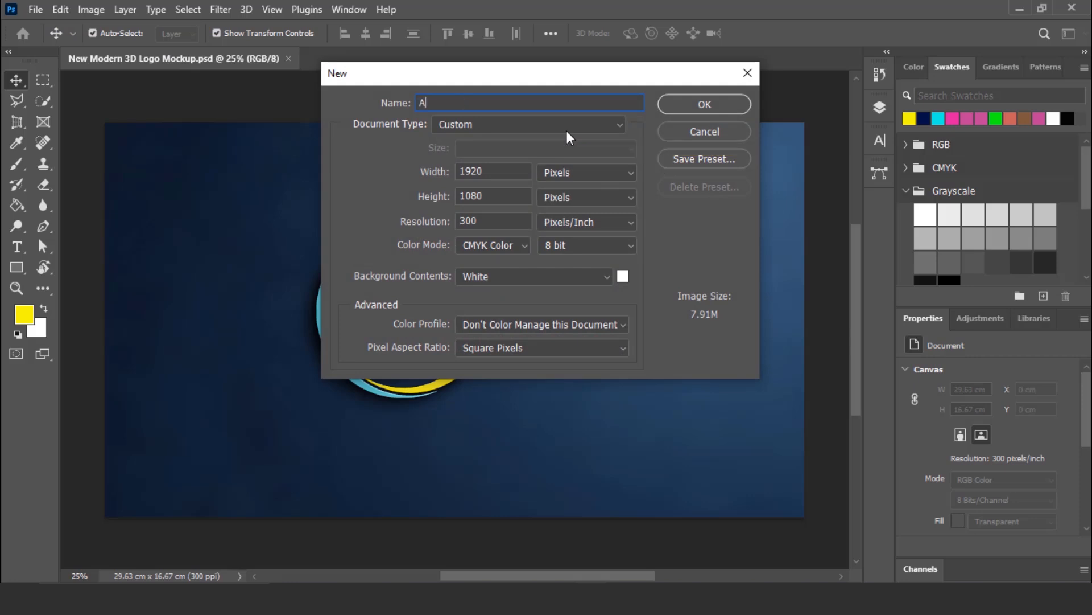
- Create the 1920 × 1080 pixel document AGGG at 300 pixels/inch in CMYK Color with a white background
left_click(705, 104)
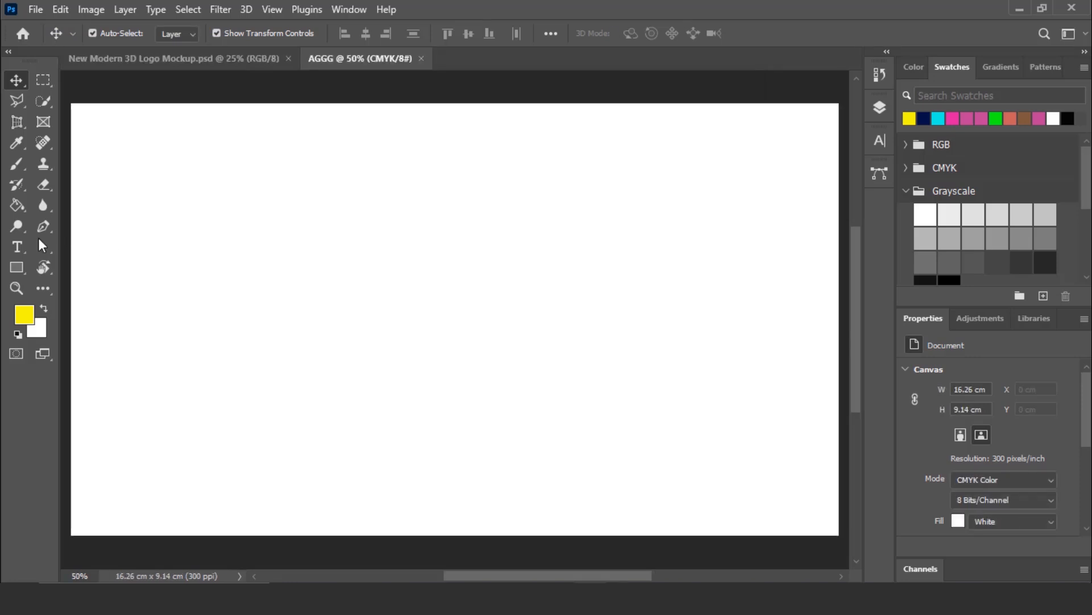
- Add a yellow letter "F" in Times New Roman Bold at 150 pt and move it to the middle of the canvas
left_click(12, 249)
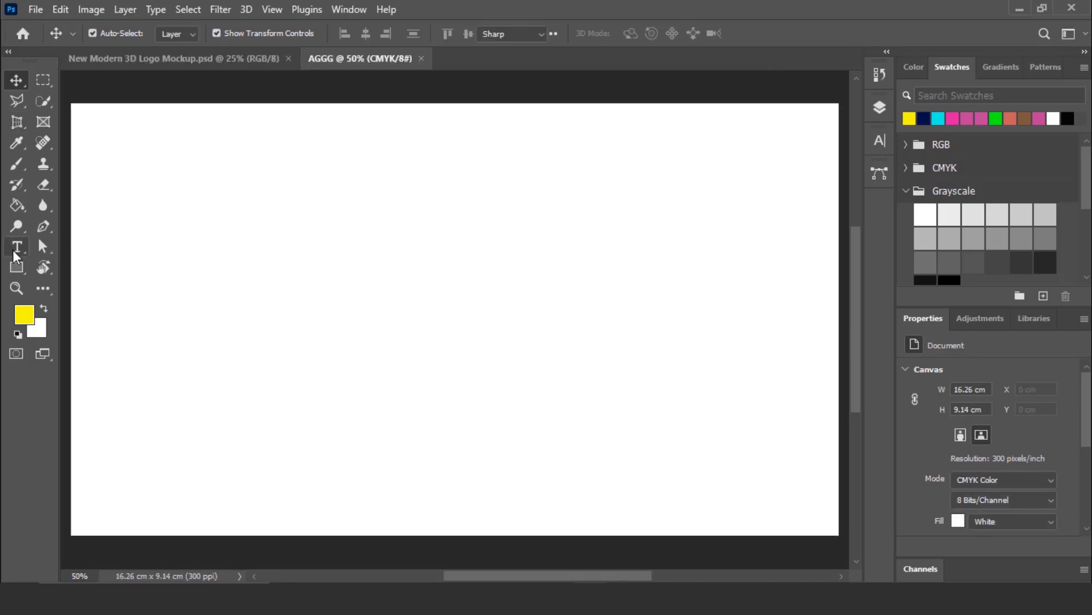
left_click(81, 248)
left_click(231, 33)
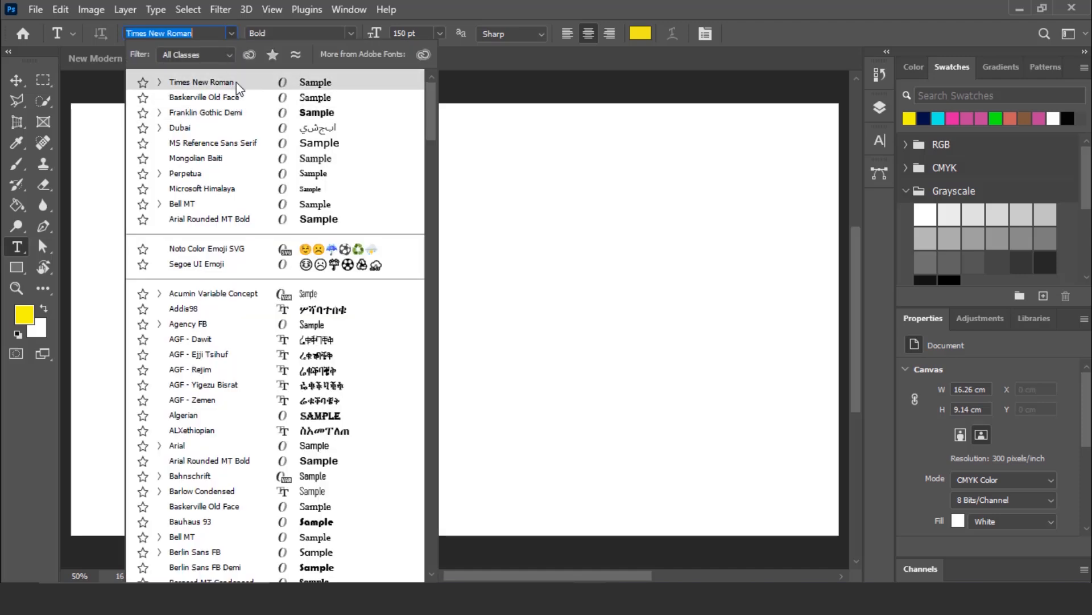
left_click(237, 82)
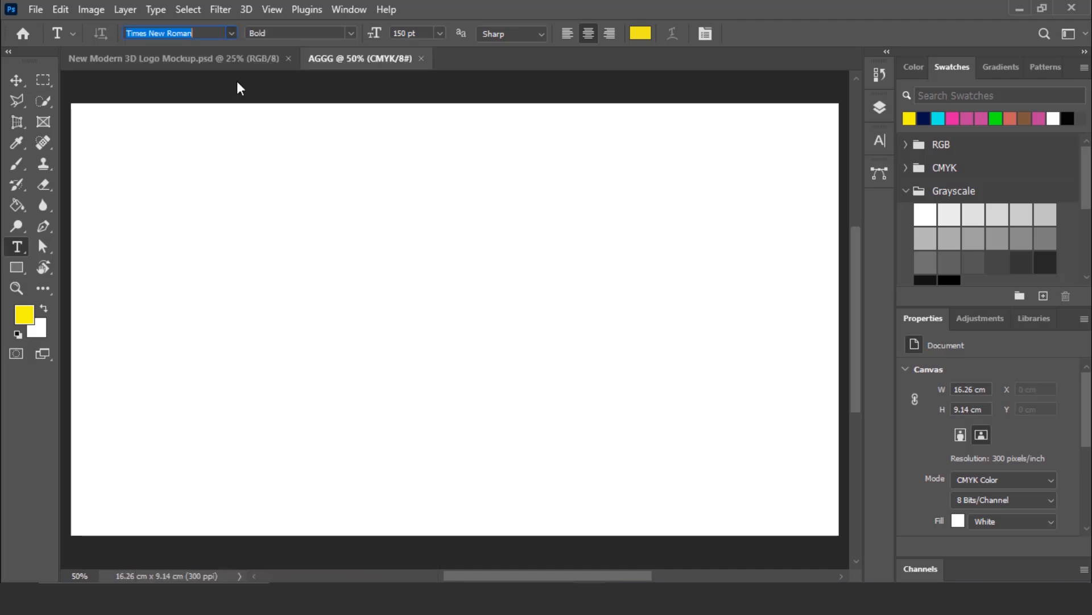
left_click(349, 32)
left_click(273, 74)
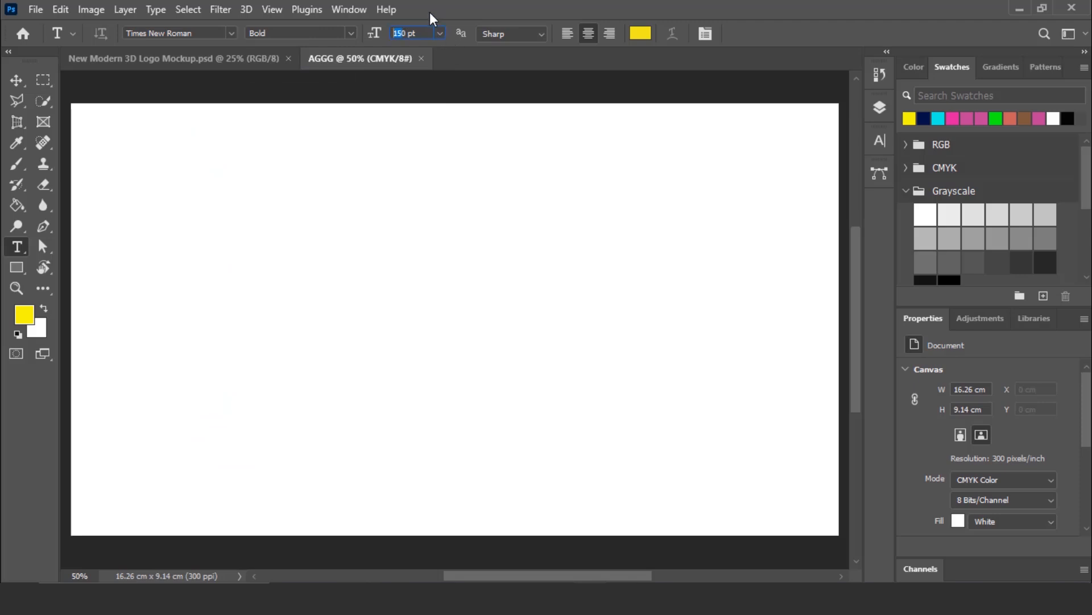
left_click(430, 312)
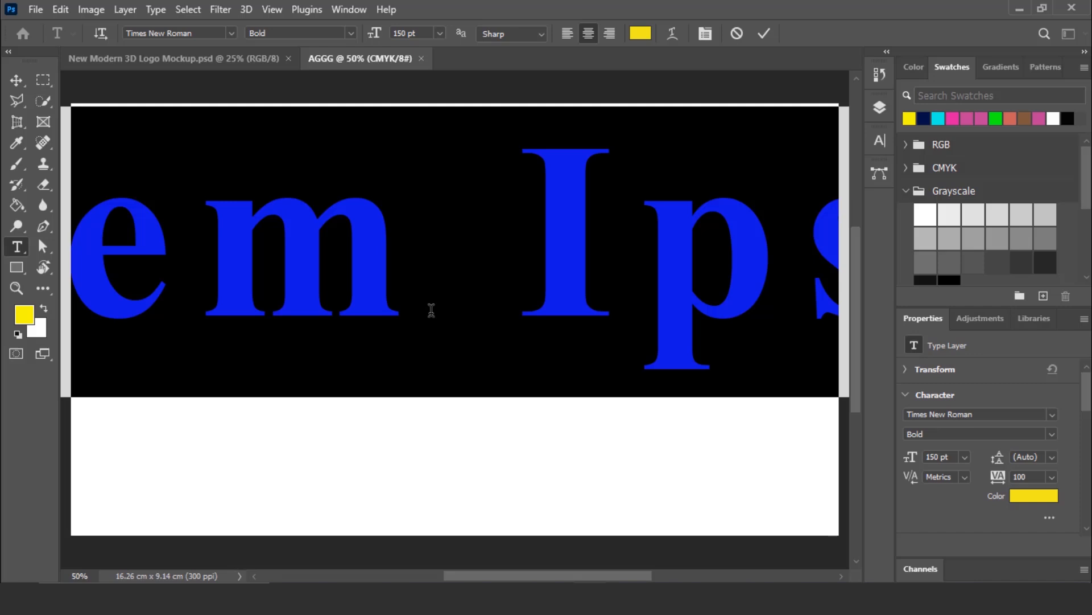
type("F")
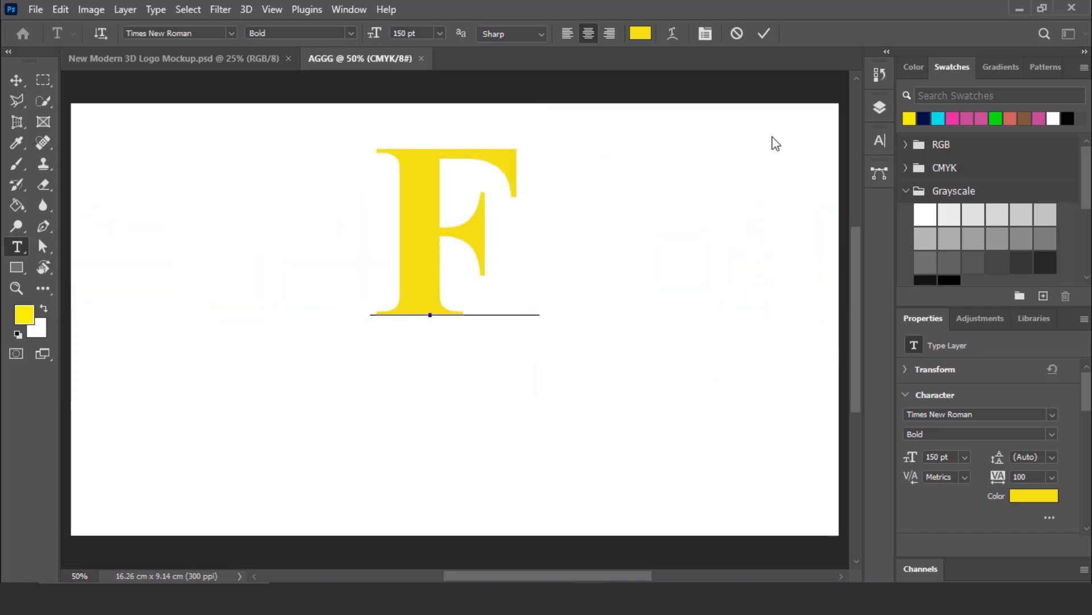
left_click(764, 33)
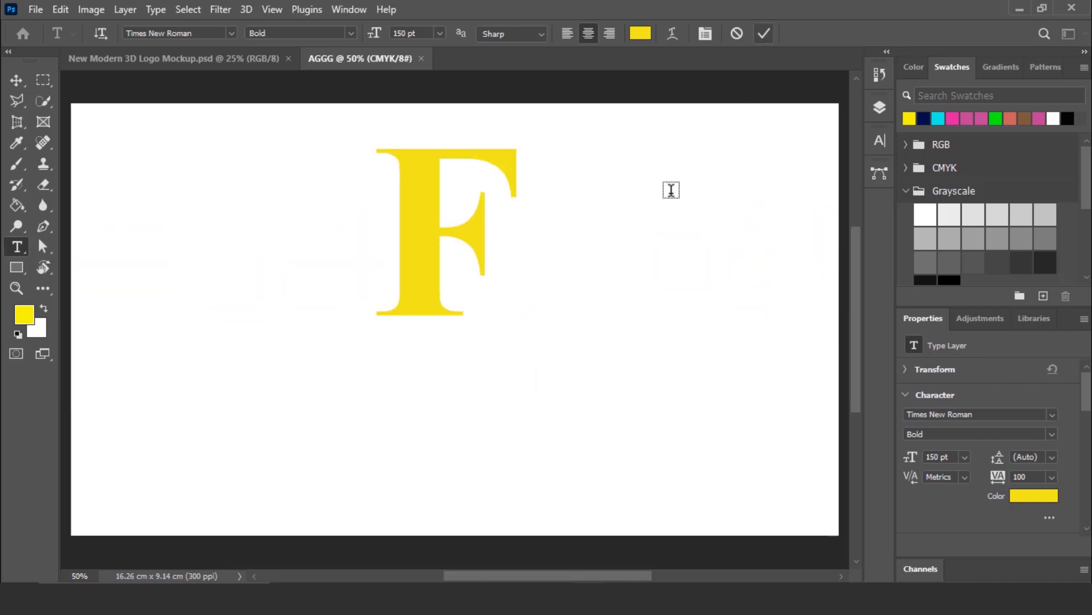
left_click(15, 79)
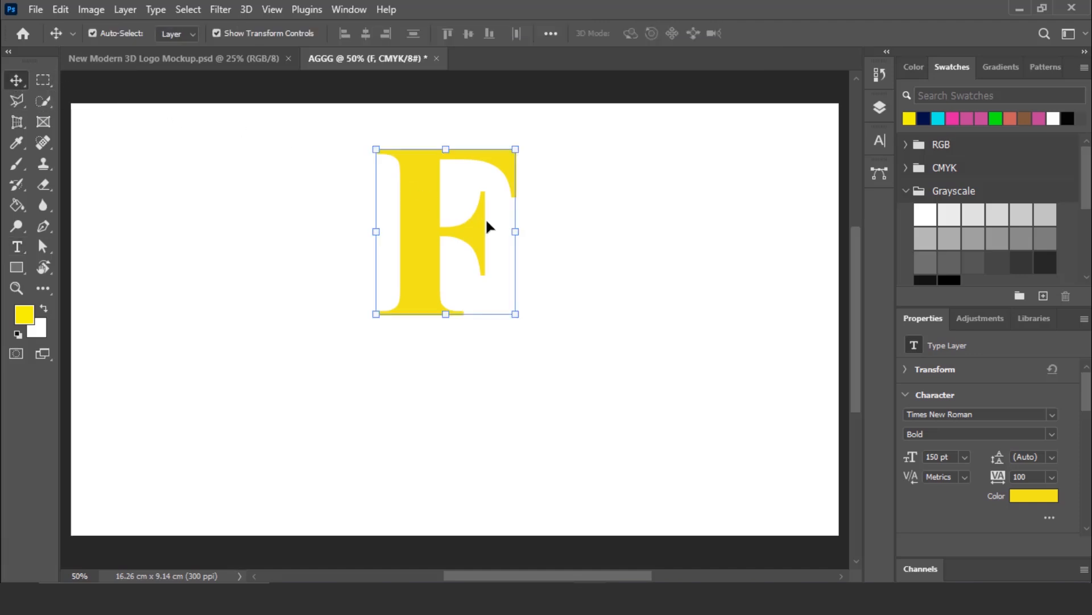
left_click_drag(420, 229, 444, 305)
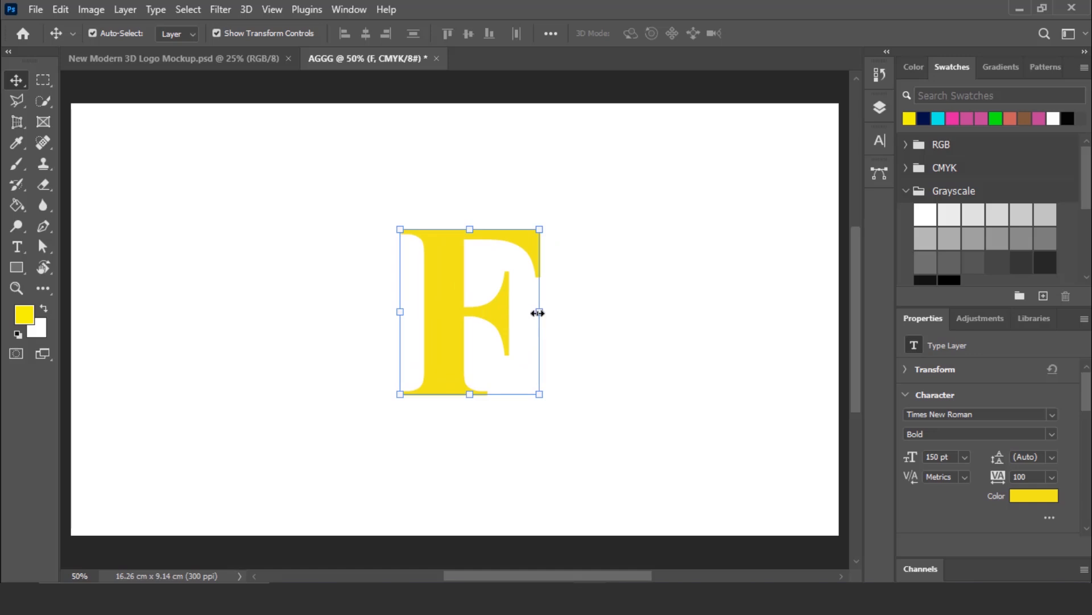
- Draw a rectangle about 131 × 266 px that covers the F's middle arm, flush against the stem
scroll(566, 366, "up", 5)
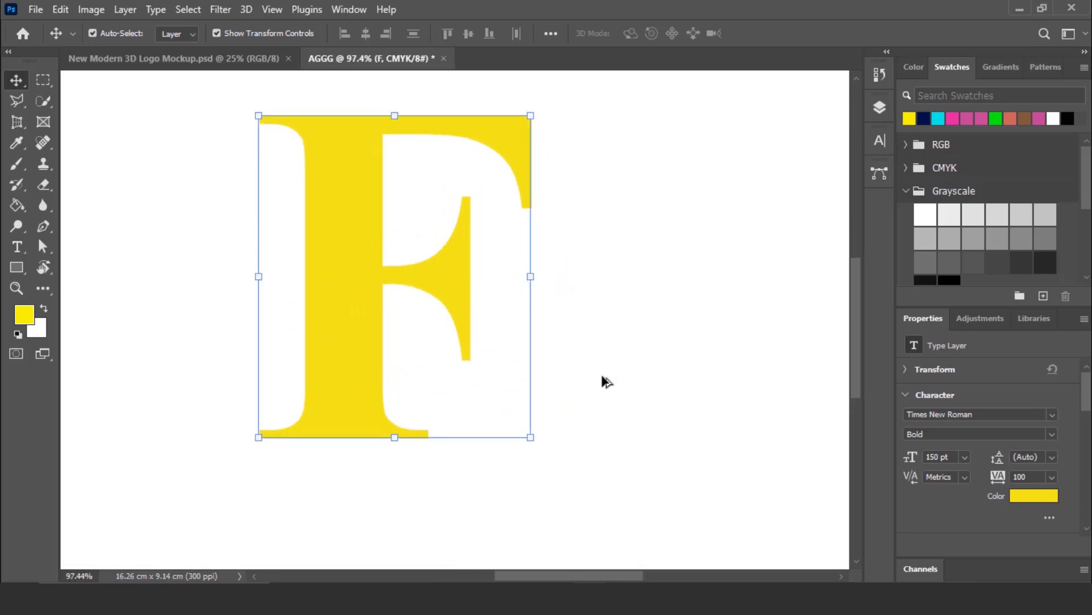
scroll(607, 381, "up", 3)
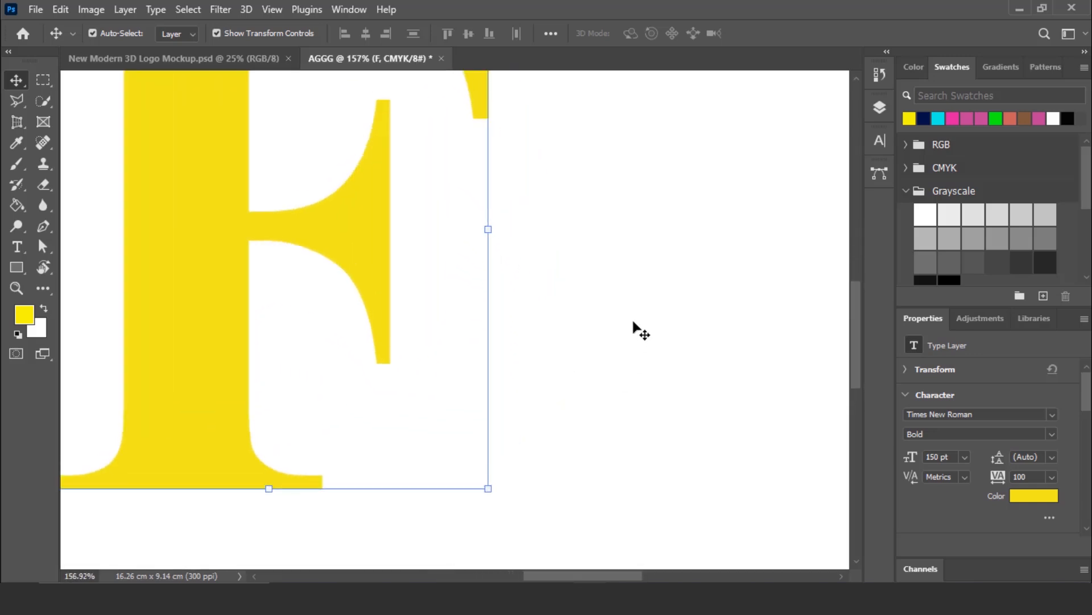
scroll(634, 321, "up", 1)
left_click(646, 234)
left_click(13, 267)
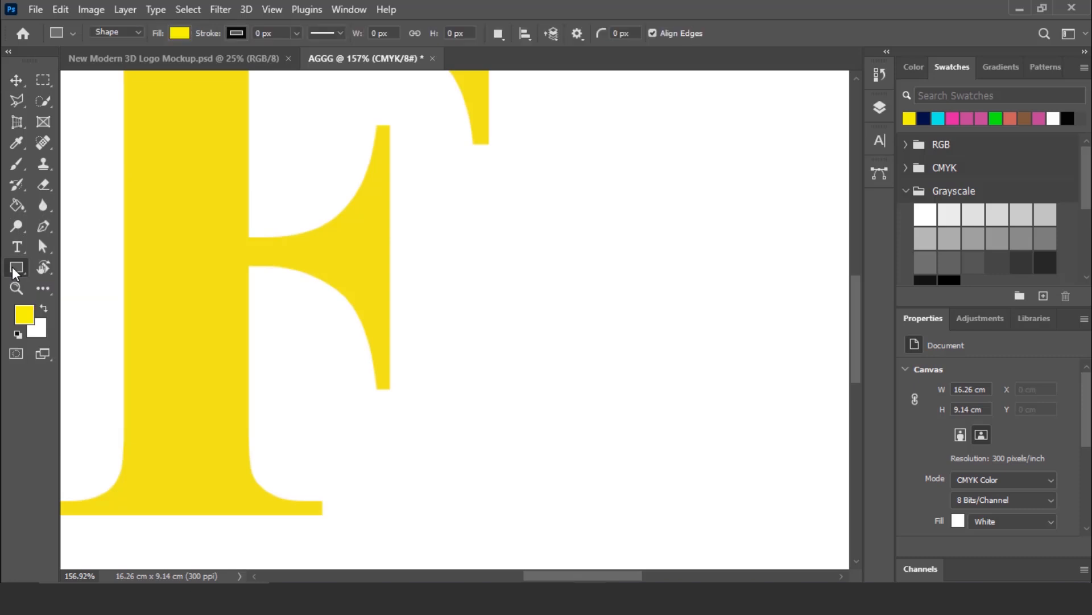
right_click(12, 266)
left_click(56, 267)
left_click_drag(413, 97, 250, 431)
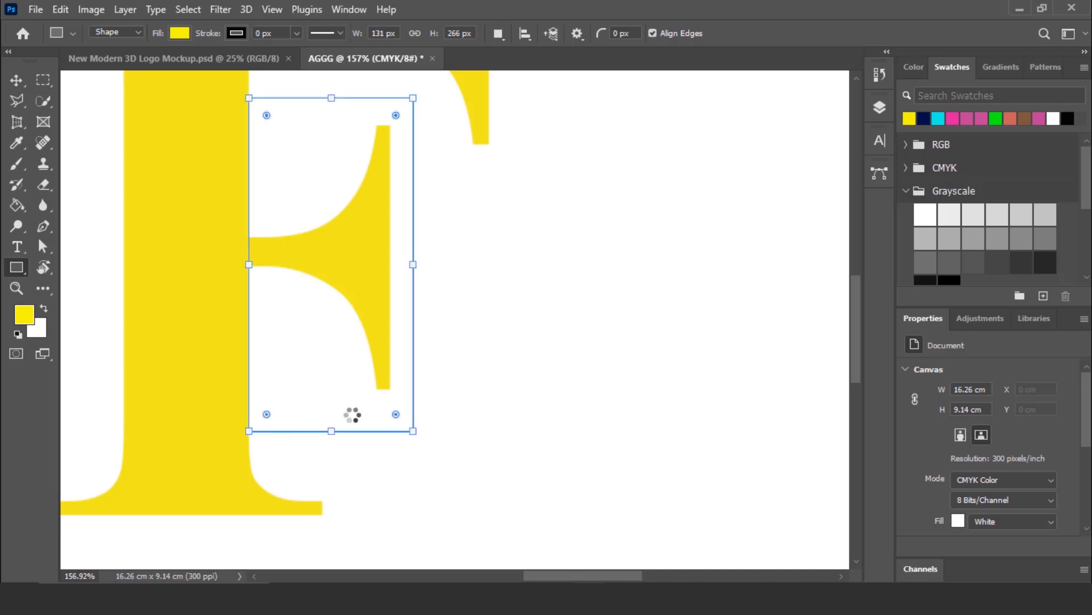
- Rasterize the rectangle and F layers together
key("ctrl+0")
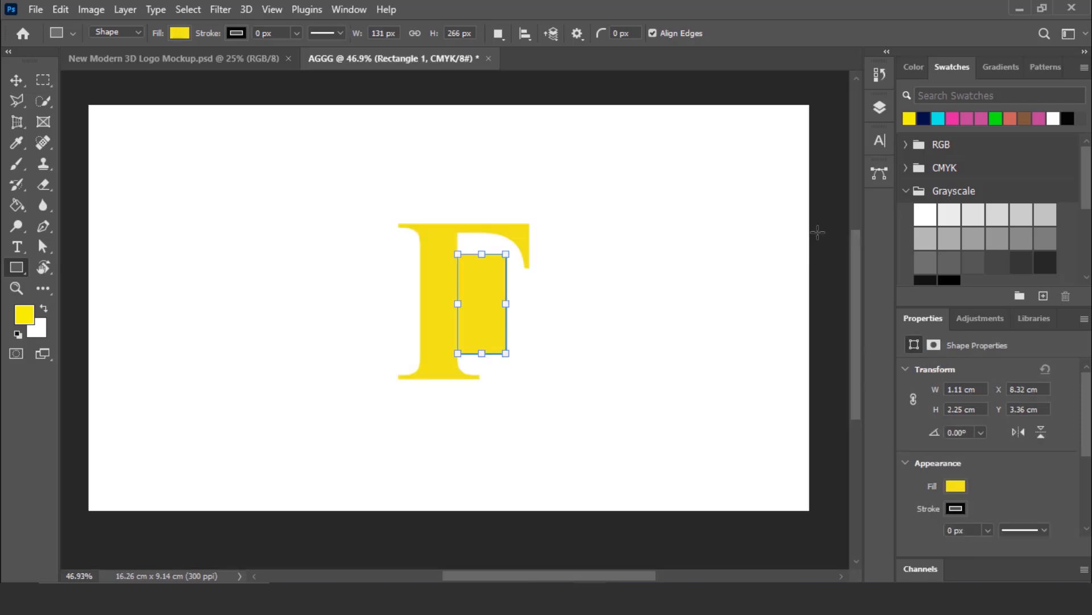
left_click(879, 108)
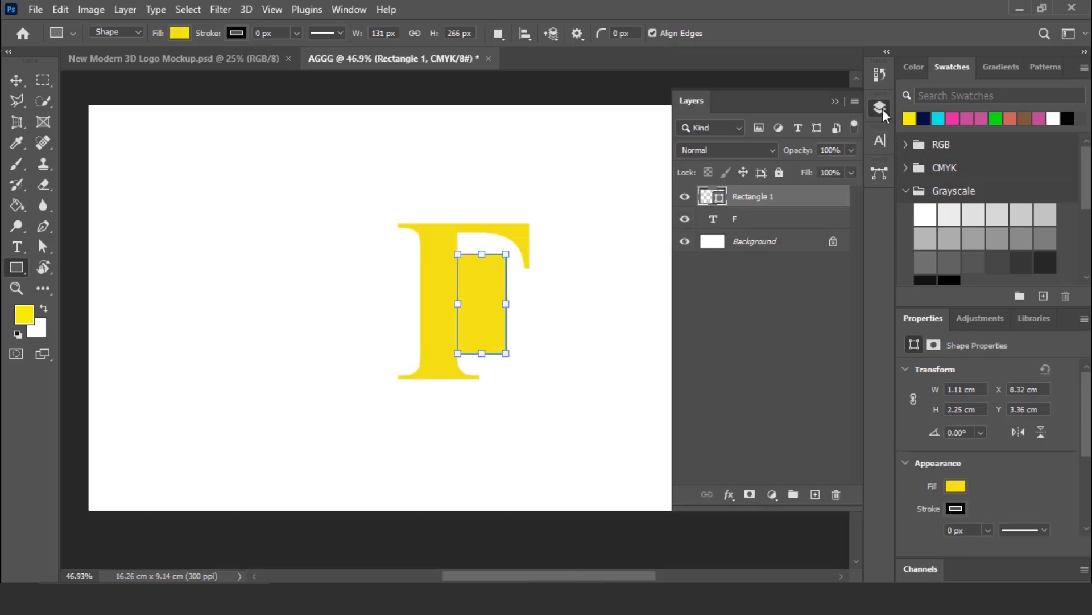
left_click(756, 217, "ctrl")
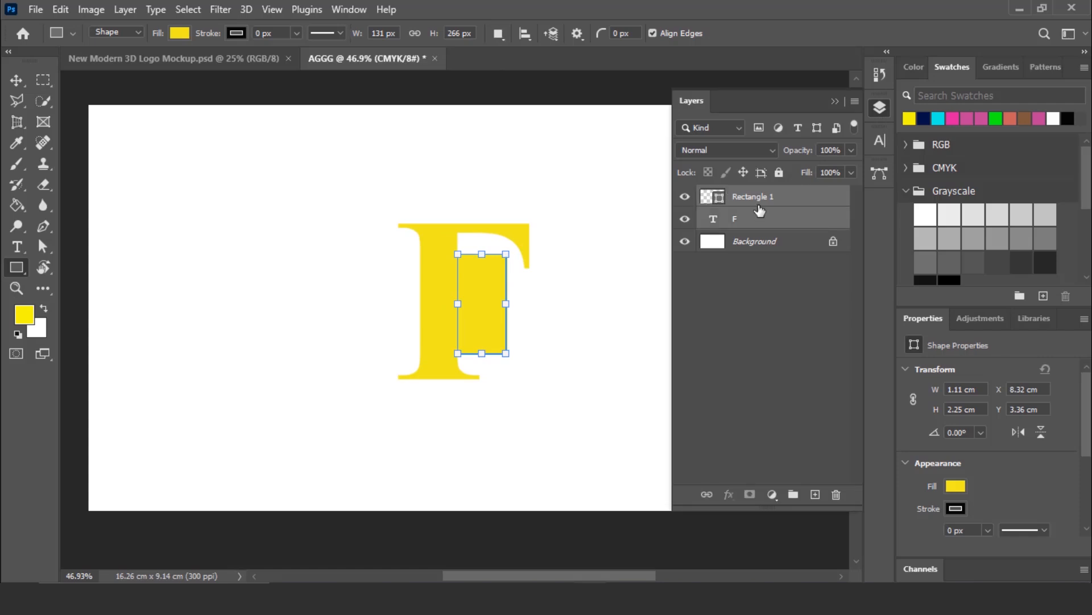
right_click(759, 210)
left_click(807, 266)
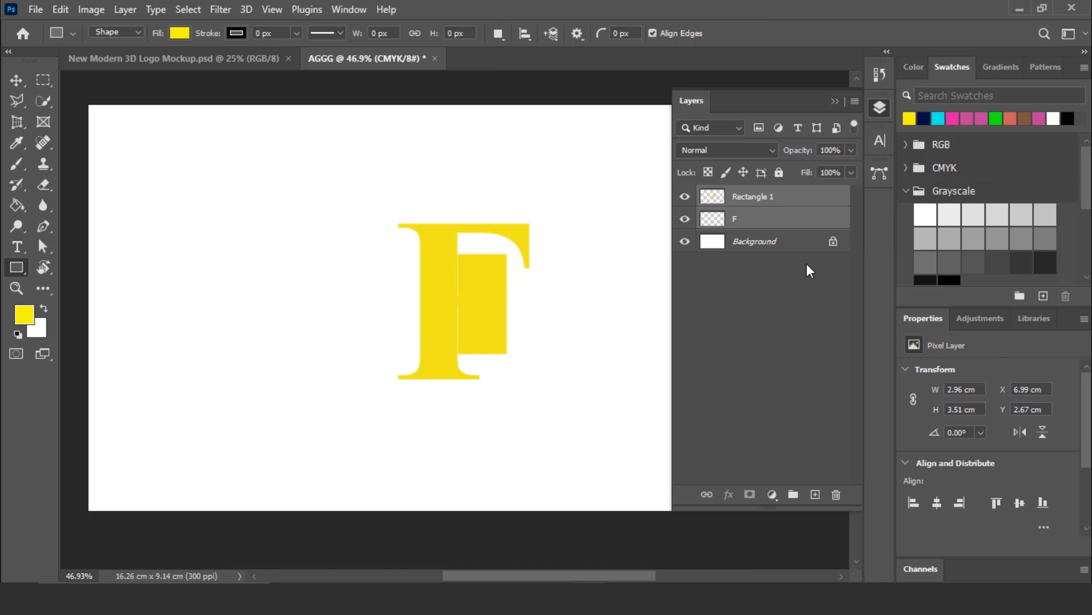
left_click(776, 279)
- Remove the F's middle arm by quick-selecting the rectangle's area and clearing it from the F layer, and delete the rectangle layer
left_click(763, 196)
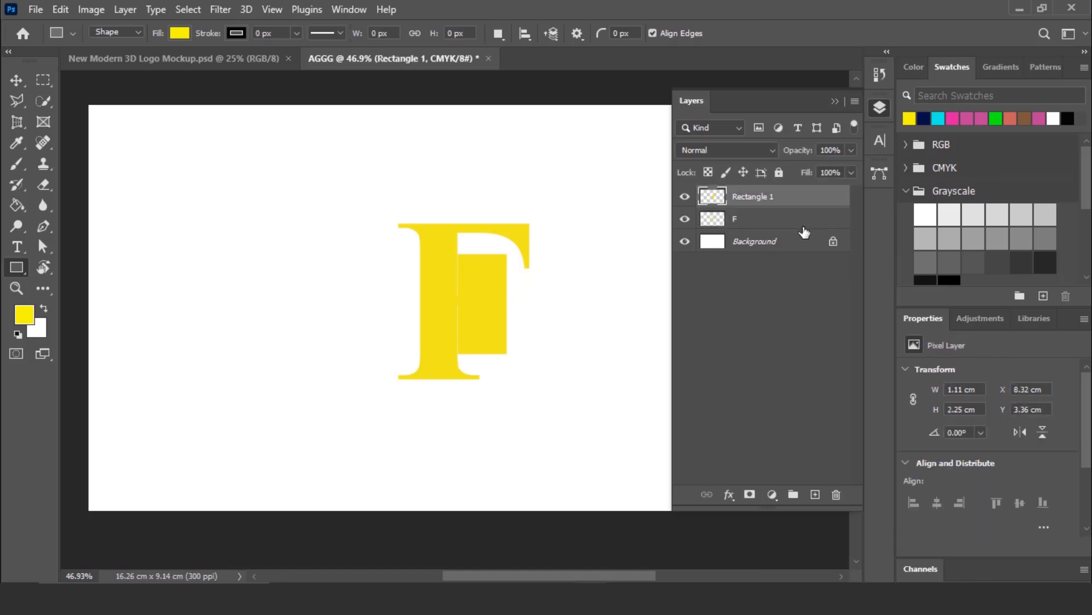
left_click(18, 81)
left_click(42, 101)
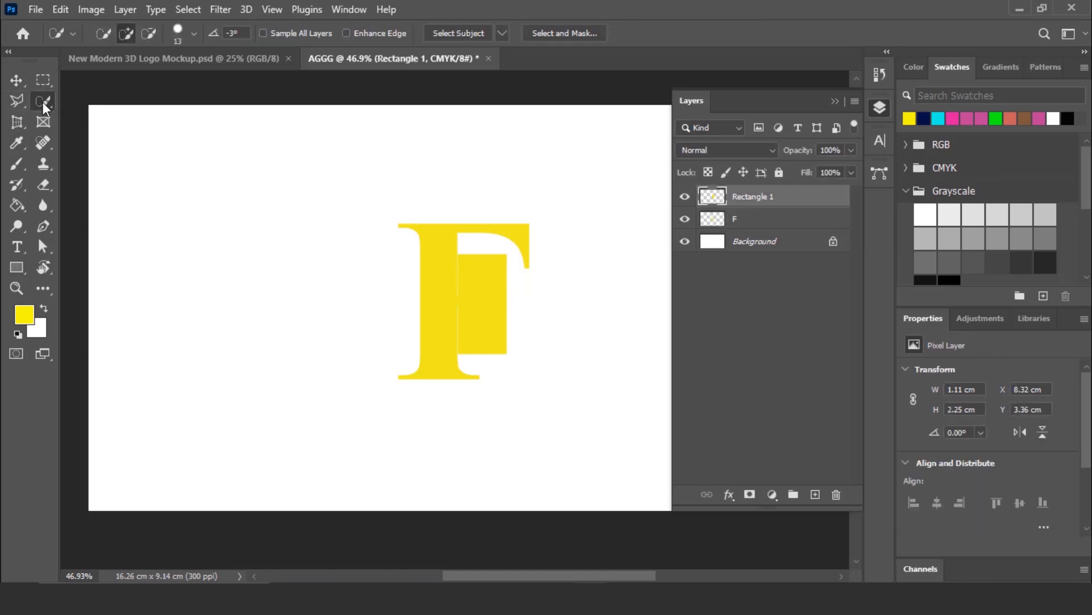
left_click(102, 115)
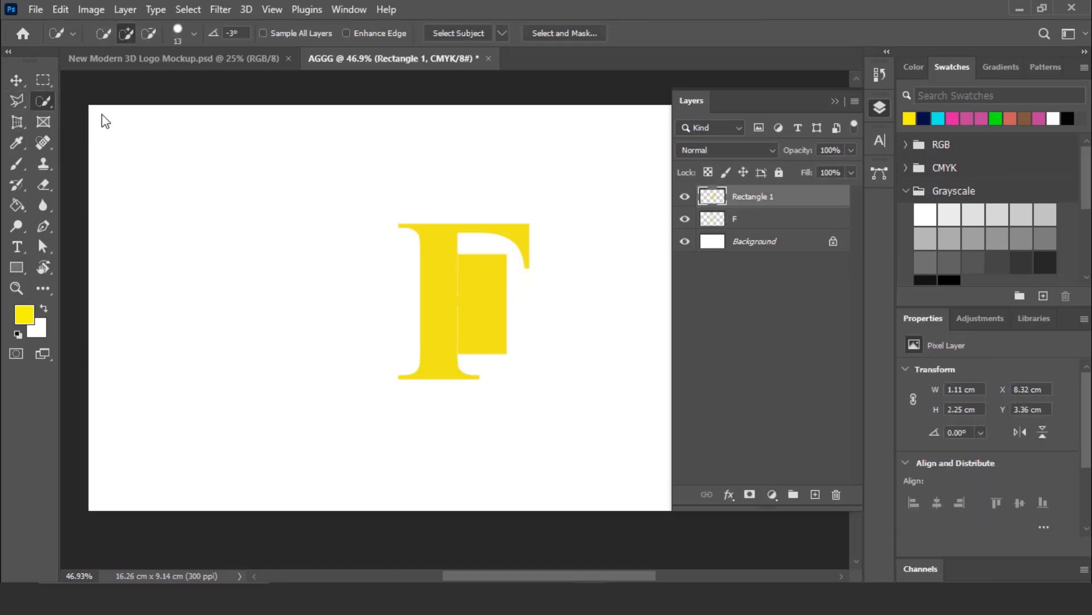
left_click(481, 285)
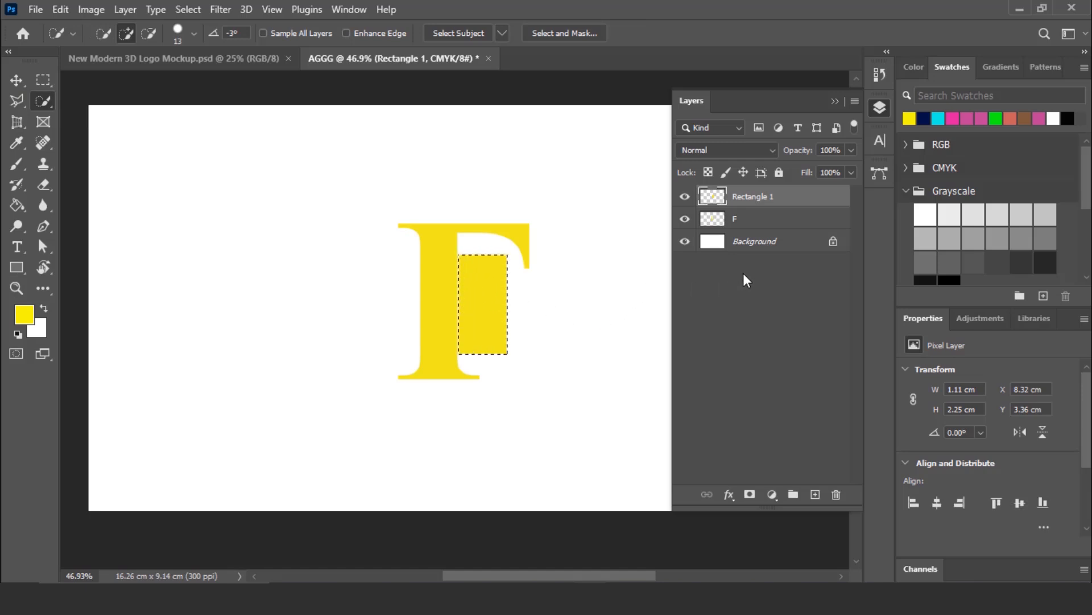
left_click(750, 227)
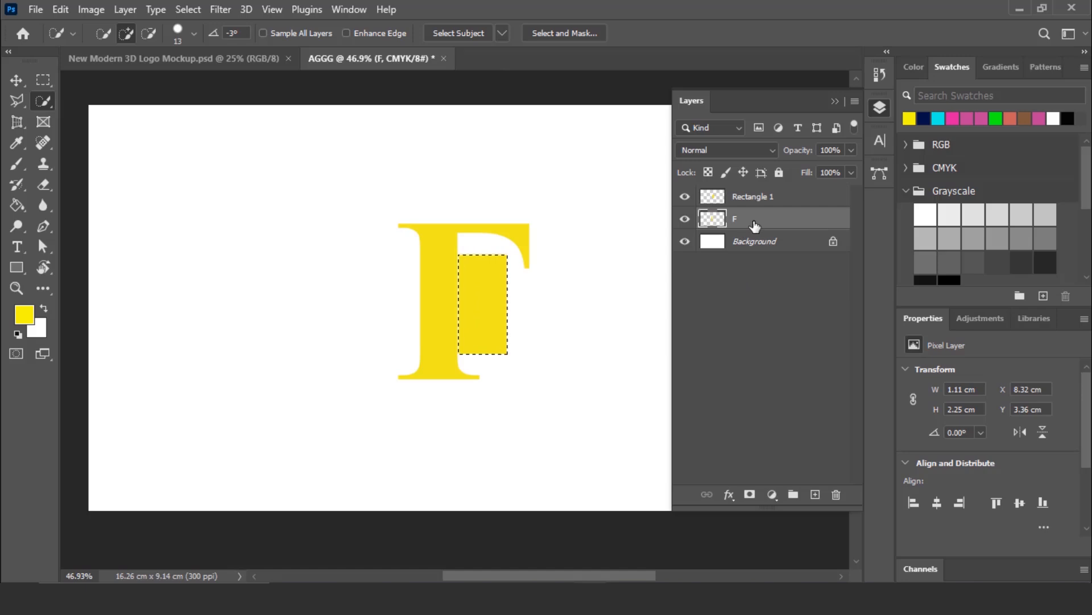
key("ctrl+d")
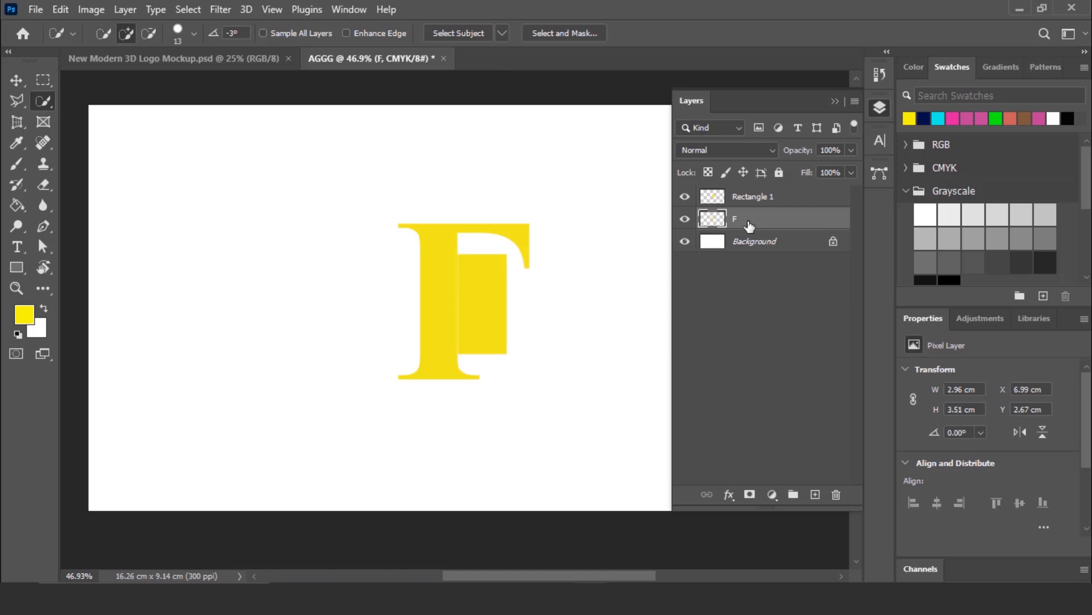
left_click(765, 199)
key("Delete")
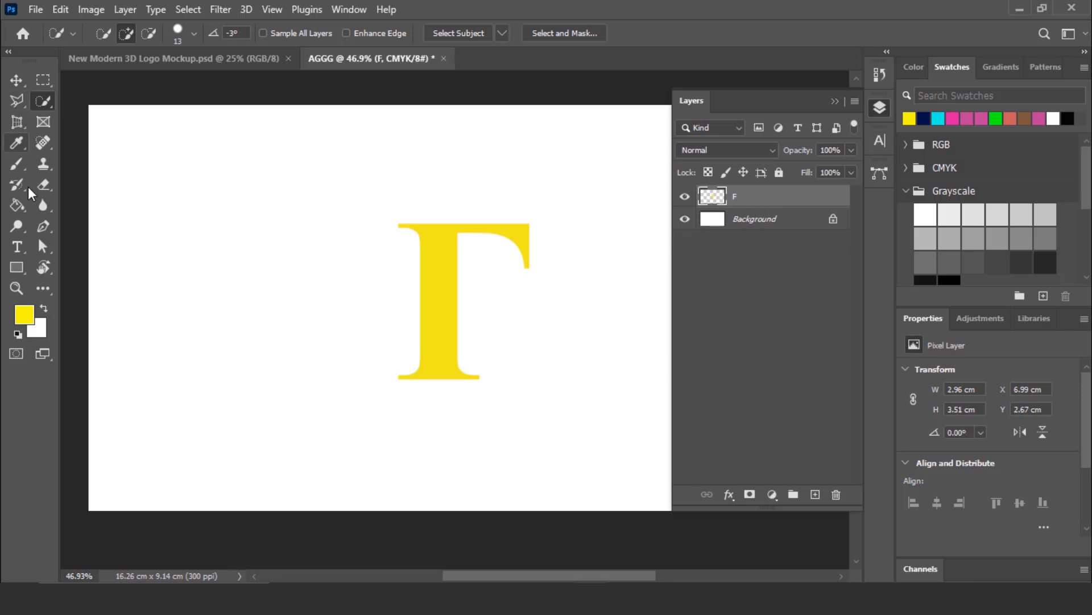
- Draw a closed oval shape about 306 × 132 px across the middle of the F's stem with the Pen tool
left_click(43, 226)
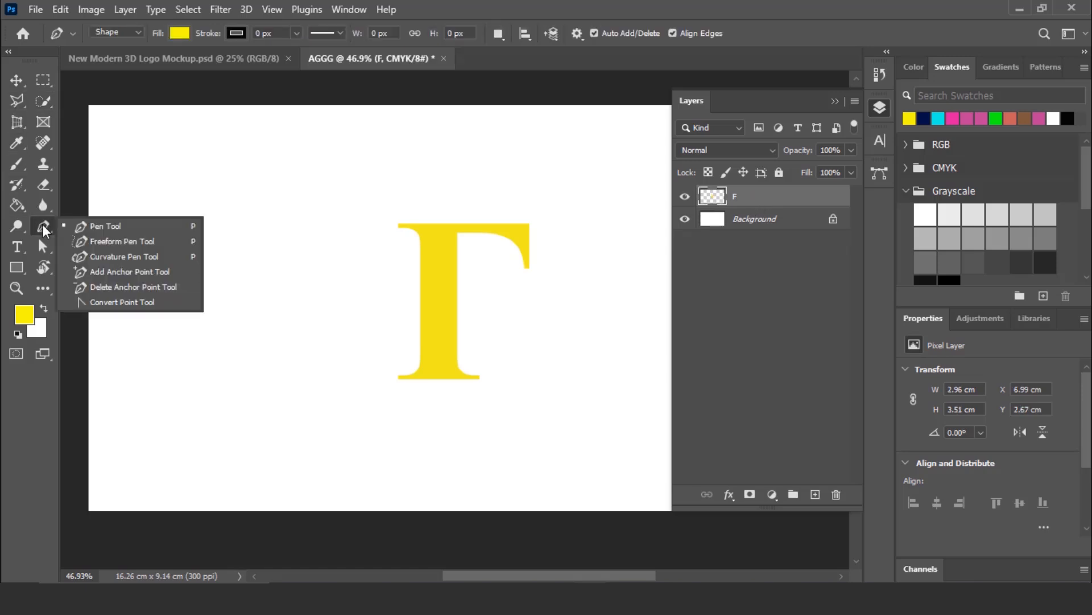
left_click(128, 225)
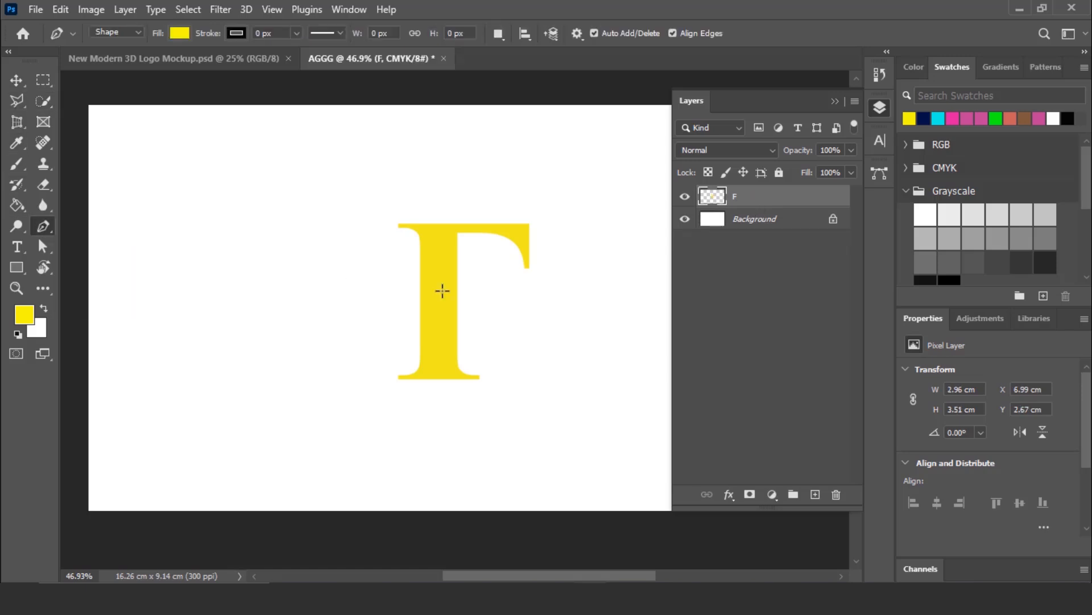
left_click(881, 108)
scroll(598, 276, "up", 1)
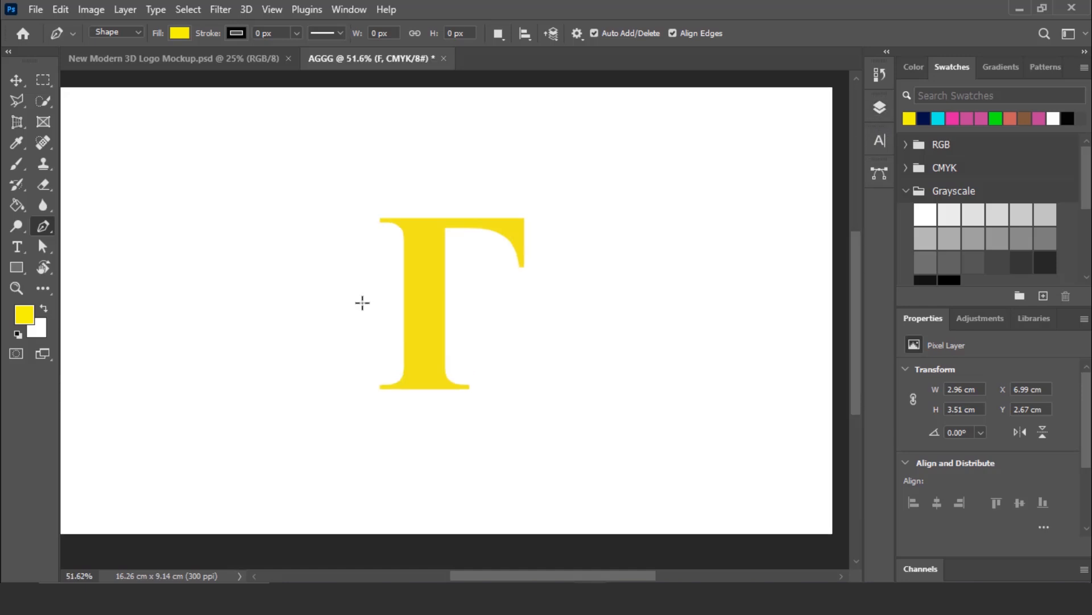
left_click(359, 274)
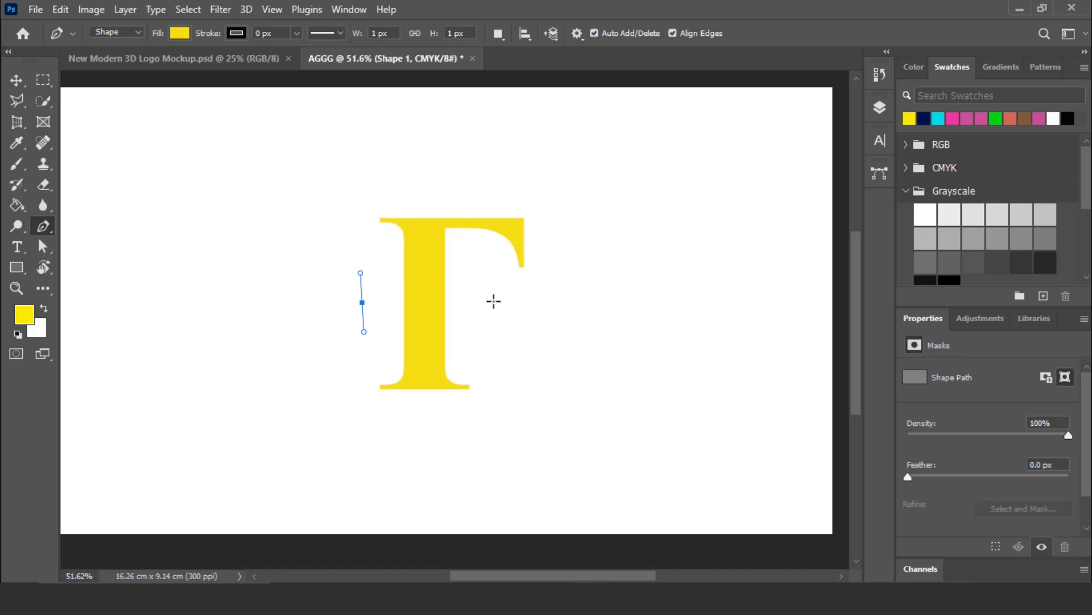
mouse_move(488, 300)
left_mouse_down()
mouse_move(486, 279)
mouse_move(490, 322)
left_mouse_up()
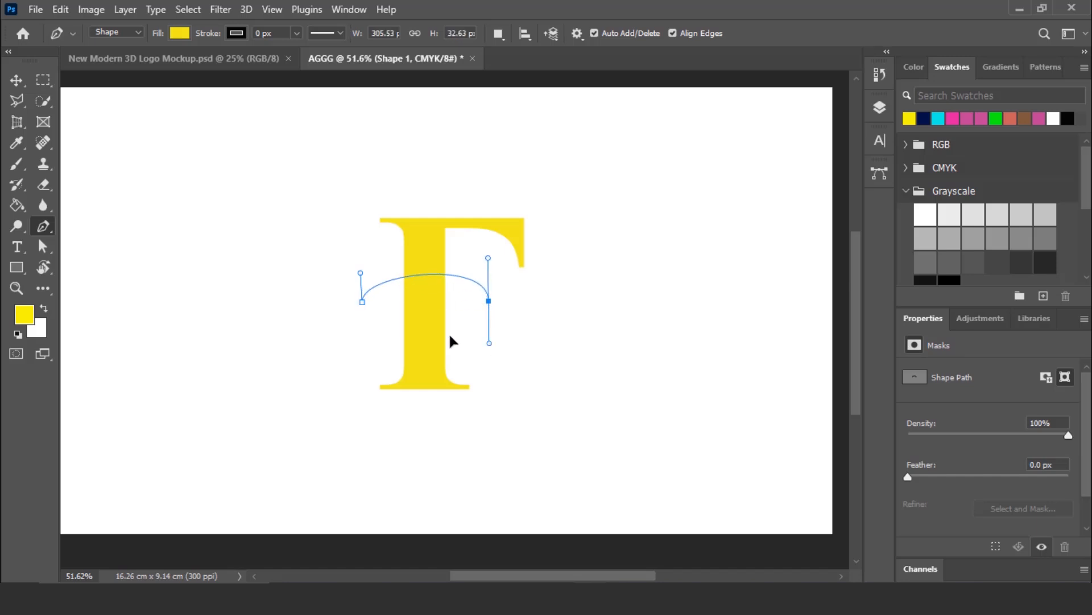
left_click_drag(362, 302, 363, 319)
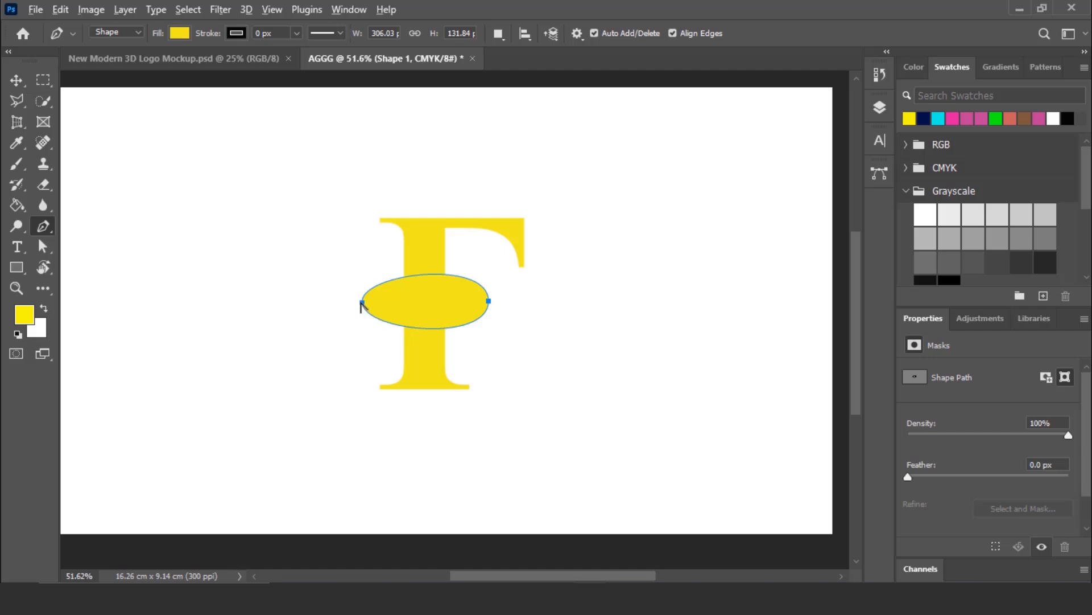
- Reshape the oval's curve handles into a thin S-shaped wave about 306 × 78 px crossing the stem, and deselect it
left_click_drag(361, 302, 365, 350)
left_click_drag(360, 259, 362, 357)
left_click_drag(488, 300, 446, 283)
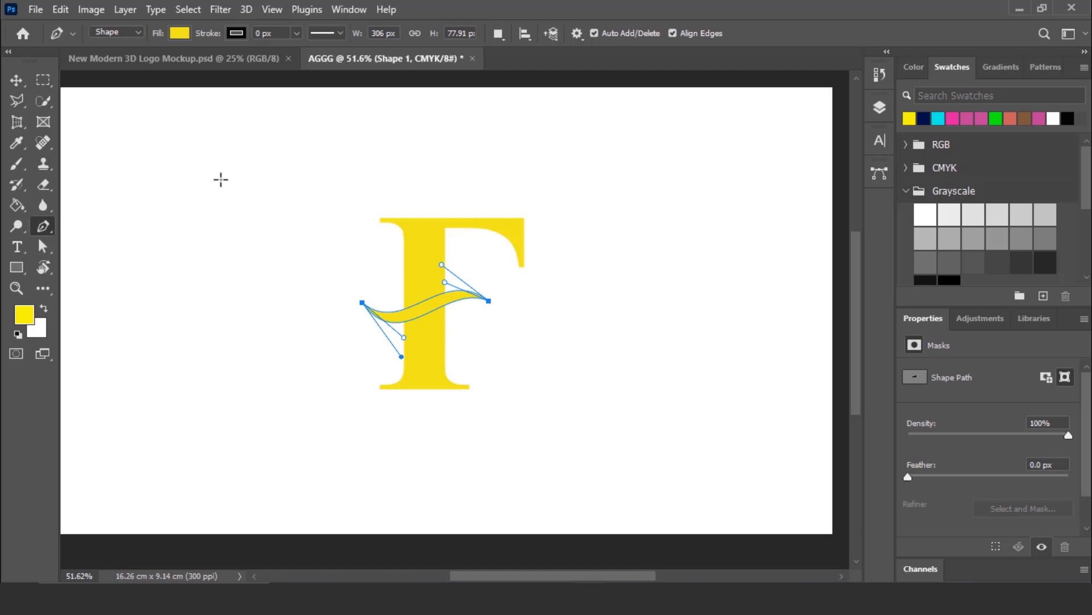
left_click(16, 81)
left_click(835, 116)
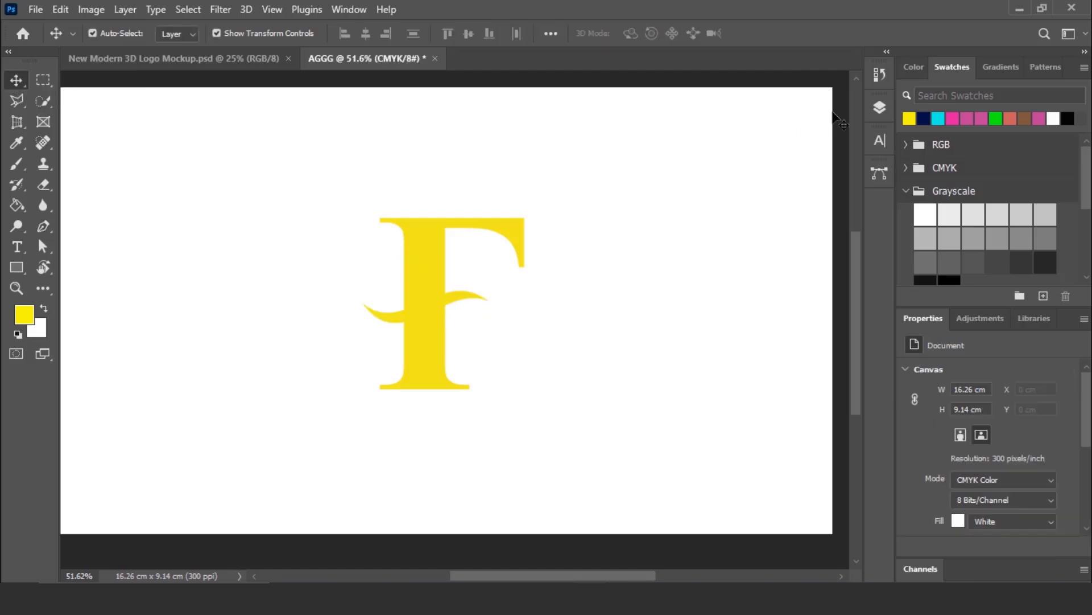
- Duplicate the wave shape's layer and select both the original and the copy
left_click(880, 109)
left_click(770, 198)
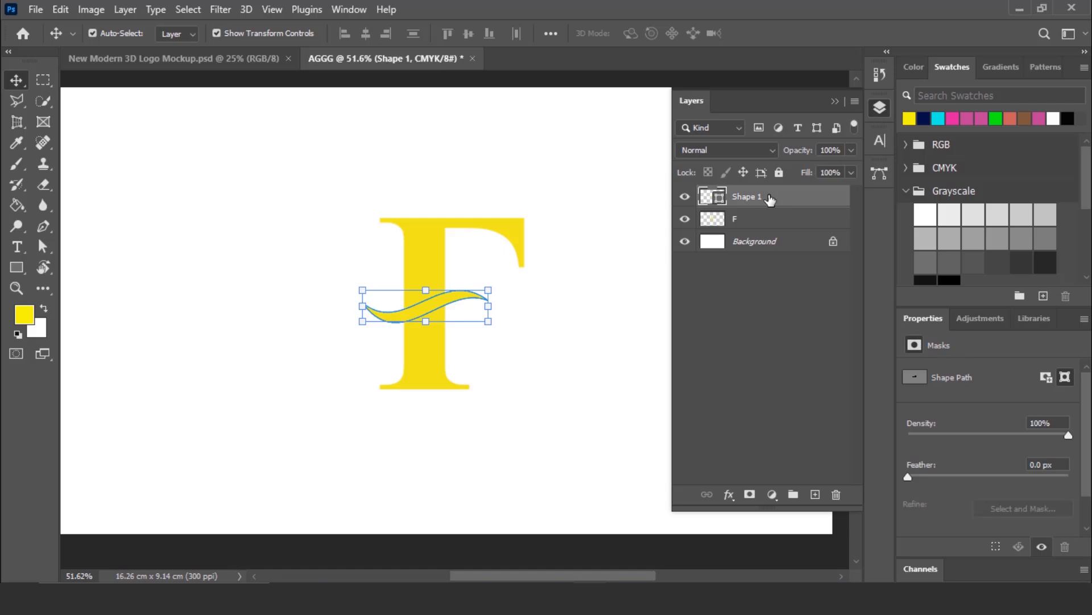
left_click_drag(769, 197, 814, 493)
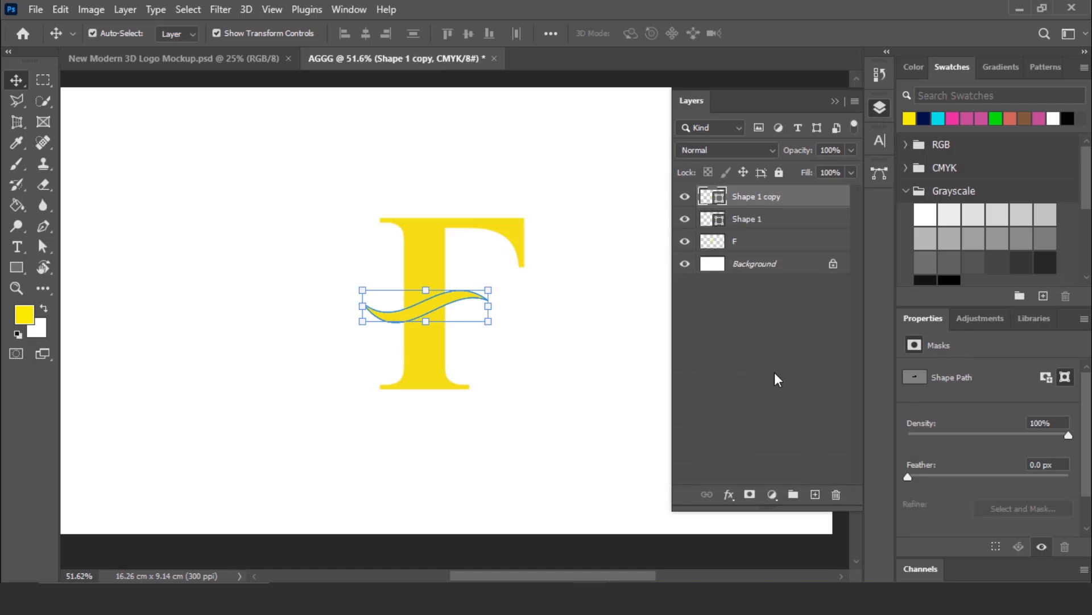
left_click(765, 220, "shift")
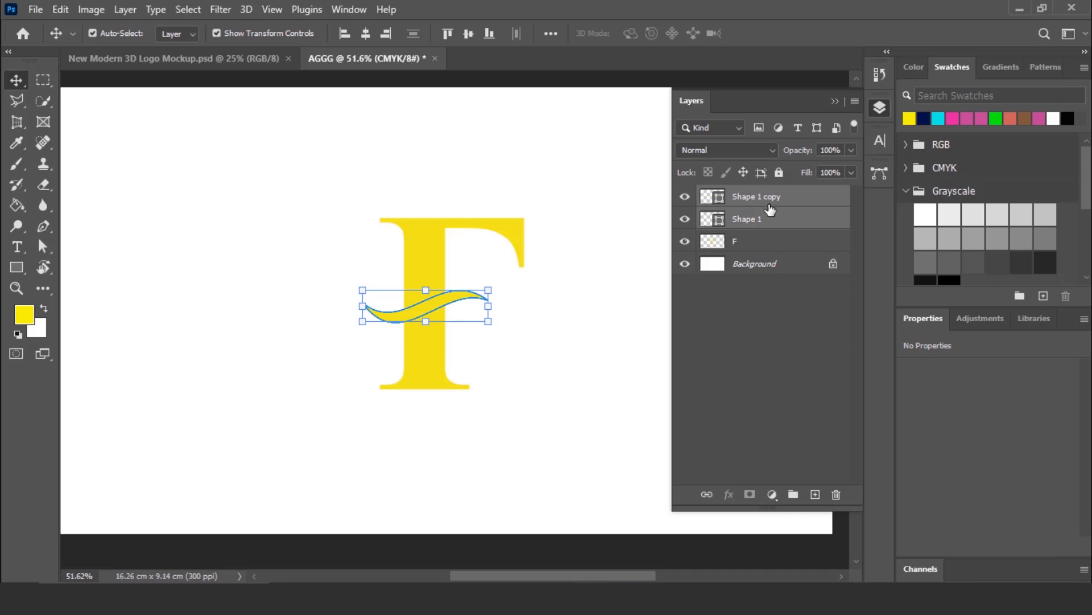
- Rasterize both wave layers and rotate the waves together by about 7.3° across the F's stem
right_click(770, 210)
left_click(839, 263)
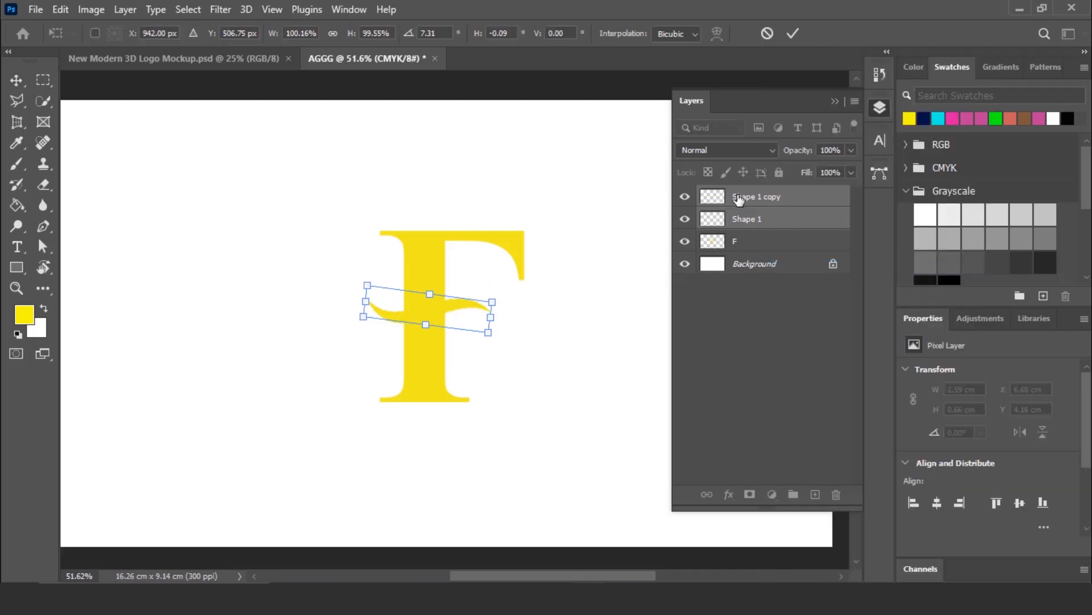
left_click(754, 196)
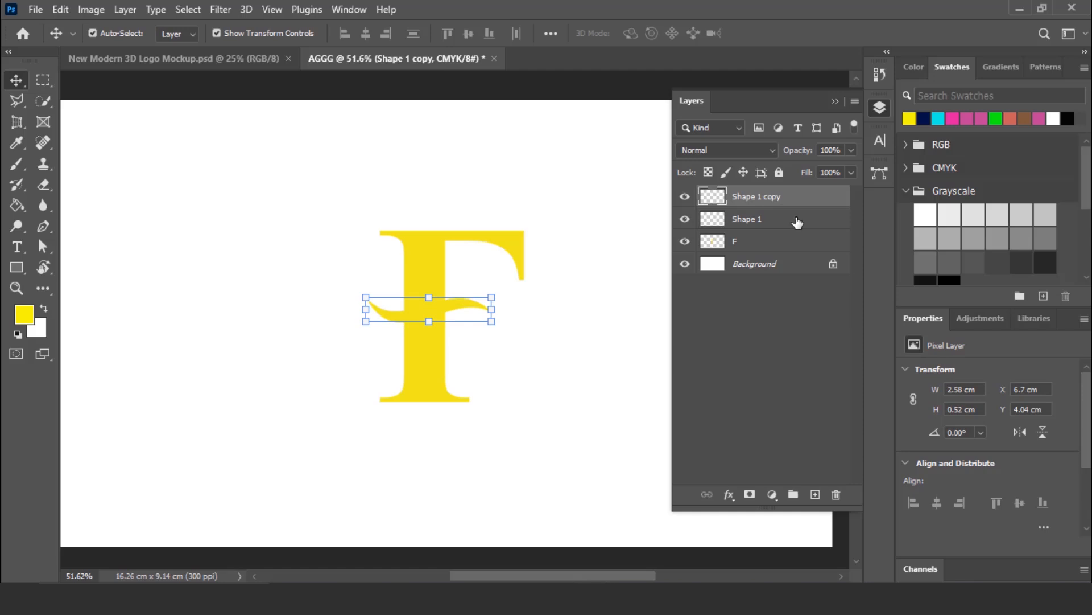
- Move the wave copy down and slightly right so it forms a second, separate wave below the original, and deselect it
key("shift+Down")
key("shift+Down")
key("shift+Down")
key("shift+Down")
key("shift+Down")
key("shift+Down")
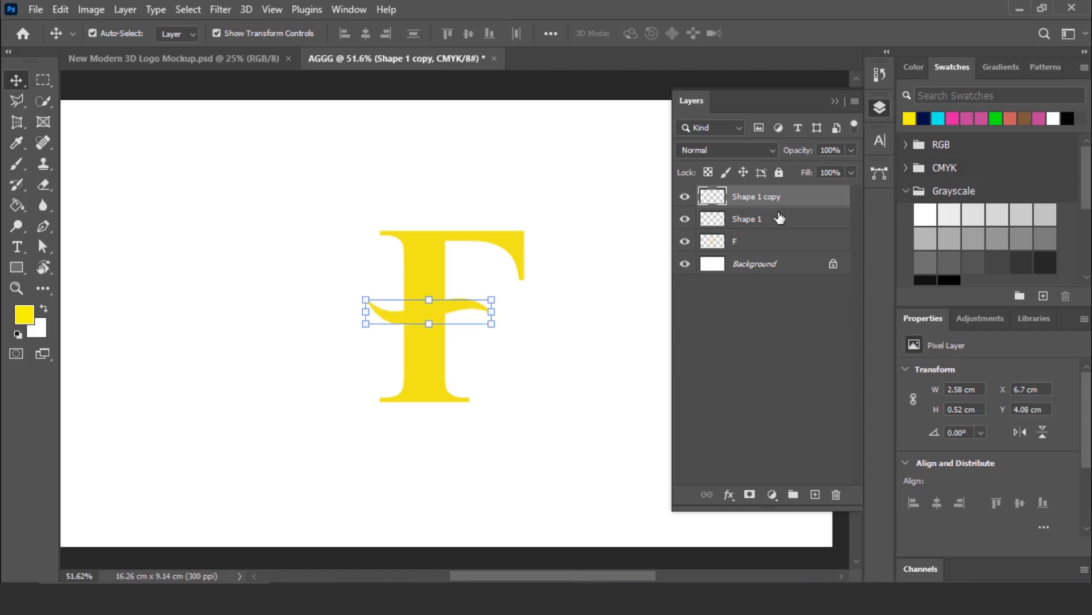
key("Down")
key("Down")
key("Down")
key("Down")
key("Down")
key("Down")
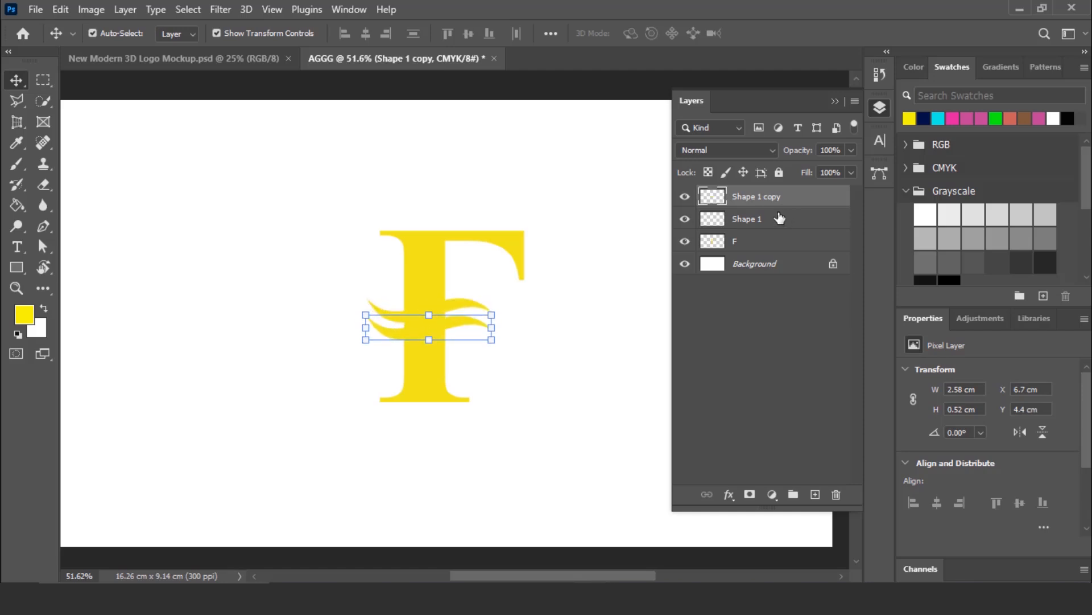
scroll(541, 350, "up", 3)
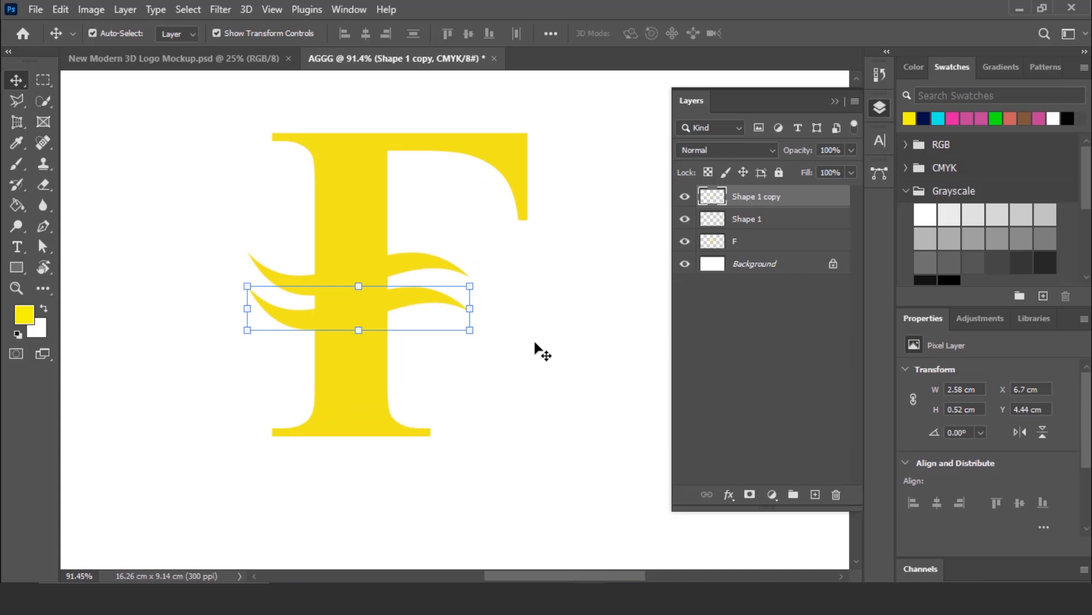
key("Right")
key("Right")
key("Right")
key("Right")
key("Right")
key("Right")
key("Right")
key("Right")
key("Right")
key("Right")
key("Right")
key("Right")
key("Right")
key("Right")
key("Right")
key("Right")
key("Right")
key("Right")
key("Right")
key("Right")
key("Down")
key("Down")
key("Down")
key("Down")
key("Down")
key("Down")
left_click(556, 272)
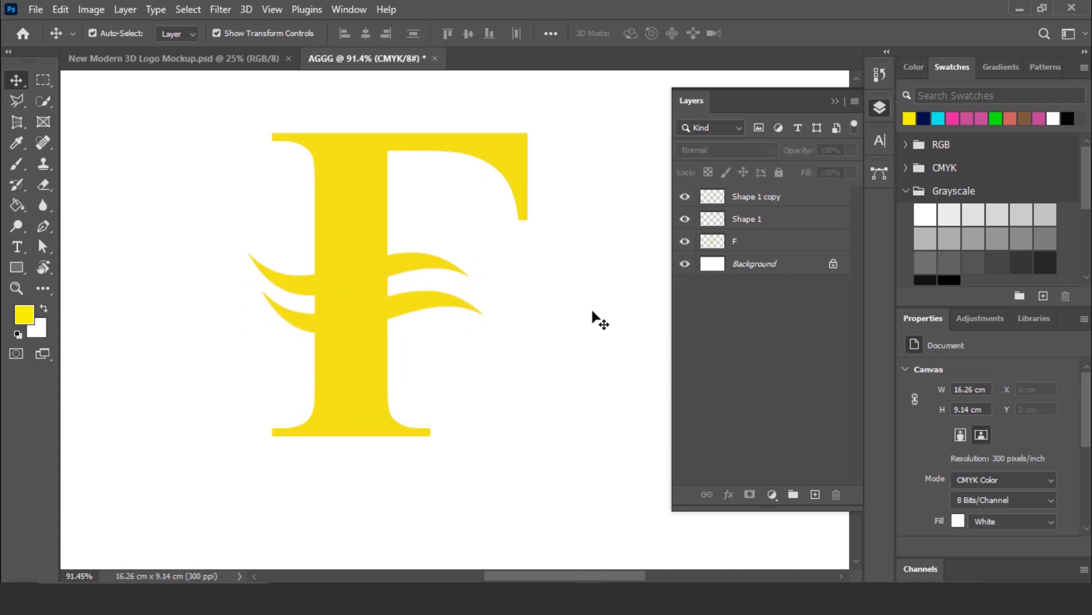
scroll(553, 334, "down", 2)
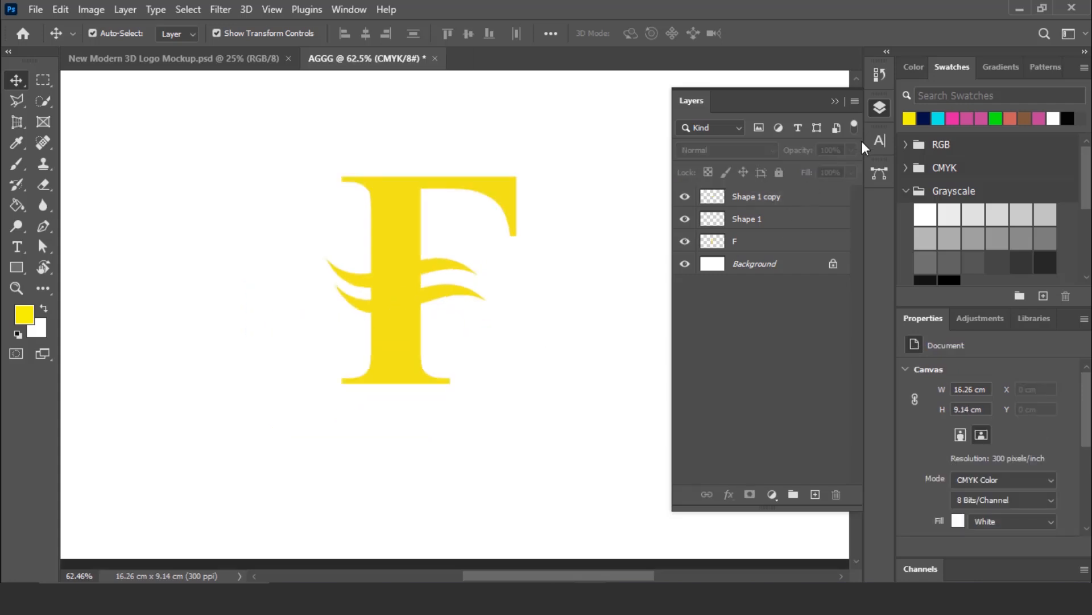
- Draw a circle of about 608 × 608 px centred on the F with the Ellipse tool
left_click(879, 107)
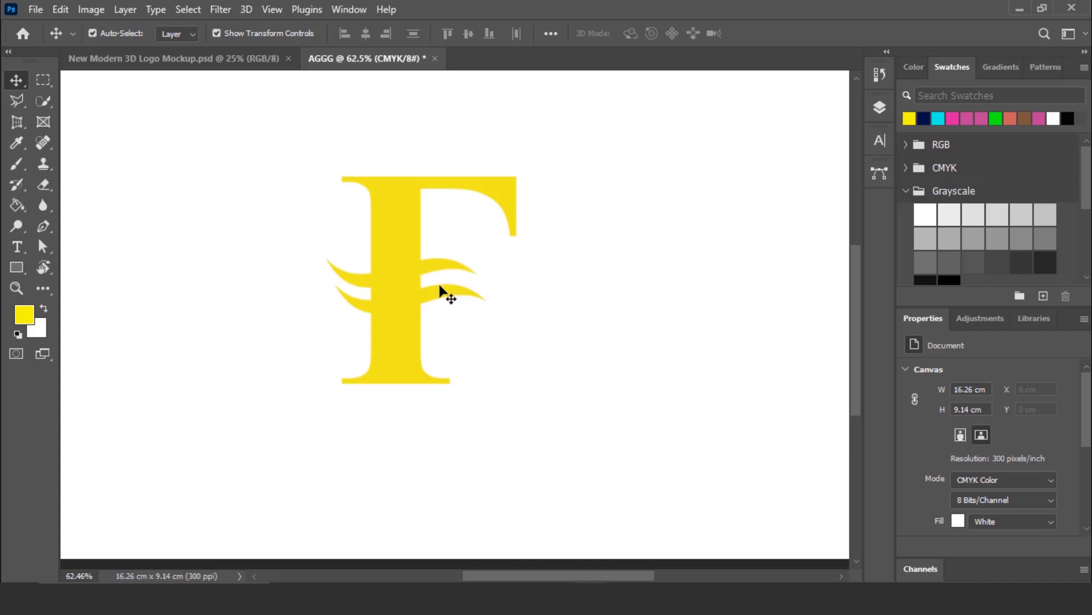
scroll(73, 251, "down", 1)
left_click_drag(20, 267, 52, 270)
left_click(86, 282)
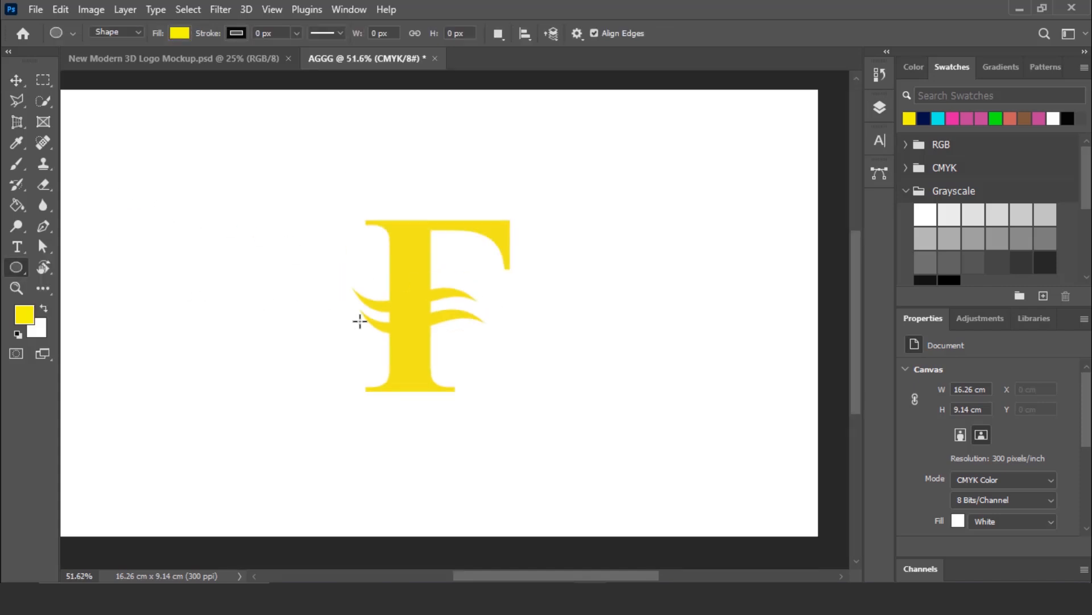
left_click_drag(416, 294, 538, 446)
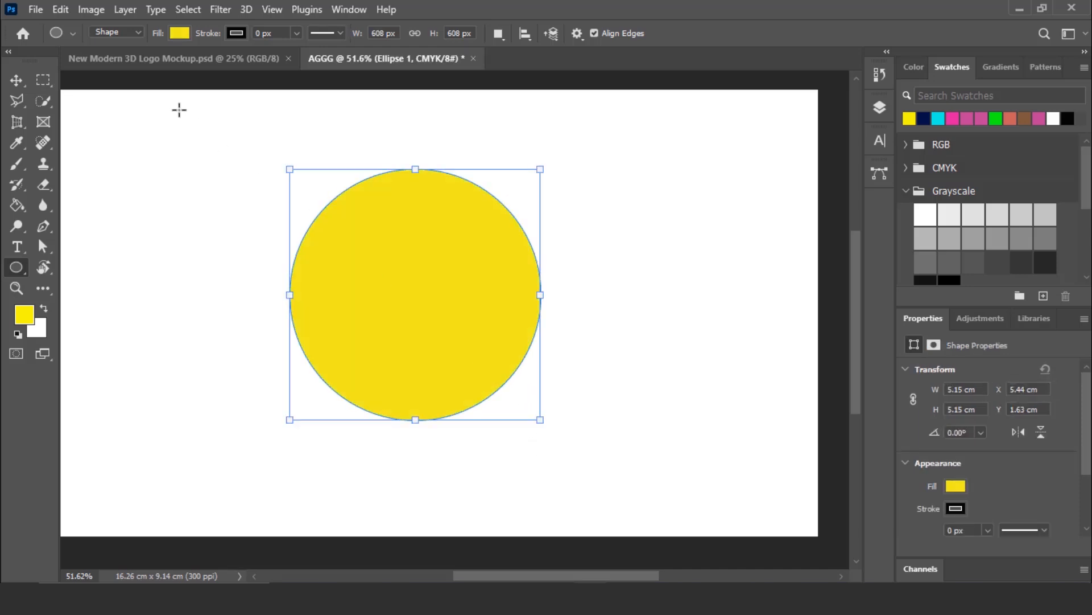
- Remove the circle's fill and give it a yellow stroke about 40 px wide
left_click(179, 33)
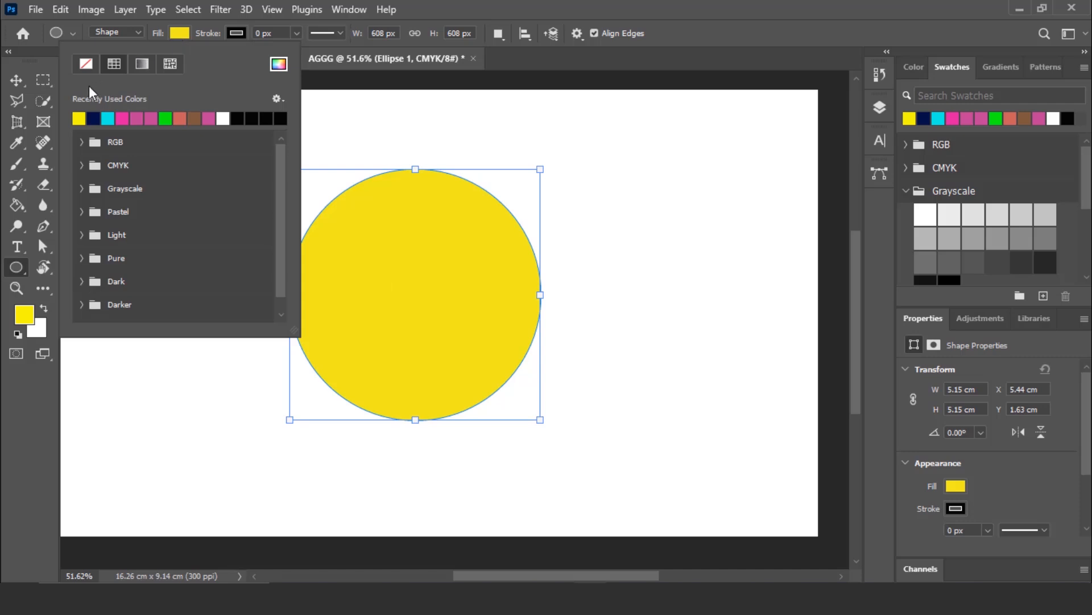
left_click(85, 63)
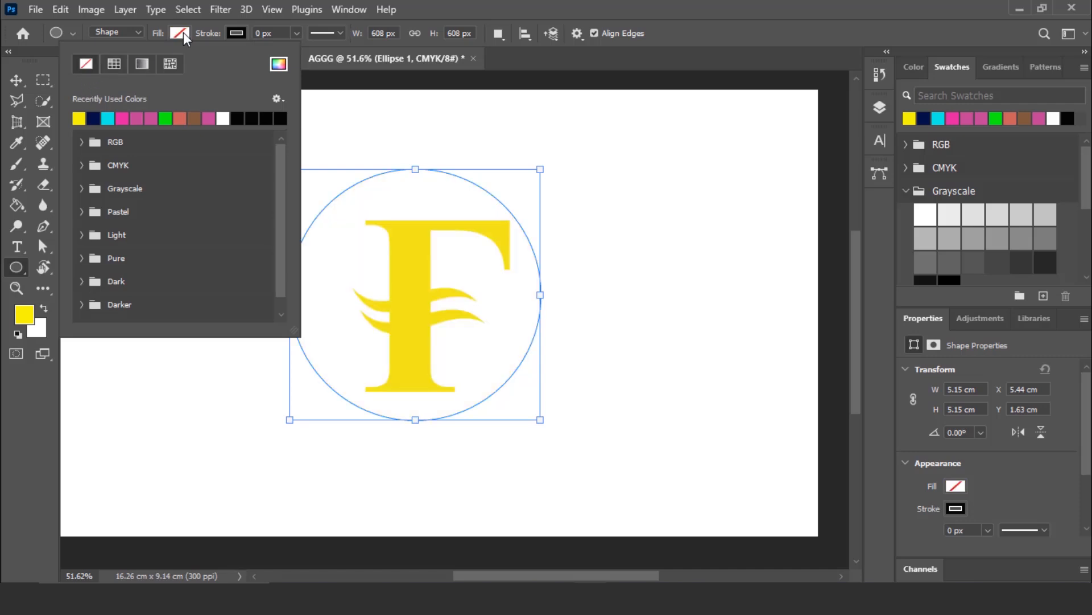
left_click(237, 33)
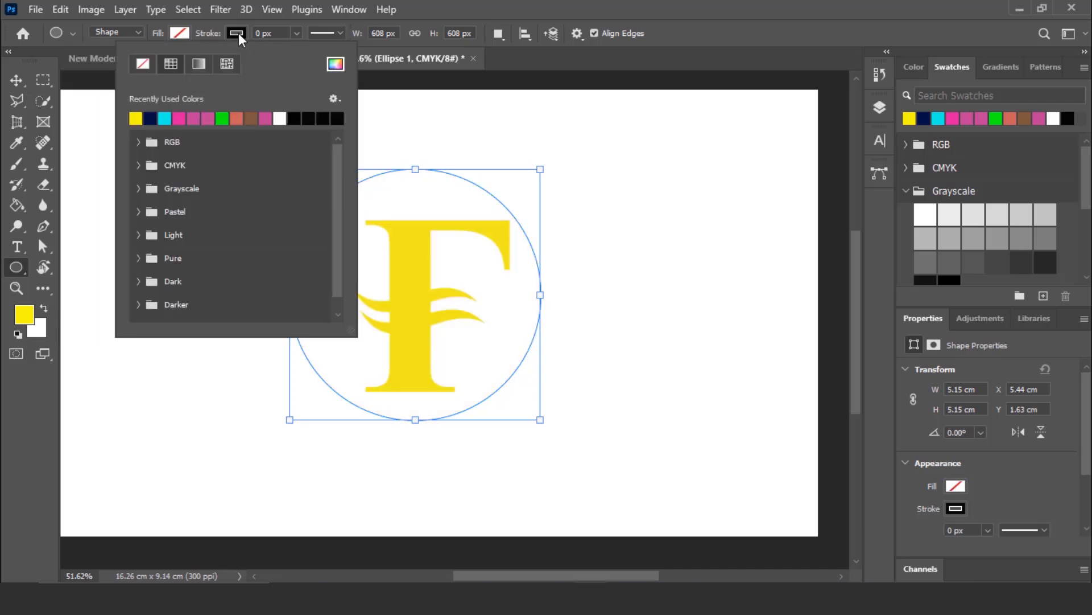
left_click(167, 117)
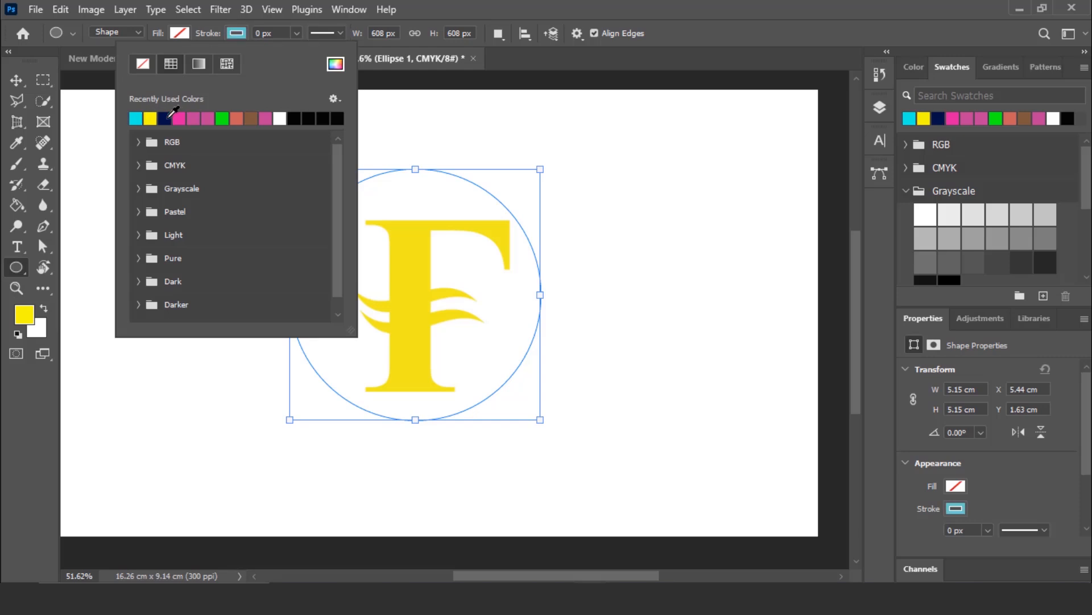
left_click(150, 117)
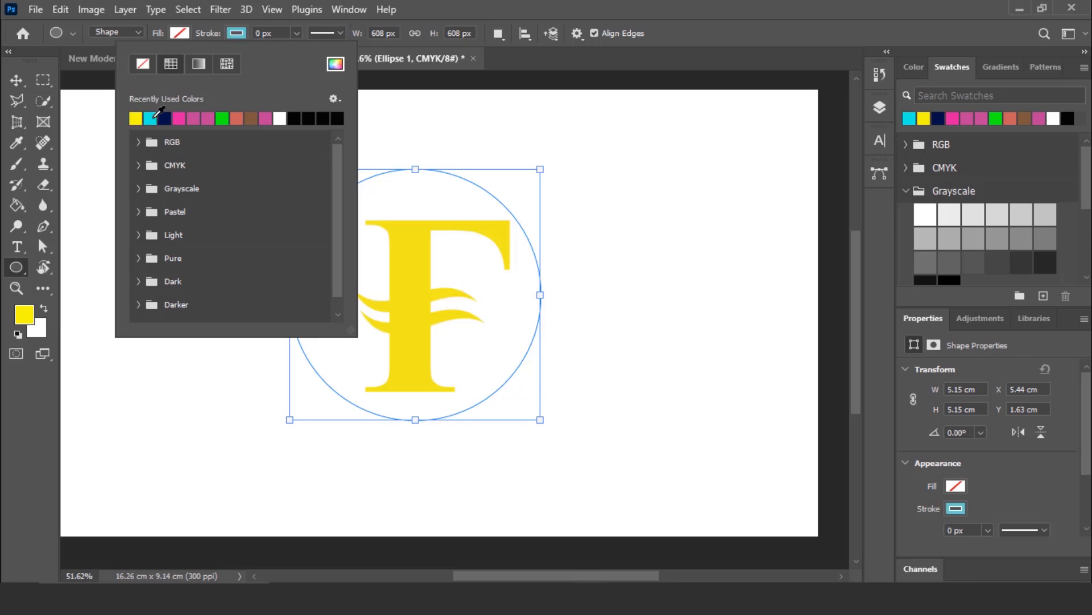
left_click(295, 34)
left_click_drag(297, 50, 319, 54)
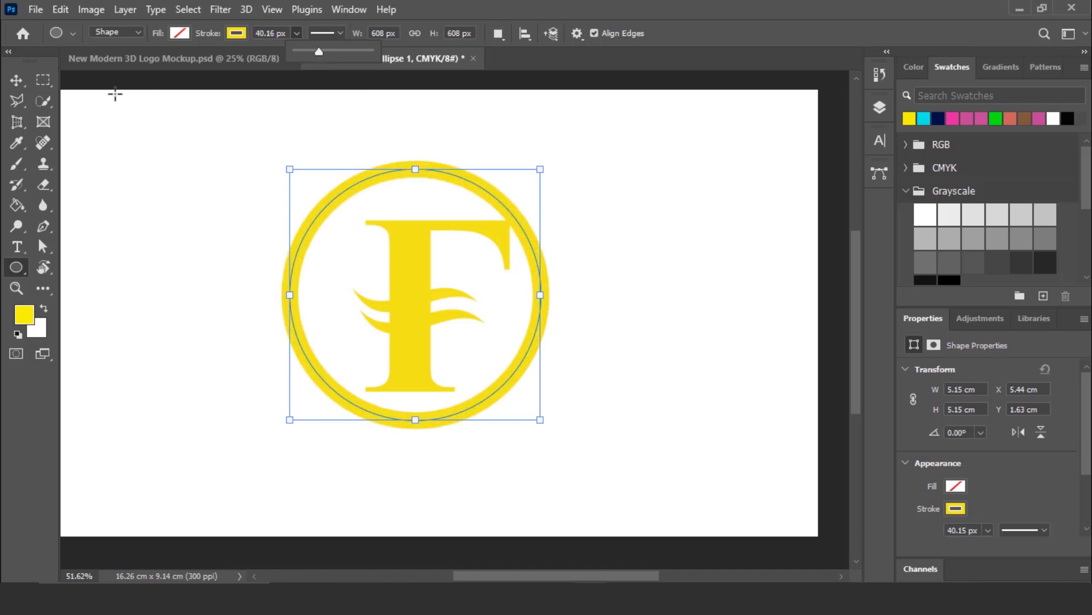
- Scale the yellow ring proportionally to about 104.29% and reposition it around the F
left_click(16, 86)
left_click(36, 83)
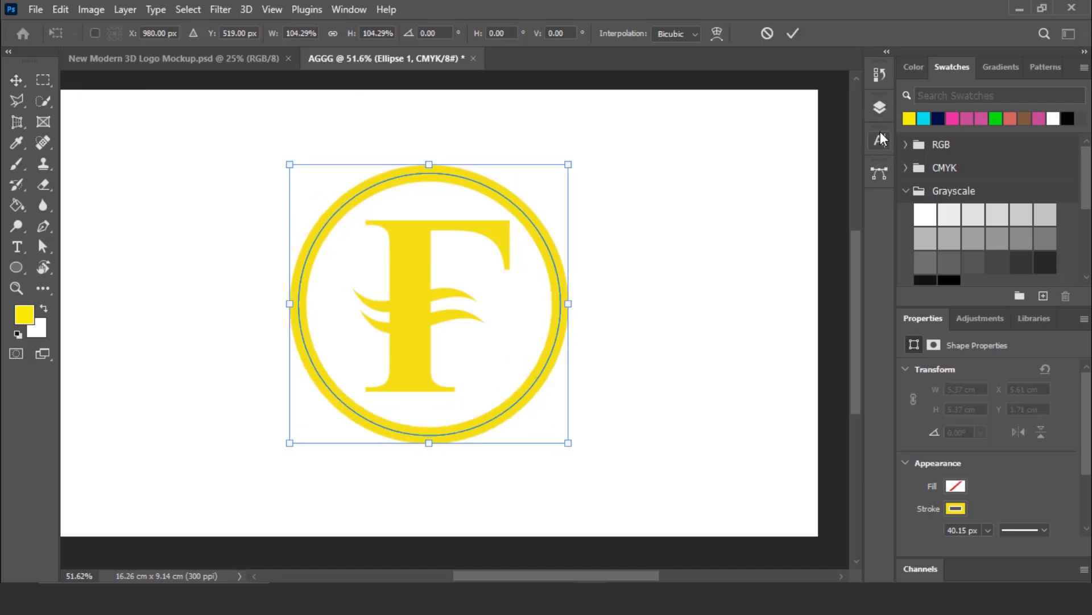
left_click(881, 107)
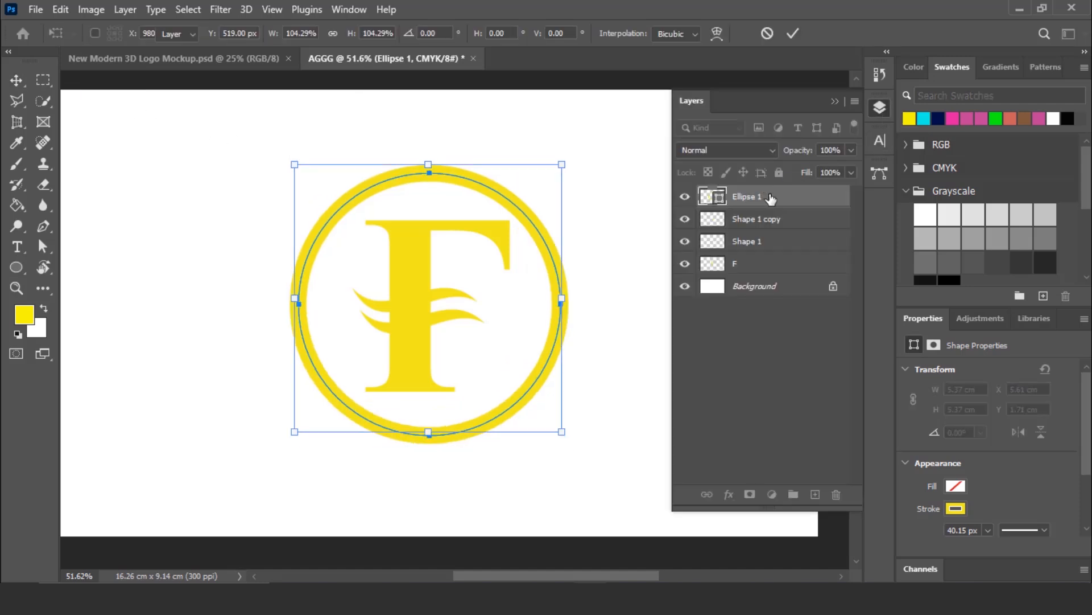
key("Return")
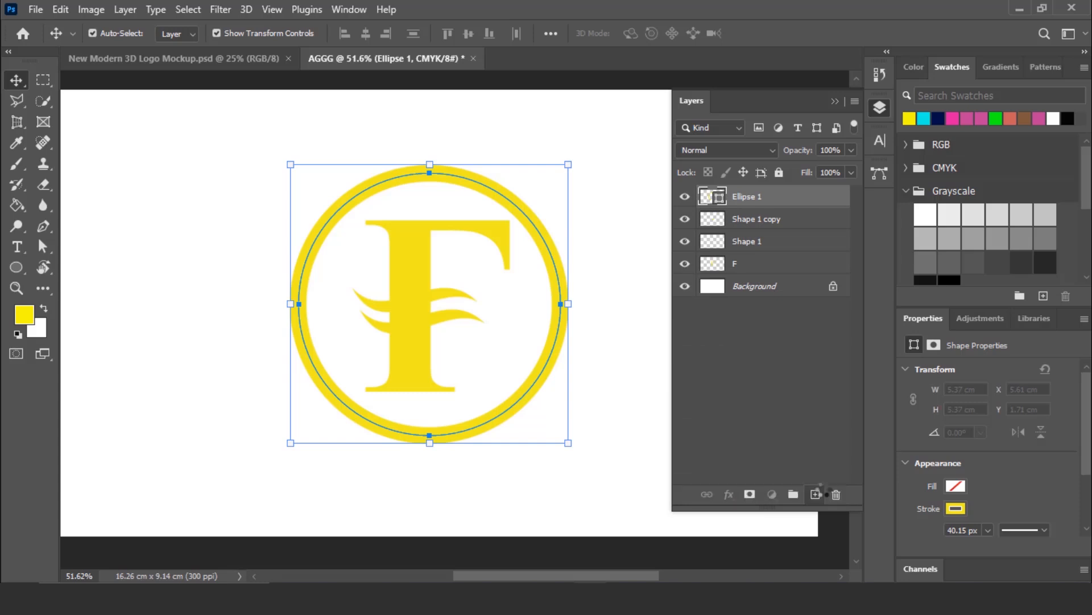
- Duplicate the ring's layer, rasterize both ring layers, and deselect them
left_click_drag(821, 491, 817, 494)
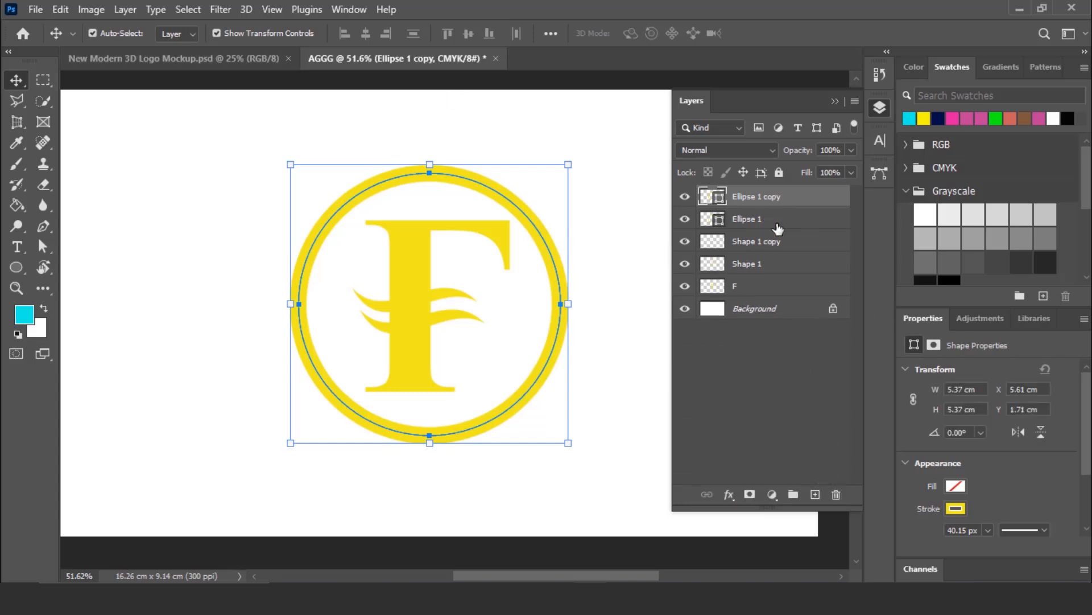
left_click(777, 222, "shift")
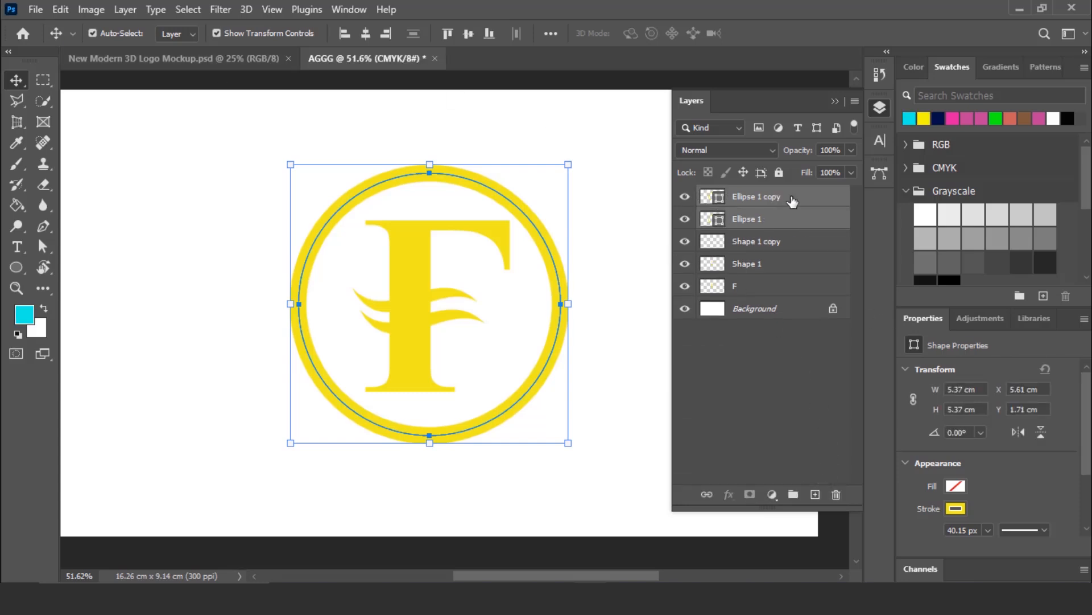
right_click(793, 212)
left_click(834, 266)
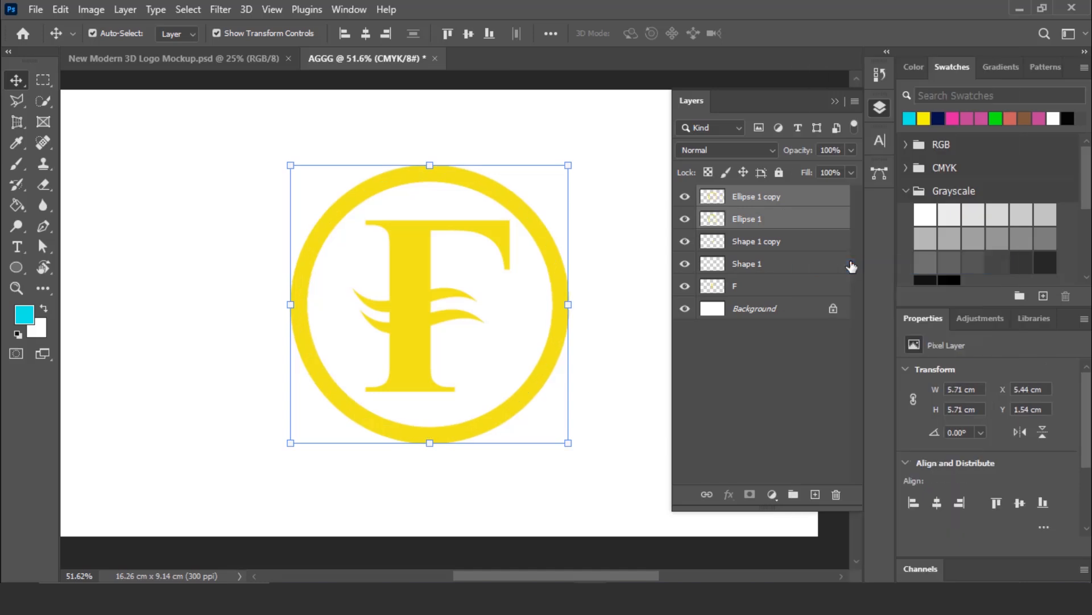
left_click(774, 371)
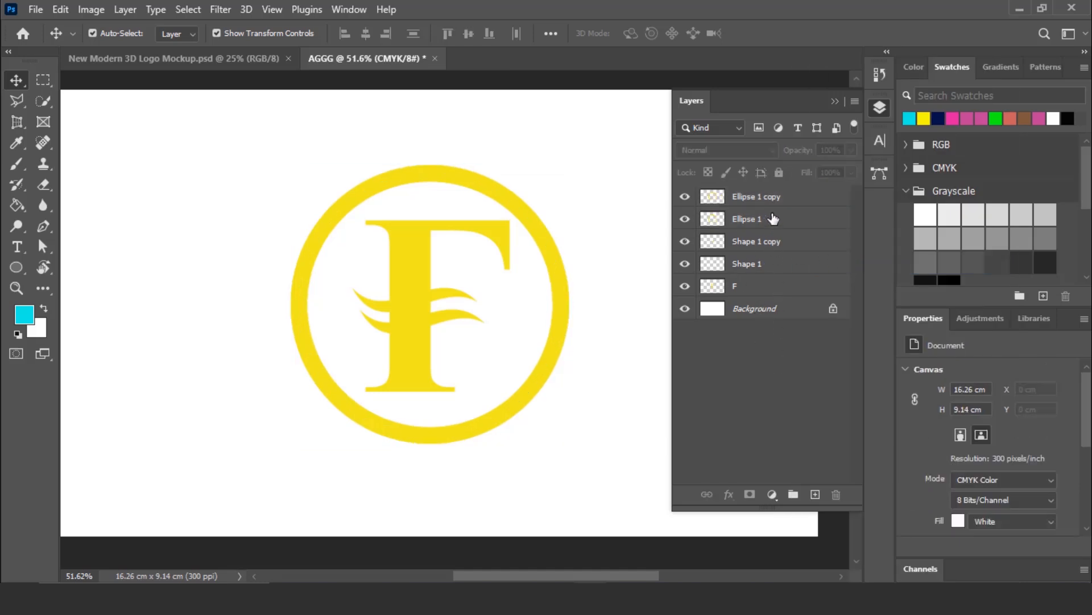
- Recolour the duplicate ring cyan with the Paint Bucket tool
left_click(783, 199)
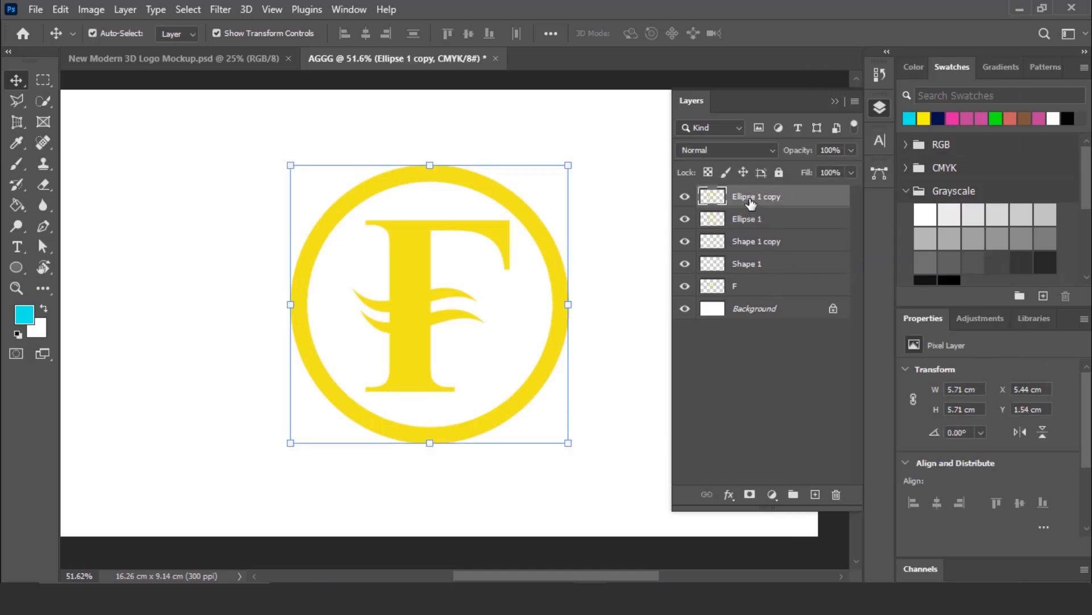
left_click(15, 205)
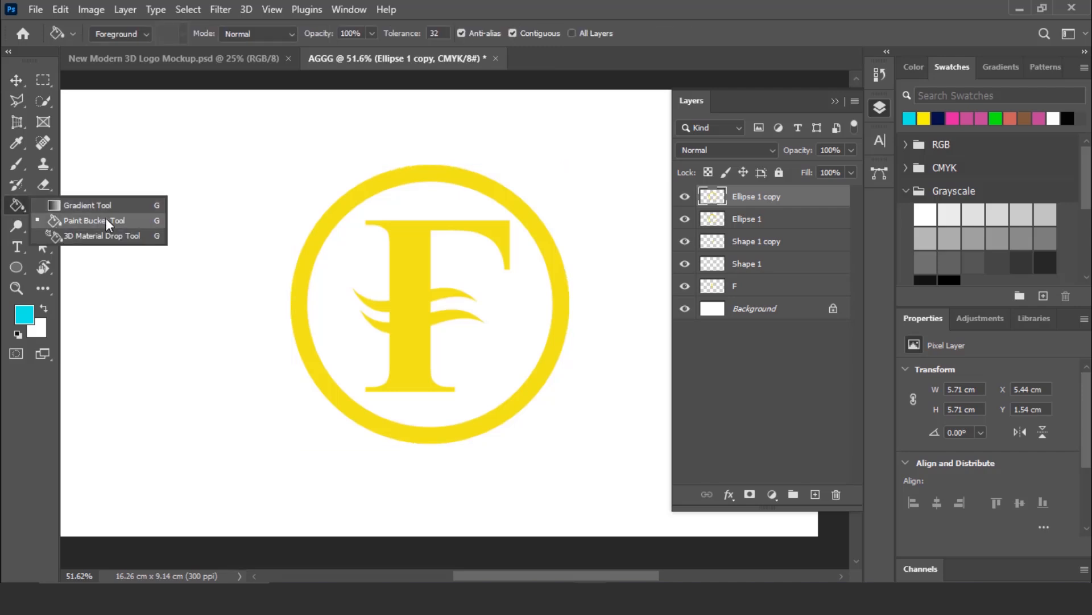
left_click(105, 220)
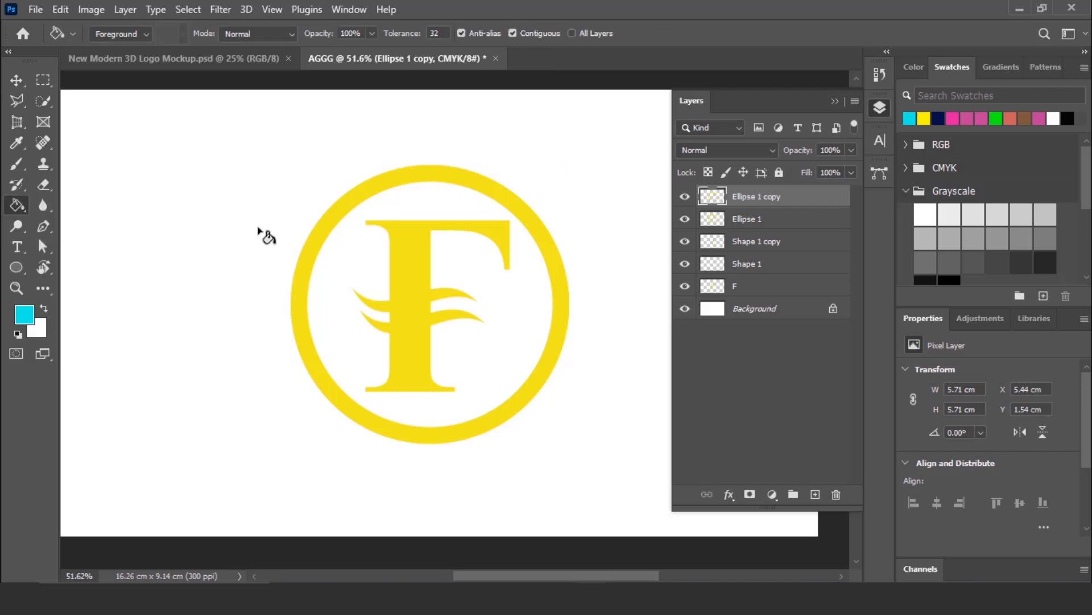
left_click(545, 234)
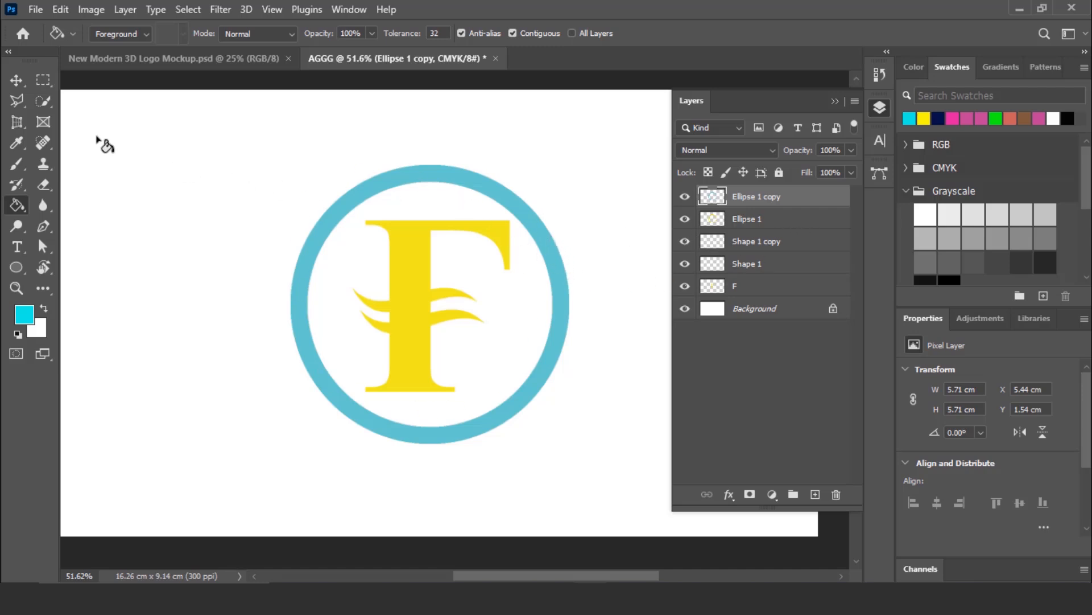
- Move the cyan ring horizontally to the right until its X position is 6.07 cm
left_click(16, 79)
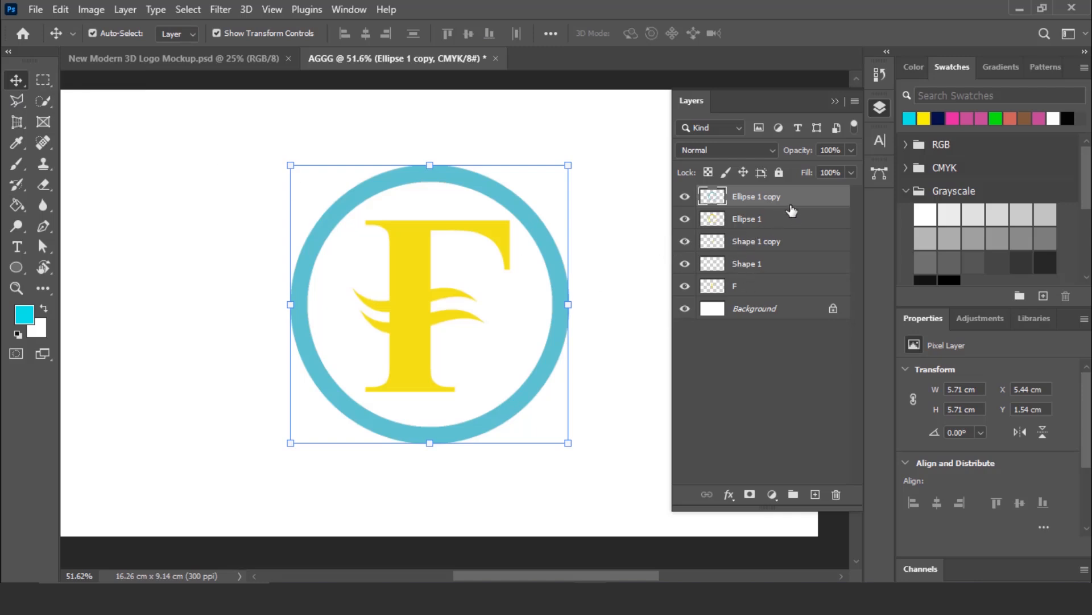
key("Right")
key("Right")
key("Right")
key("Right")
key("Right")
key("Right")
key("Right")
key("Right")
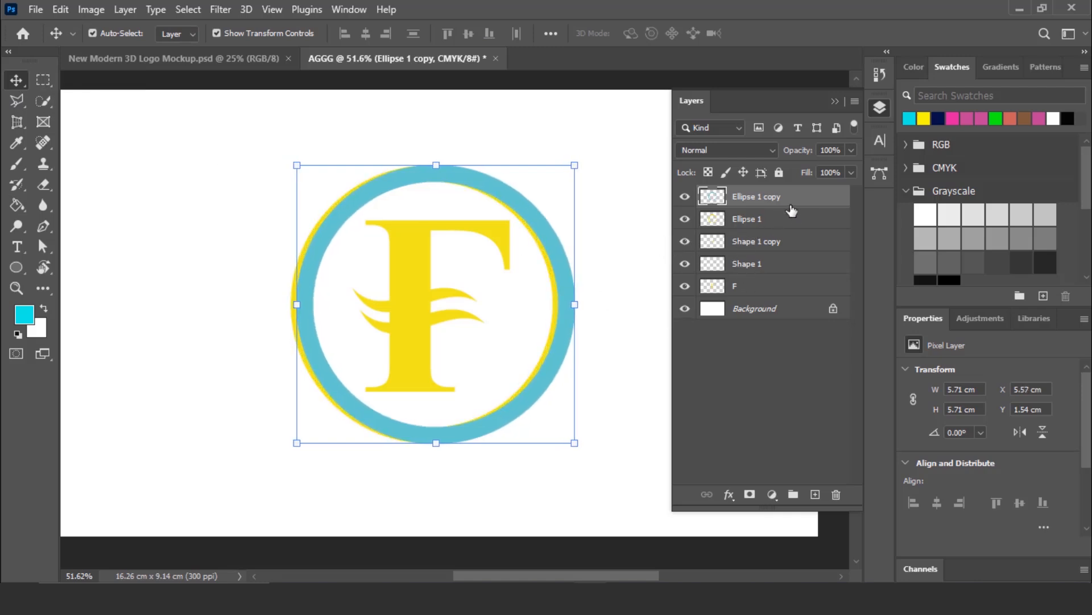
key("Right")
key("Right")
key("Right")
key("Right")
key("Right")
key("Right")
key("Right")
key("Right")
key("Right")
key("Right")
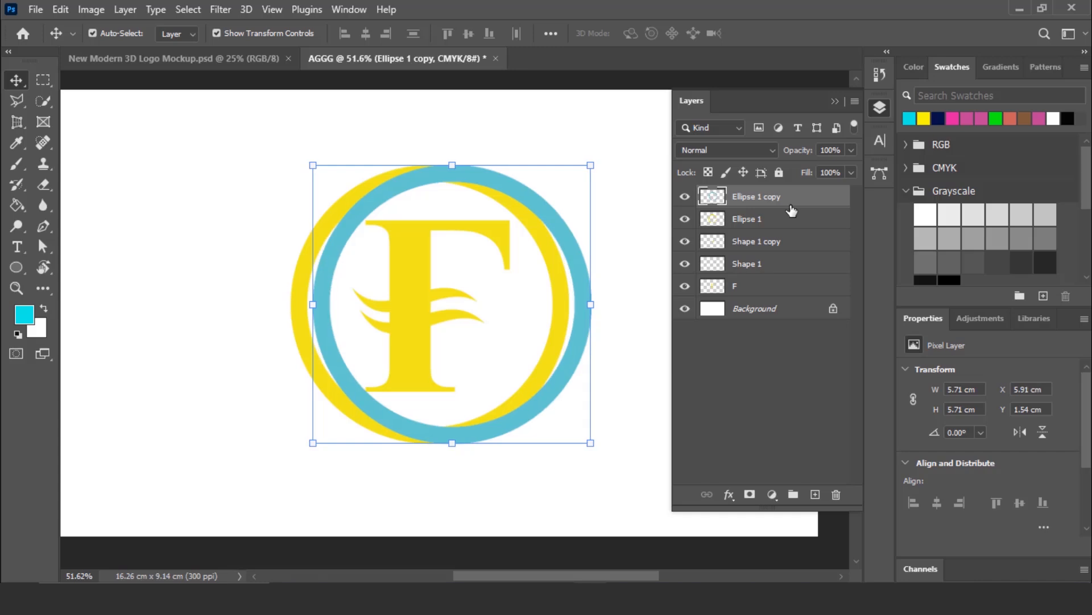
key("Right")
key("Right")
key("Right")
key("Right")
key("Right")
key("Right")
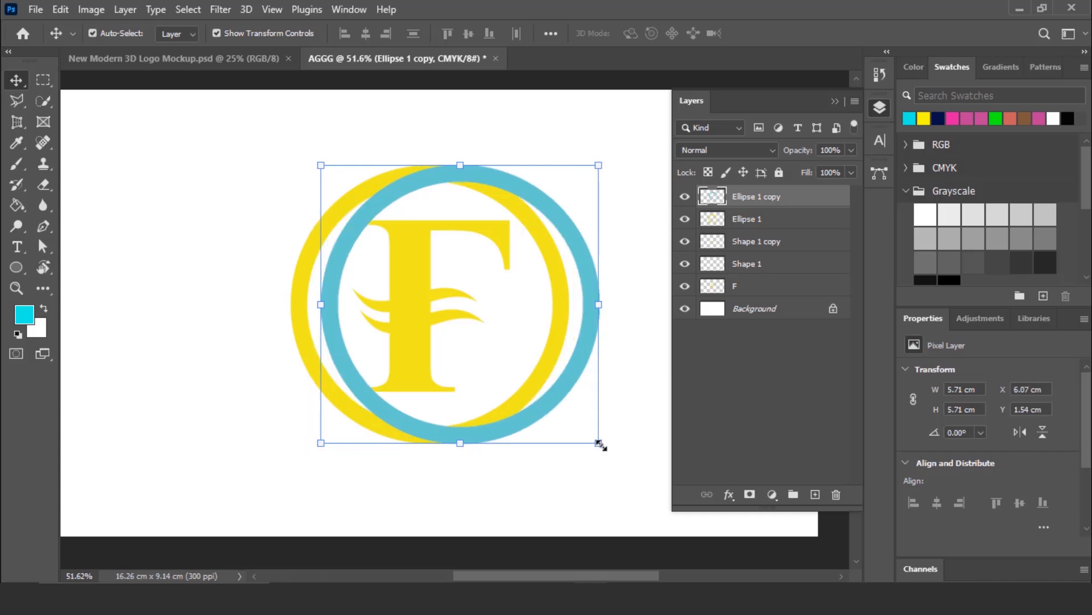
- Scale the cyan ring down proportionally to about 94.66% and shift it to about X 1019 px, Y 524 px
left_click_drag(599, 444, 582, 437)
key("Down")
key("Down")
key("Down")
key("Down")
key("Down")
key("Down")
key("Down")
key("Down")
key("Down")
key("Down")
key("Down")
key("Down")
key("Down")
key("Down")
key("Down")
key("Down")
key("Down")
key("Down")
key("Down")
key("Down")
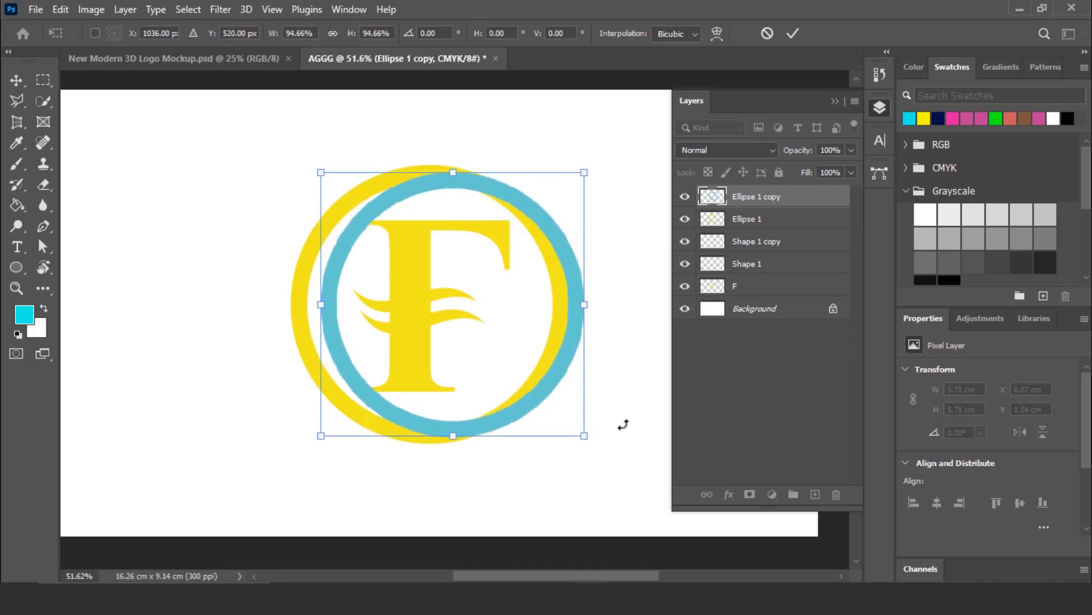
key("Left")
key("Left")
key("Left")
key("Left")
key("Left")
key("Left")
key("Left")
key("Left")
key("Left")
key("Left")
key("Left")
key("Left")
key("Left")
key("Left")
key("Left")
key("Left")
key("Left")
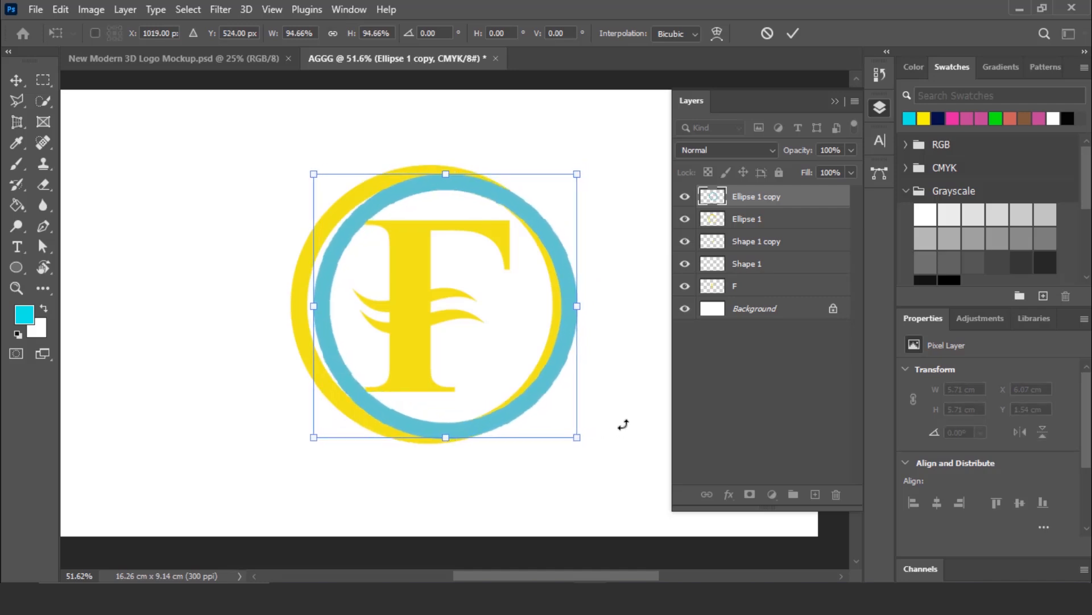
- Select the whole cyan ring on its own layer with the Quick Selection tool
left_click(750, 222)
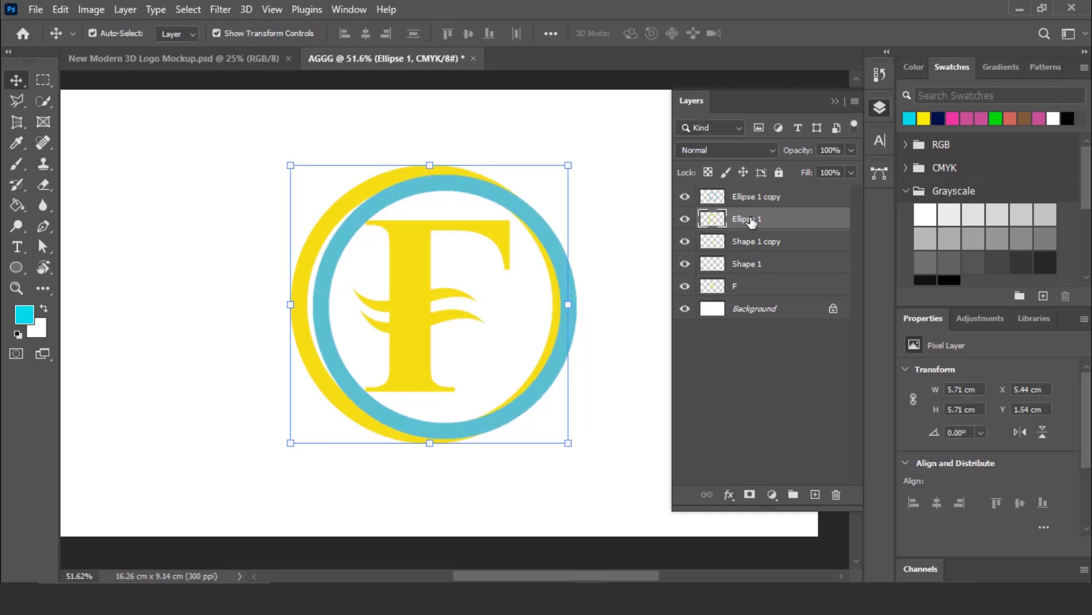
left_click(760, 200, "shift")
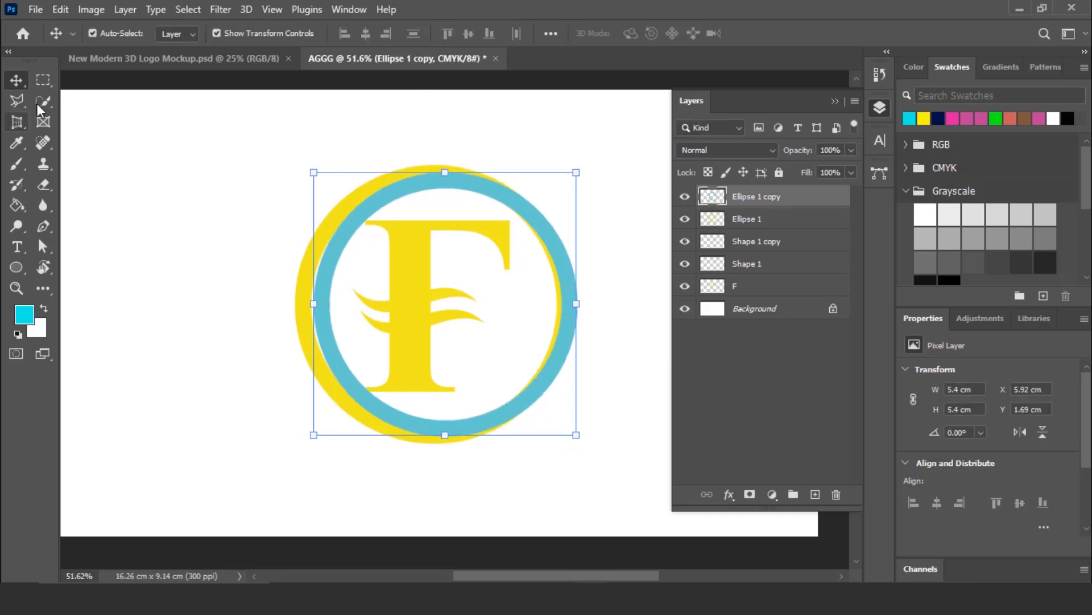
left_click(43, 100)
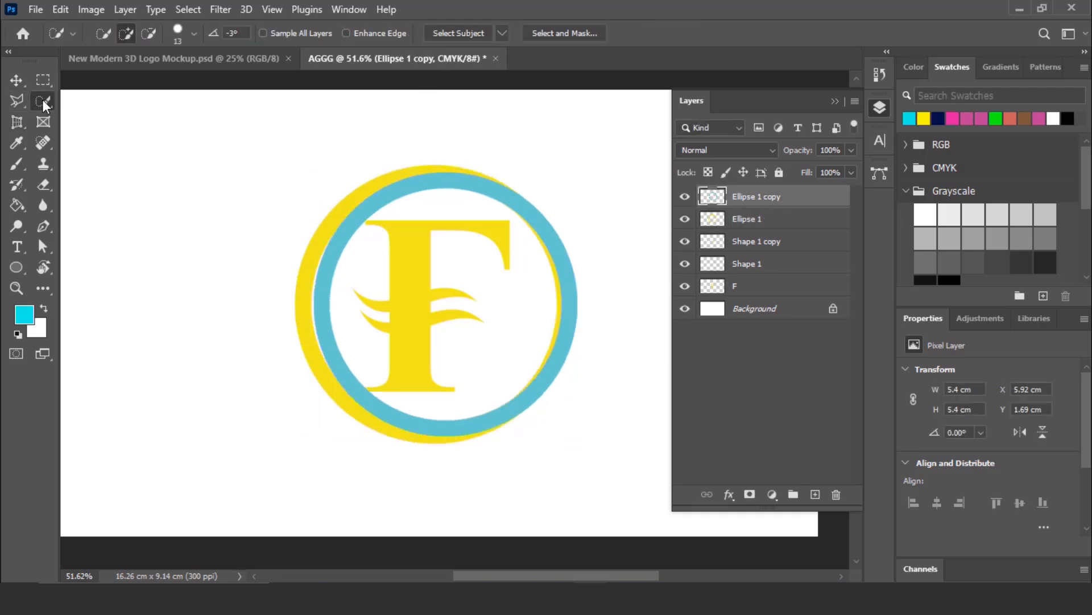
right_click(43, 100)
left_click(124, 118)
left_click_drag(520, 204, 556, 263)
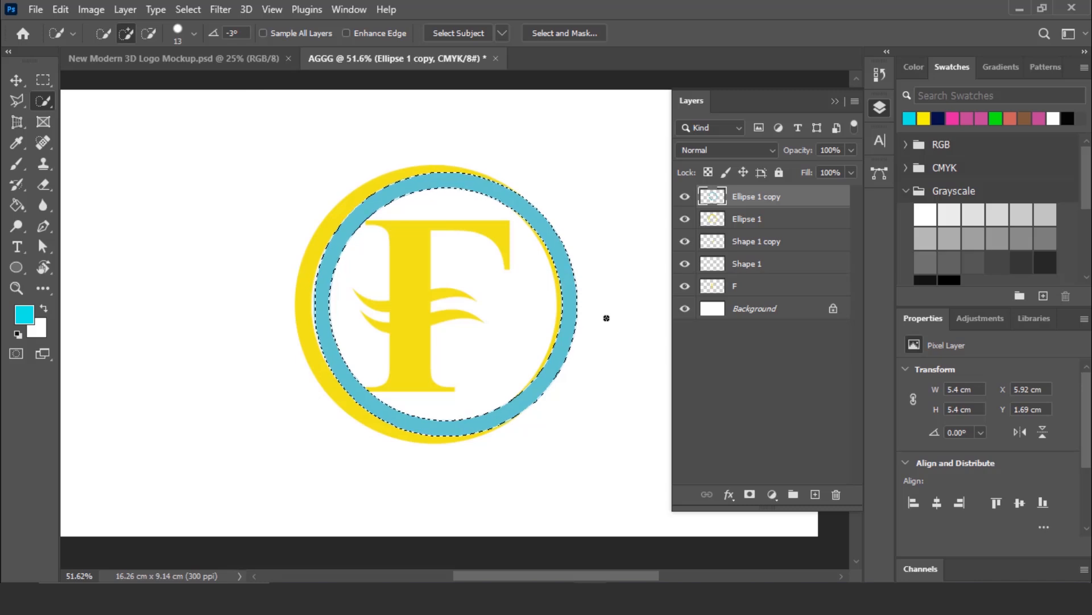
- Cut the selected ring area out of the yellow ring's layer, then delete the cyan ring's layer
left_click(759, 223)
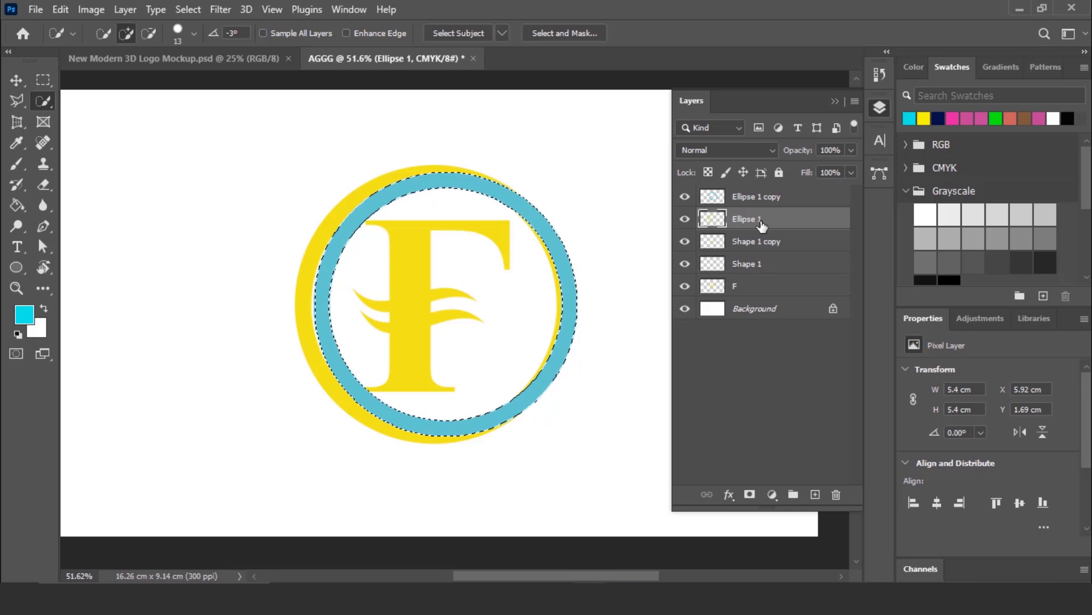
key("ctrl+d")
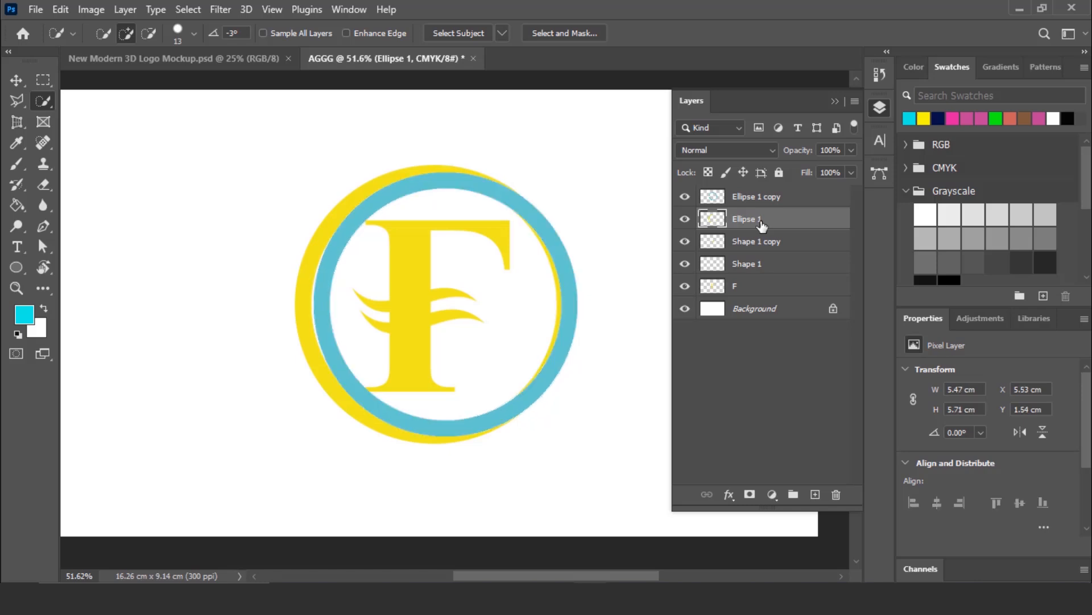
left_click(767, 199)
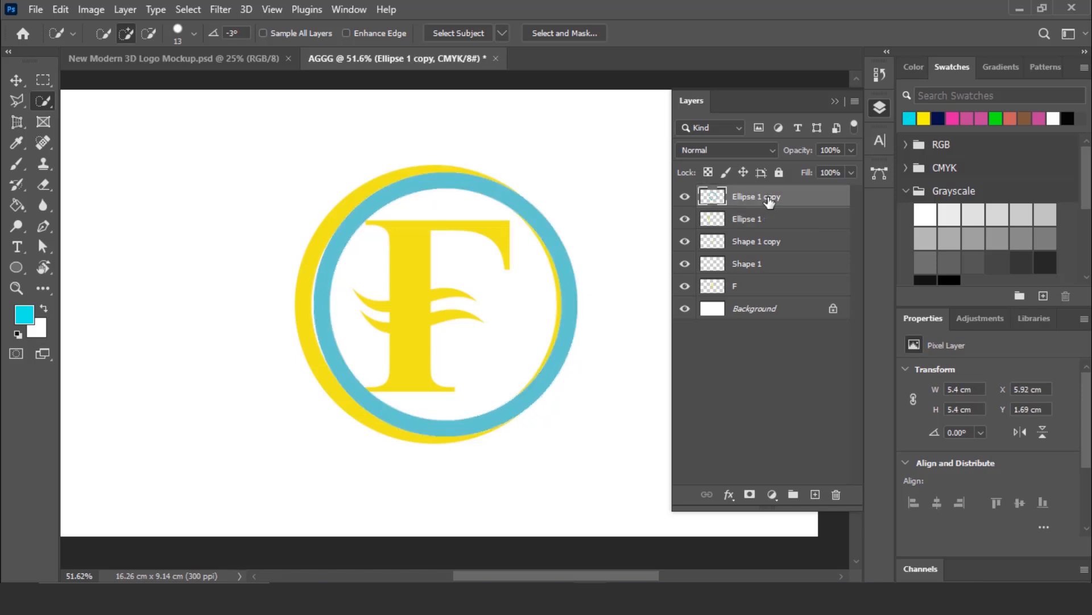
key("Delete")
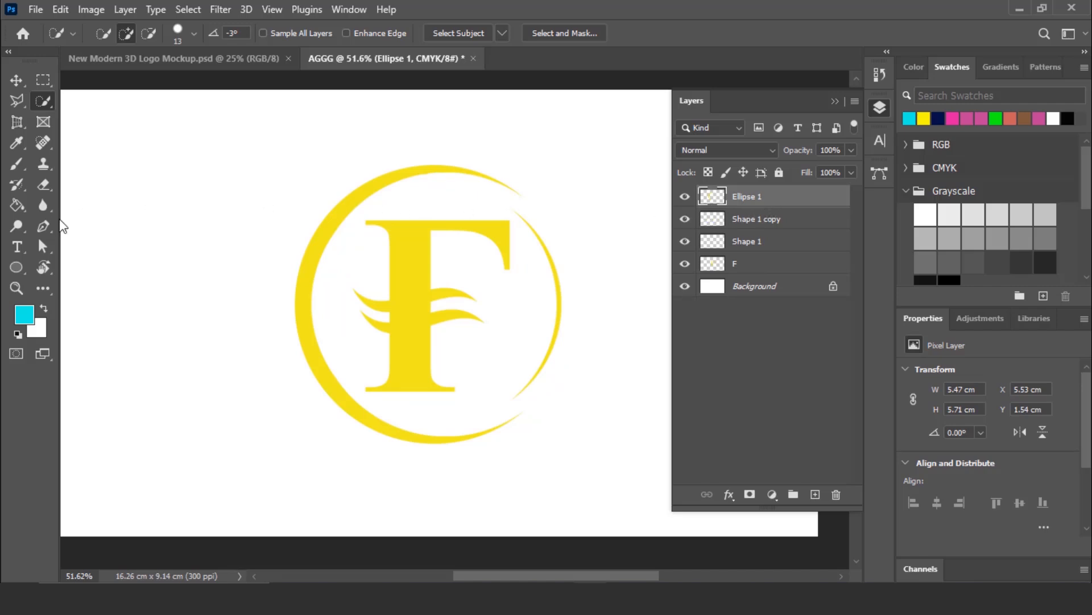
- Erase the leftover thin arc on the yellow ring's right side using the Eraser tool at size 36, leaving only the crescent
left_click(43, 186)
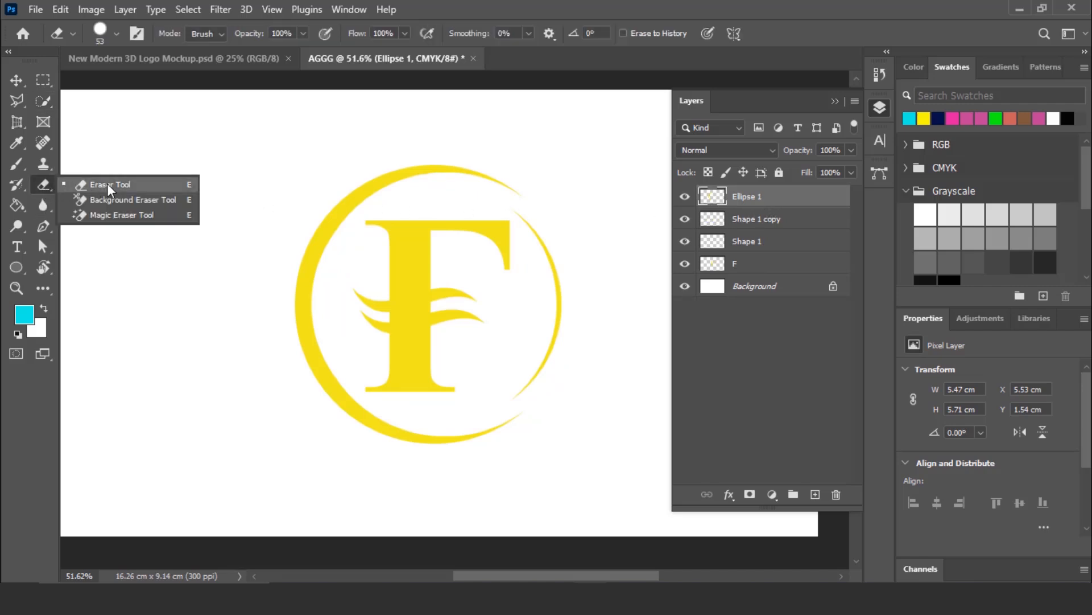
left_click(107, 183)
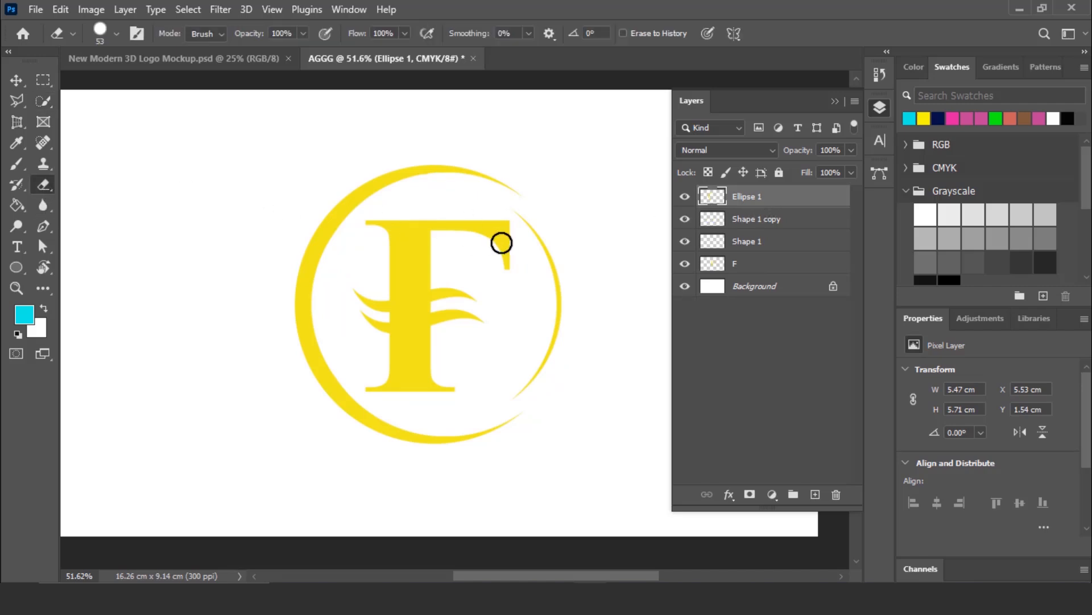
left_click(117, 33)
left_click_drag(115, 84, 108, 84)
left_click_drag(540, 232, 548, 248)
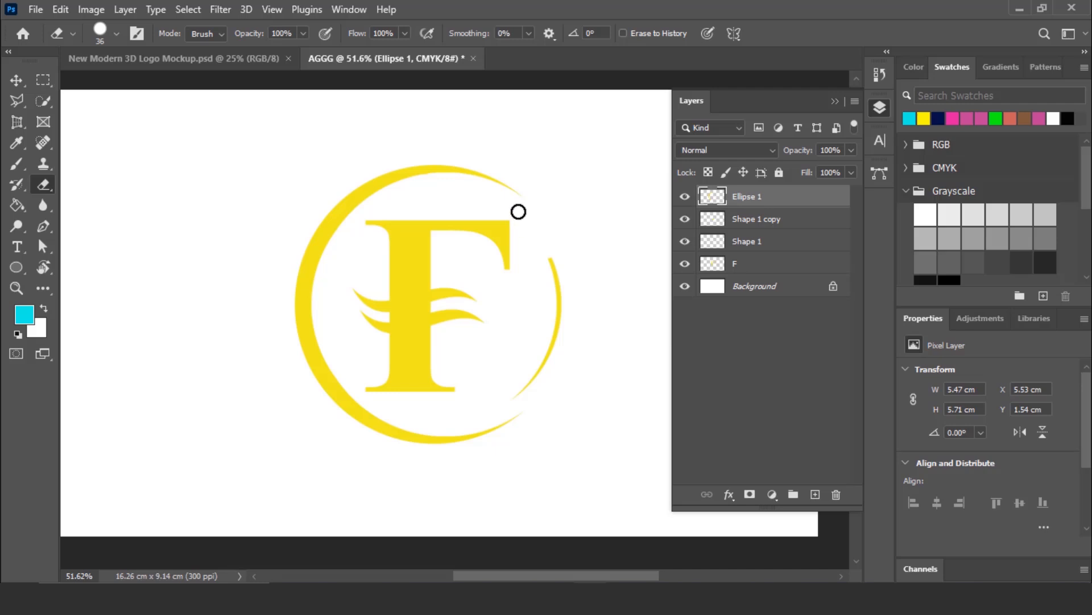
mouse_move(517, 210)
left_mouse_down()
mouse_move(555, 274)
mouse_move(557, 332)
mouse_move(528, 375)
mouse_move(567, 309)
left_mouse_up()
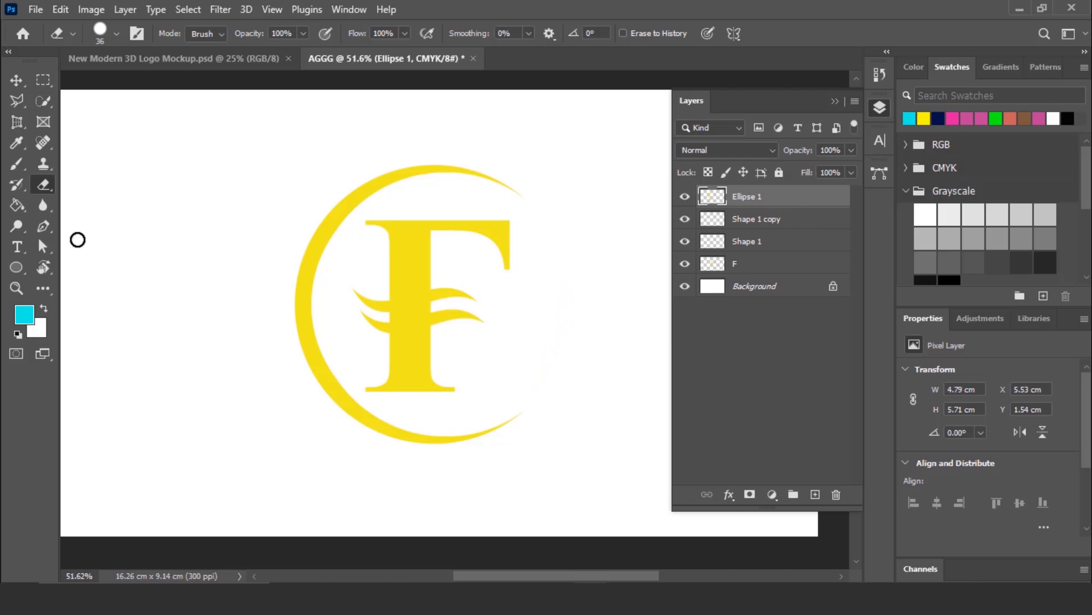
- Duplicate the yellow crescent's layer and flip the duplicate horizontally
left_click(17, 85)
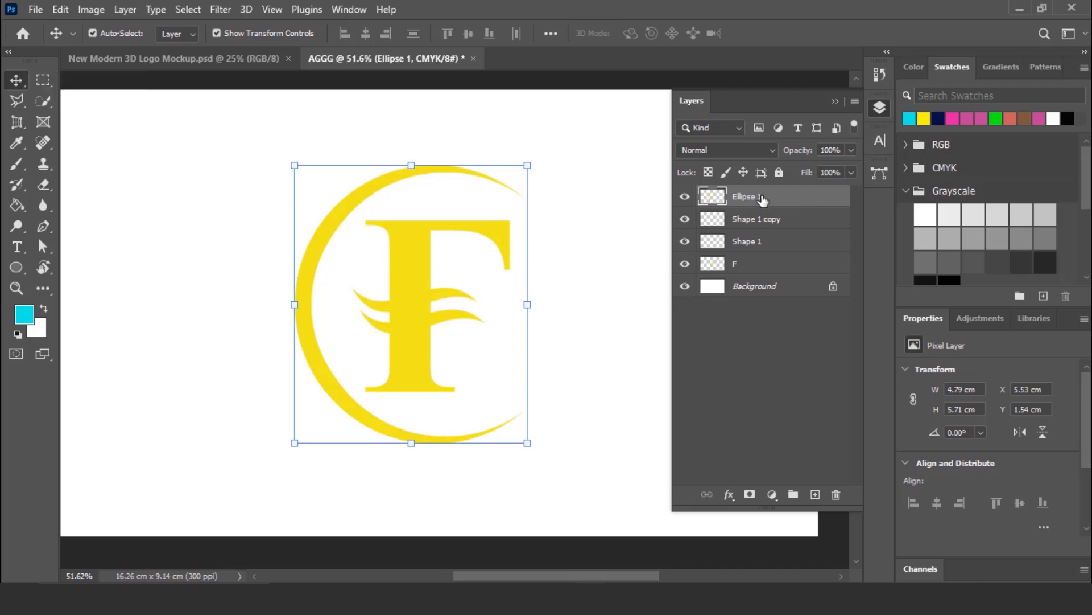
left_click_drag(763, 200, 817, 493)
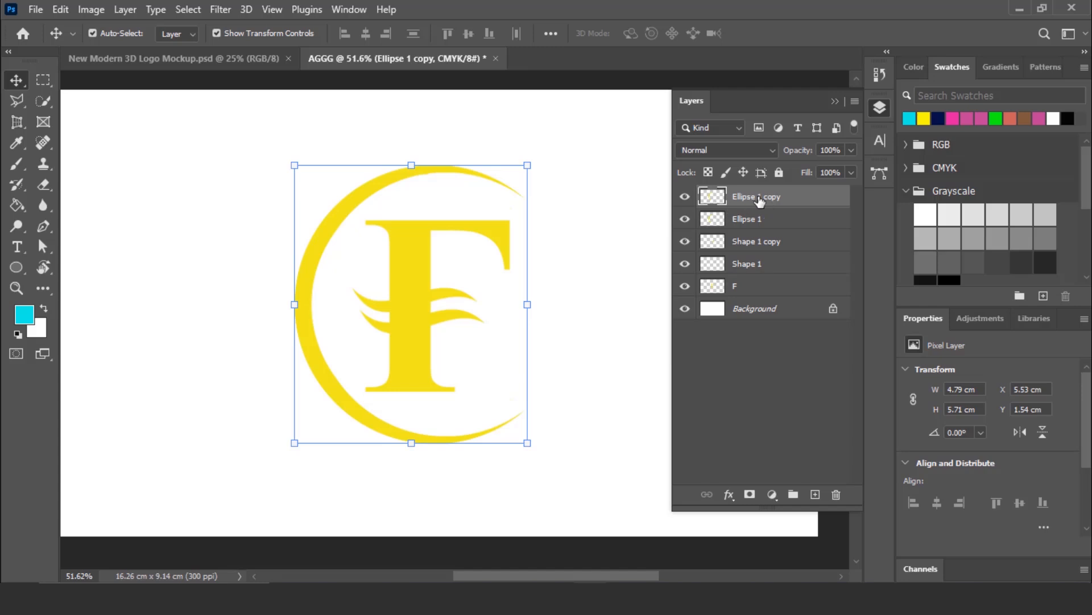
left_click(61, 9)
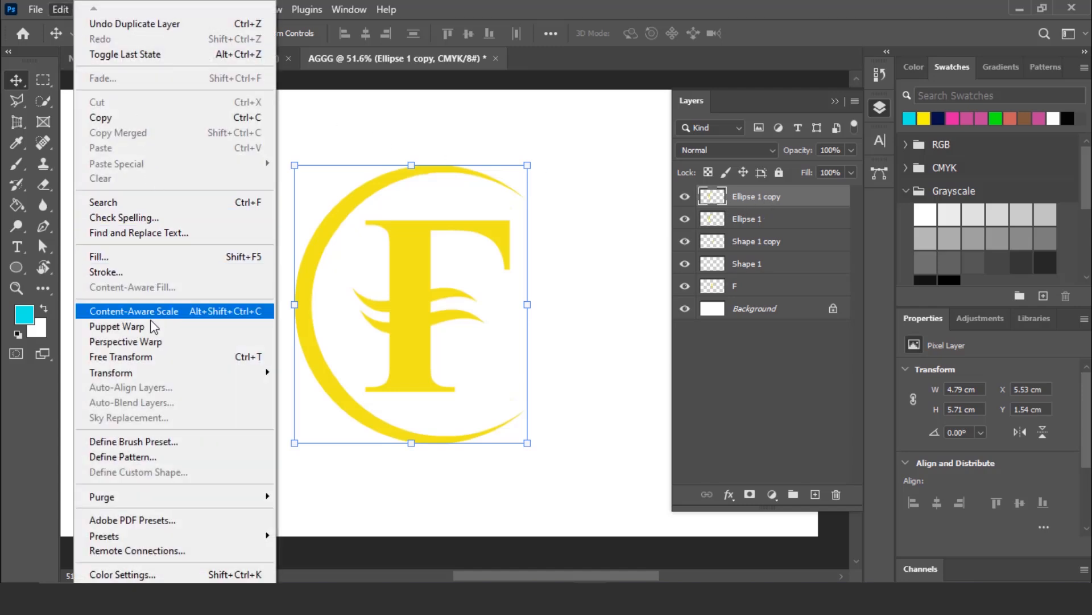
mouse_move(181, 377)
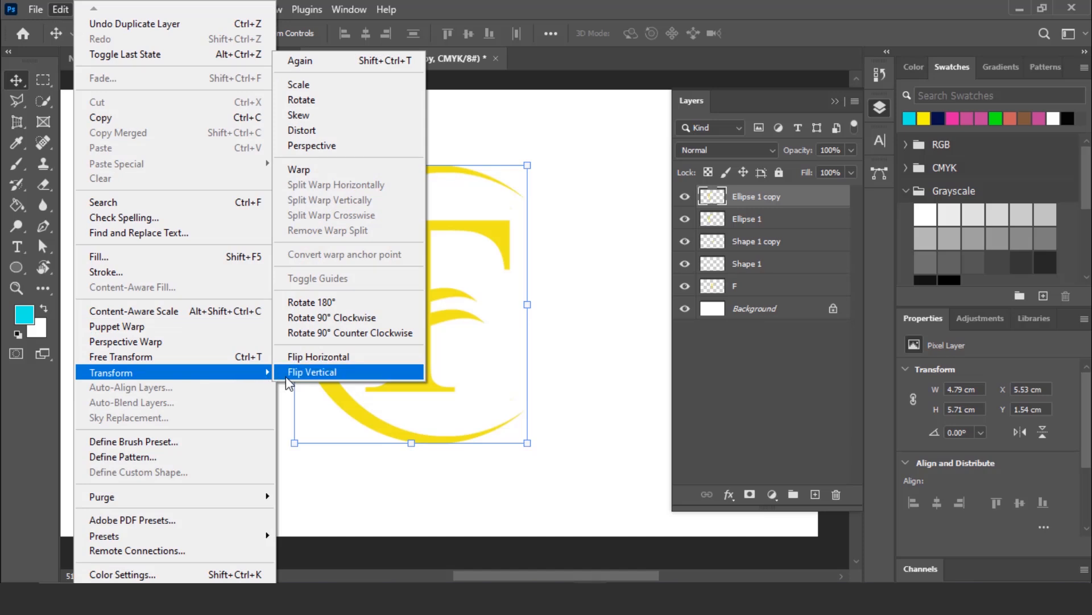
left_click(364, 367)
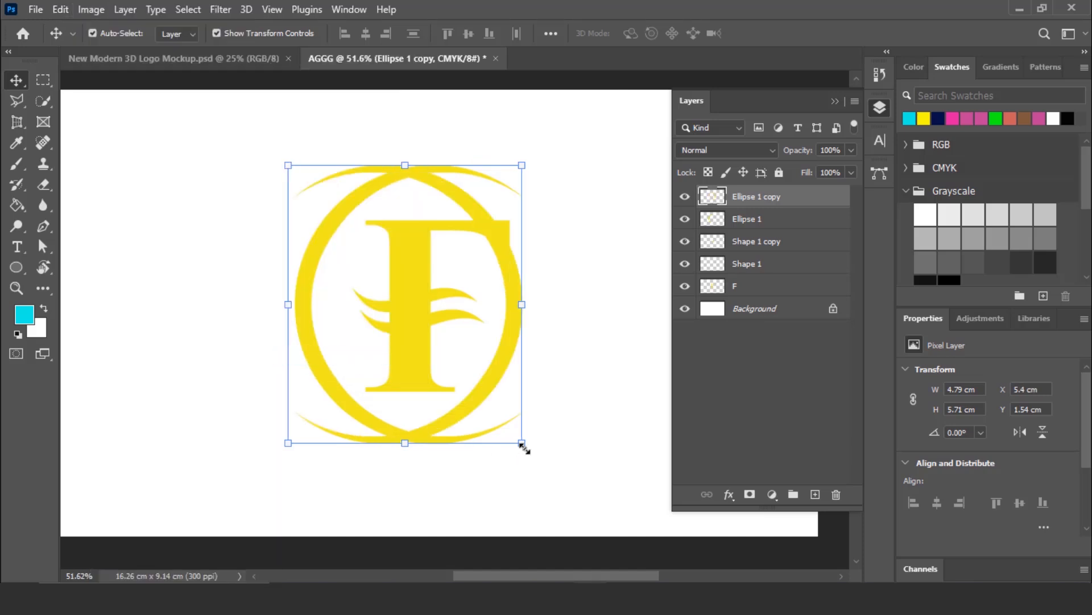
- Scale the flipped crescent down proportionally to about 91.34% and align both crescents by their horizontal and vertical centers
left_click_drag(522, 444, 504, 420)
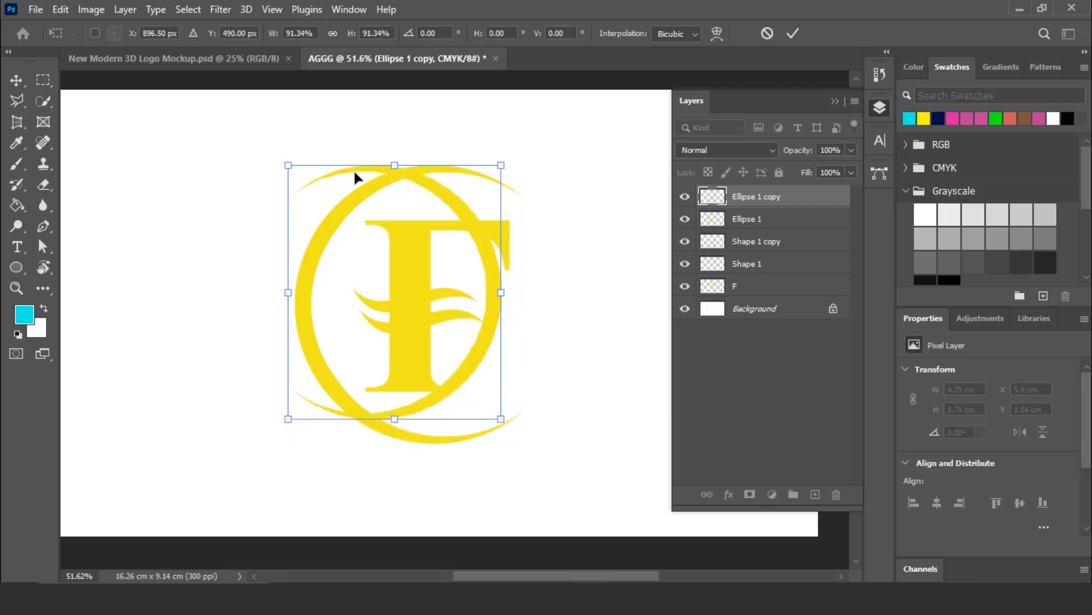
left_click(754, 221, "shift")
left_click(365, 35)
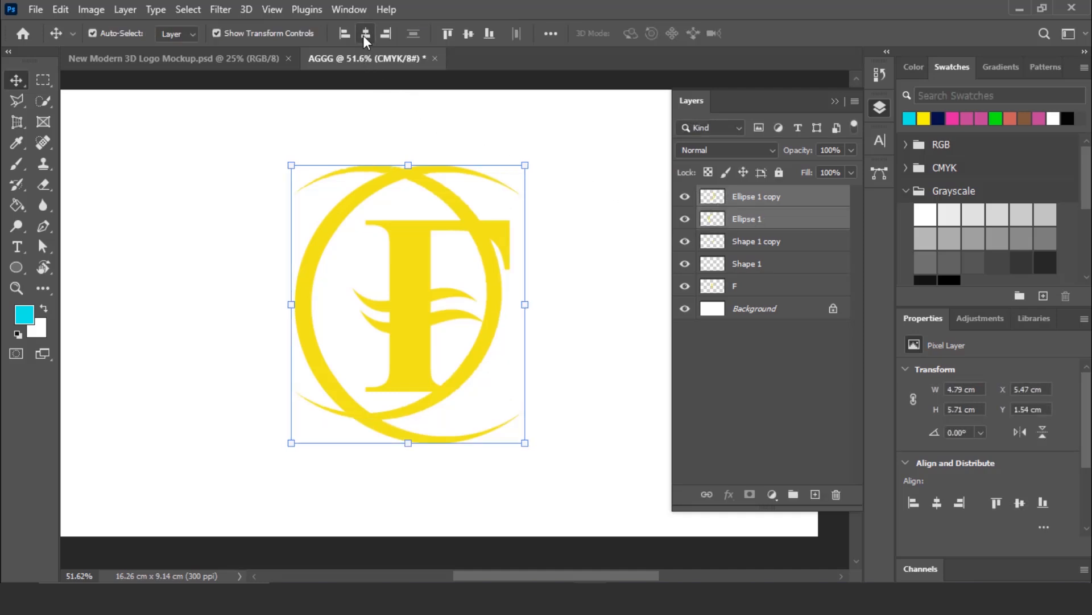
left_click(469, 34)
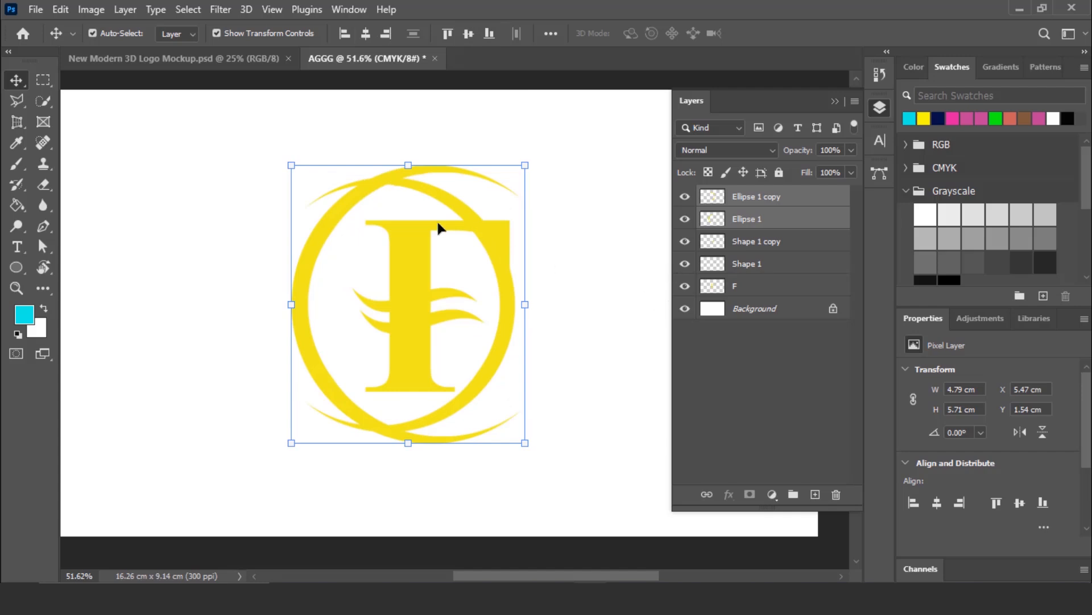
- Move the flipped crescent horizontally to the right until its X position is 6.86 cm
left_click(765, 202)
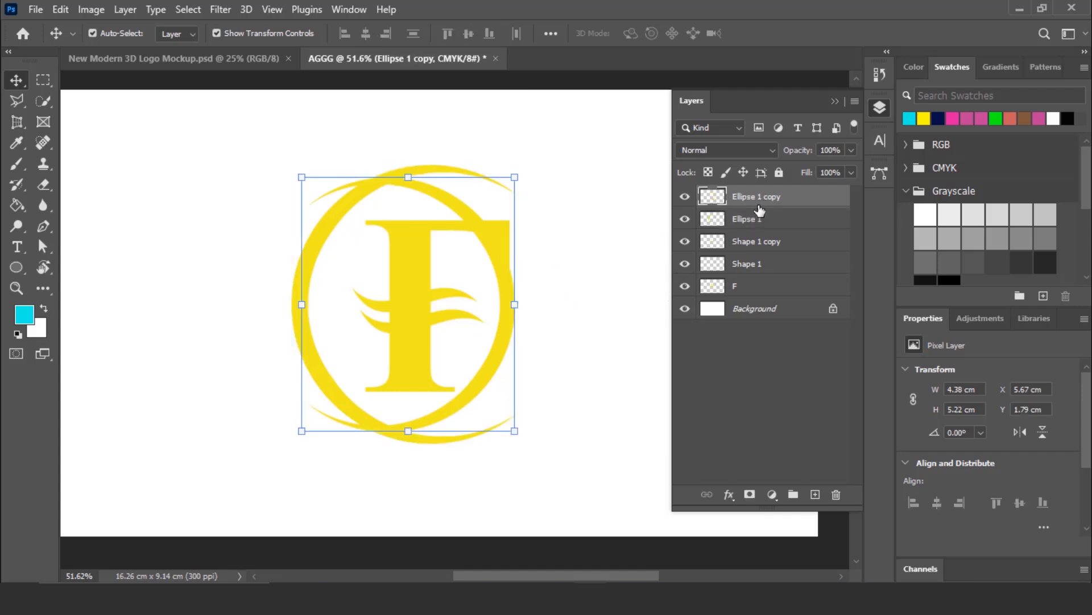
key("Right")
key("Right")
key("Right")
key("Right")
key("Right")
key("Right")
key("Right")
key("Right")
key("Right")
key("Right")
key("Right")
key("Right")
key("Right")
key("Right")
key("Right")
key("Right")
key("Right")
key("Right")
key("Right")
key("Right")
key("Right")
key("Right")
key("Right")
key("Right")
key("Right")
key("Right")
key("Right")
key("Right")
key("Right")
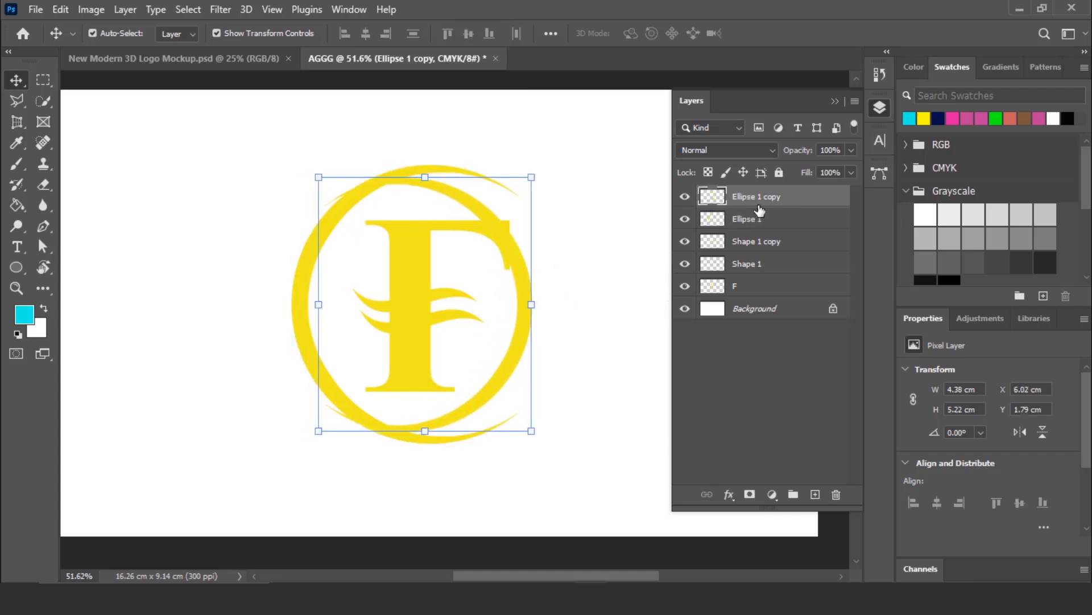
key("Right")
key("Right")
key("Right")
key("Right")
key("Right")
key("Right")
key("Right")
key("Right")
key("Right")
key("Right")
key("Right")
key("Right")
key("Right")
key("Right")
key("Right")
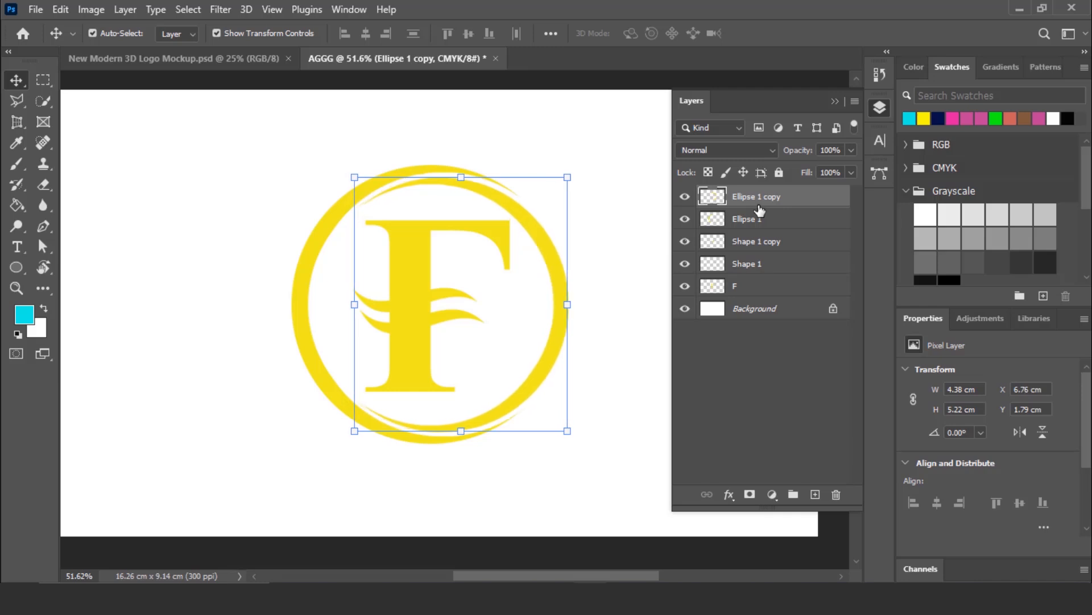
key("Right")
key("Right")
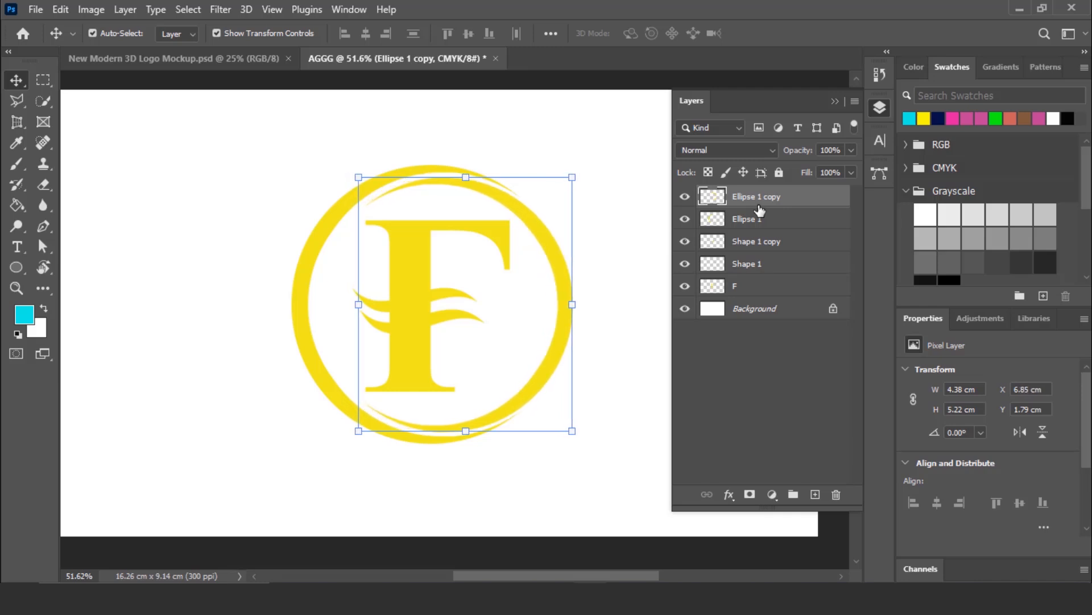
left_click(626, 309)
- Merge the two crescent layers into a single layer
left_click(759, 201)
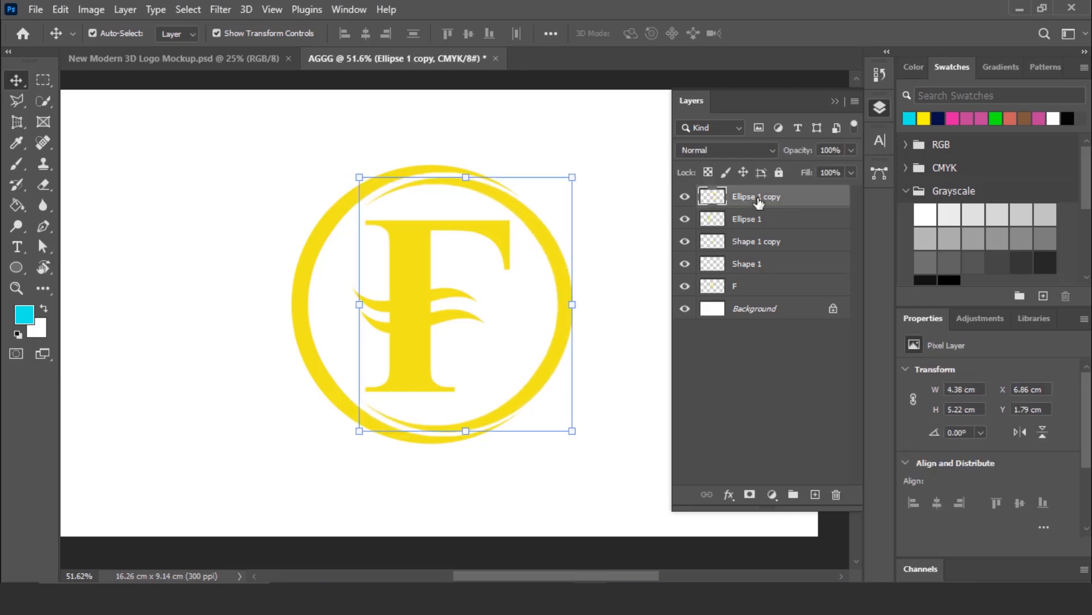
left_click(767, 222, "shift")
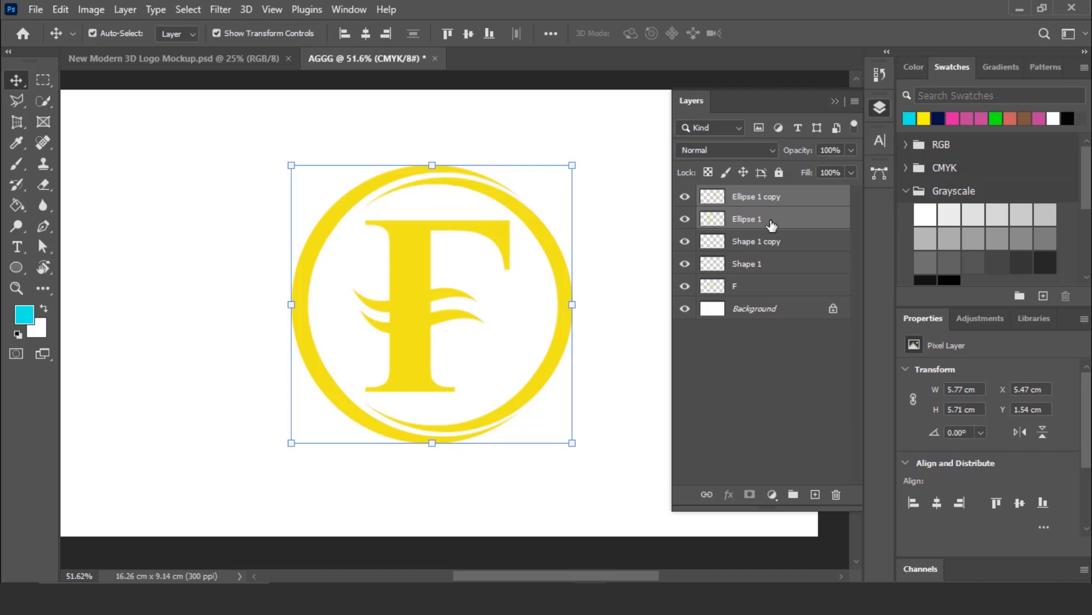
right_click(767, 201)
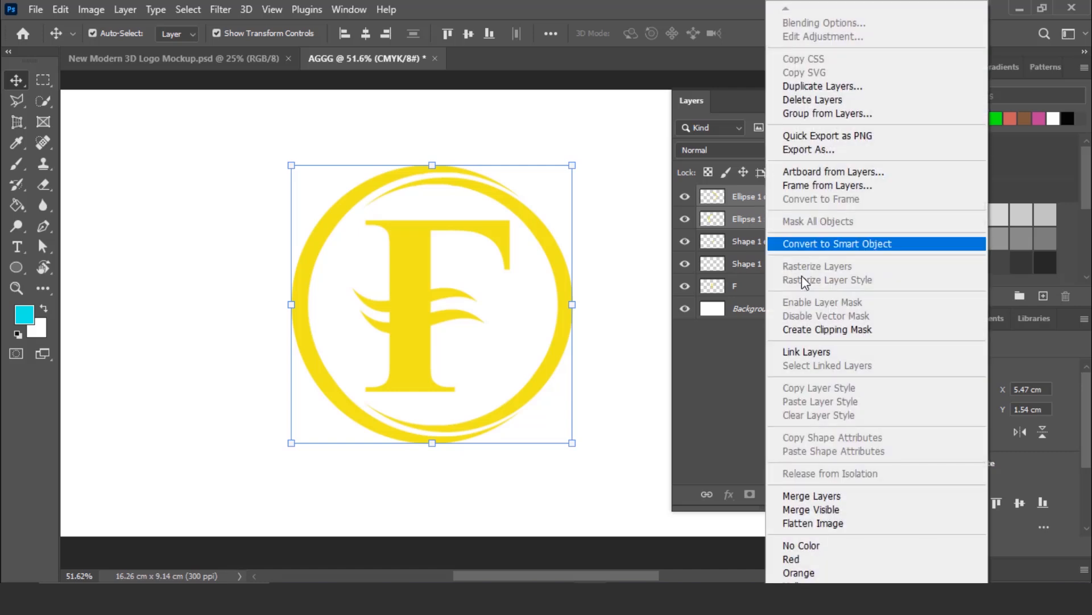
left_click(830, 496)
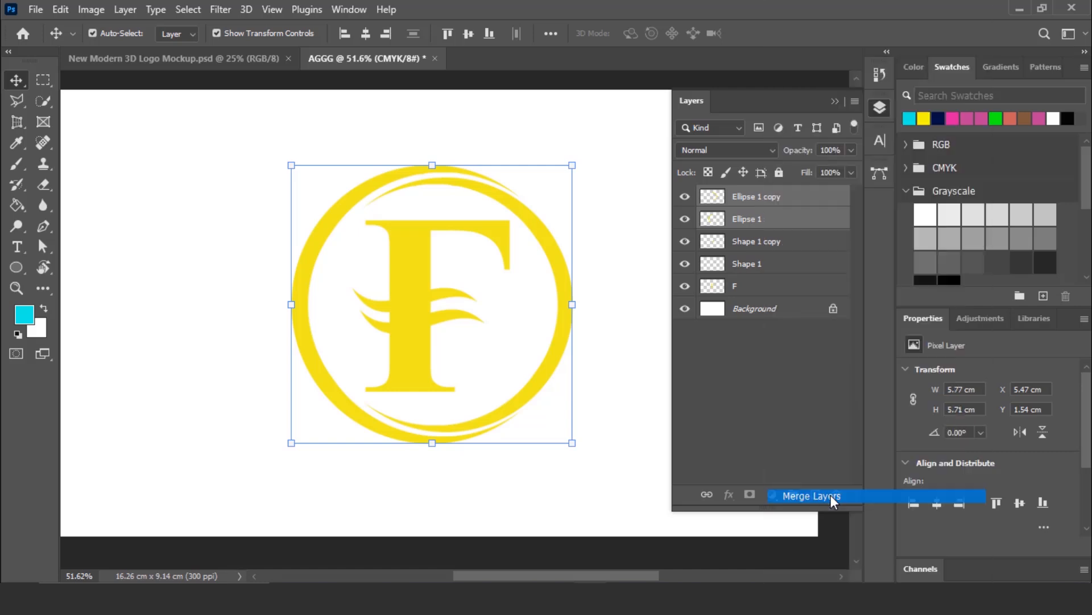
- Rename the merged crescent layer Ellipse and deselect it
double_click(756, 200)
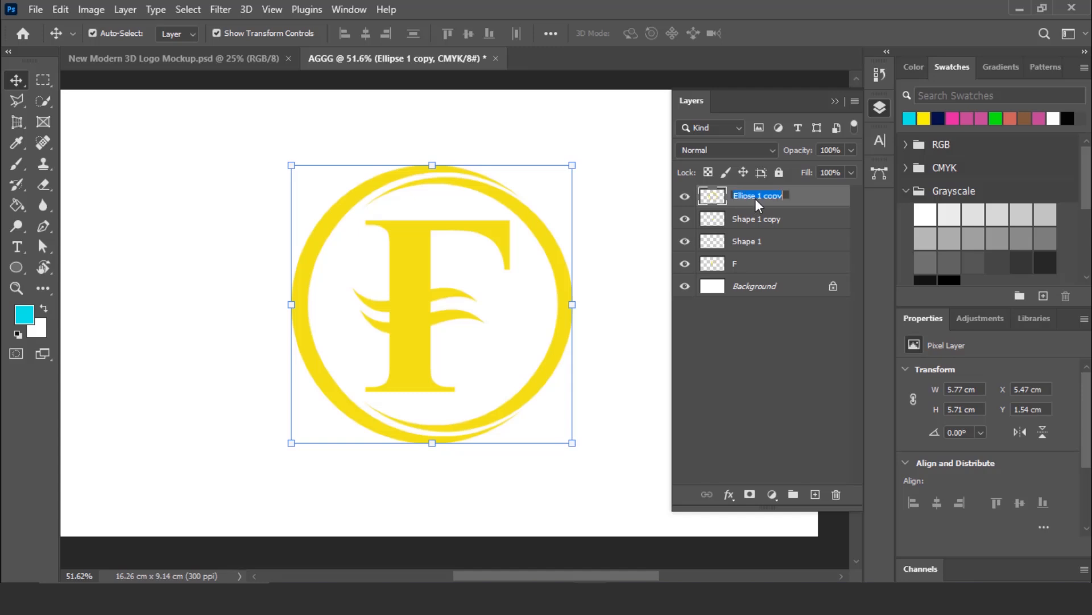
left_click_drag(757, 195, 781, 196)
key("BackSpace")
key("Return")
left_click(534, 243)
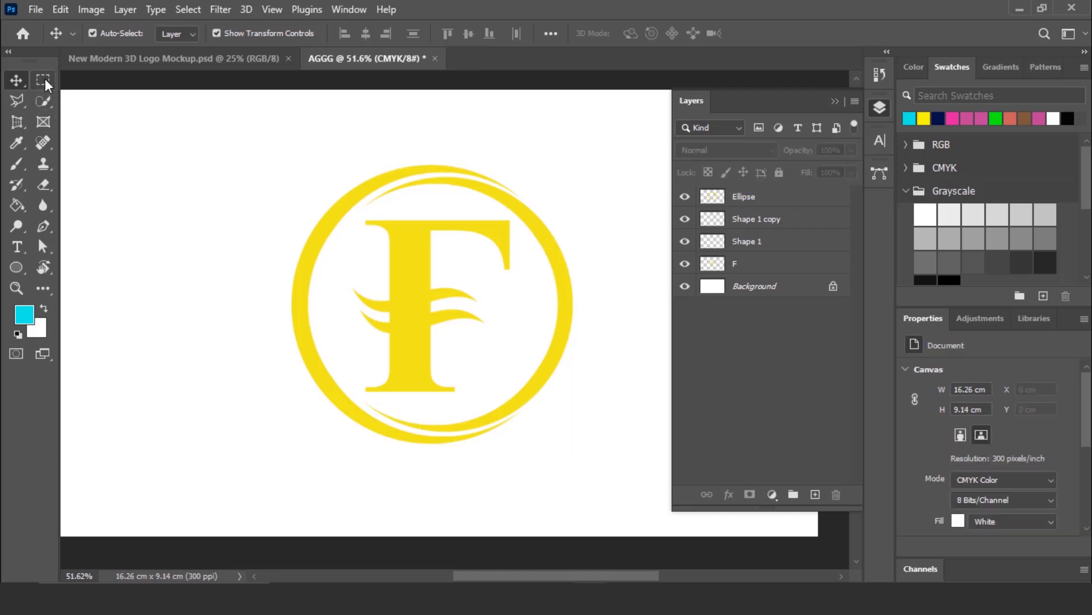
- Cut the F's lower part within a rectangle about 2.2 × 1.92 cm to a new layer named F BOTTOM, and select the remaining F layer
left_click(46, 78)
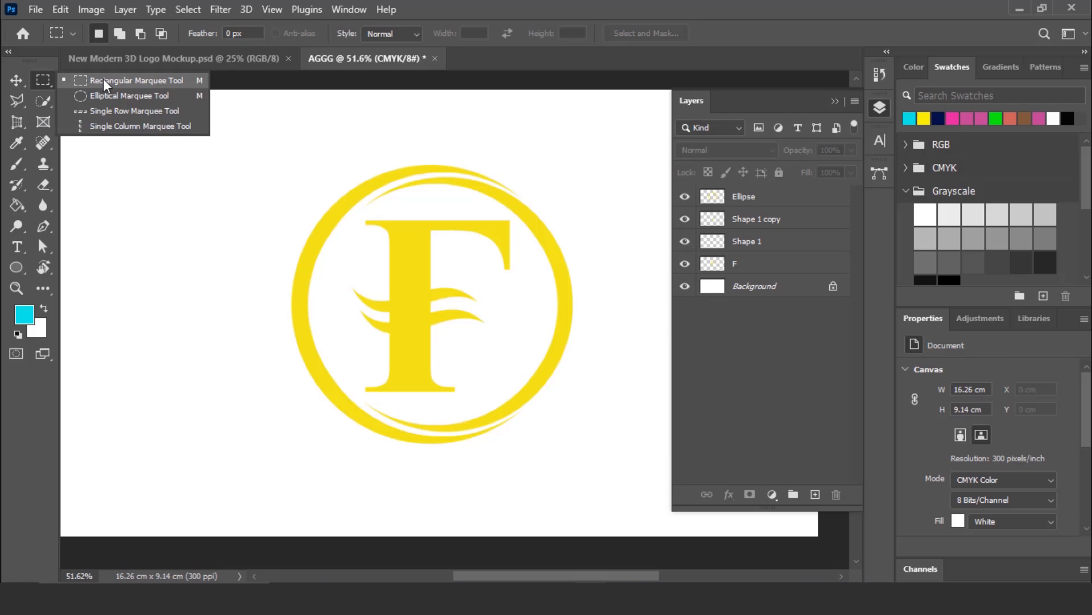
left_click(104, 80)
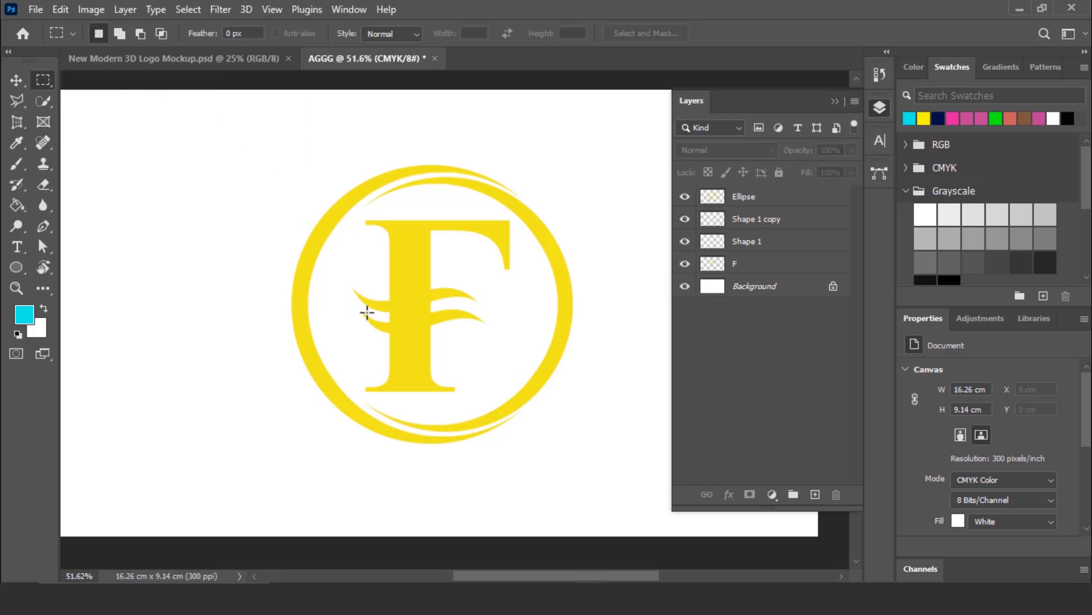
scroll(367, 311, "down", 1)
left_click_drag(362, 299, 468, 391)
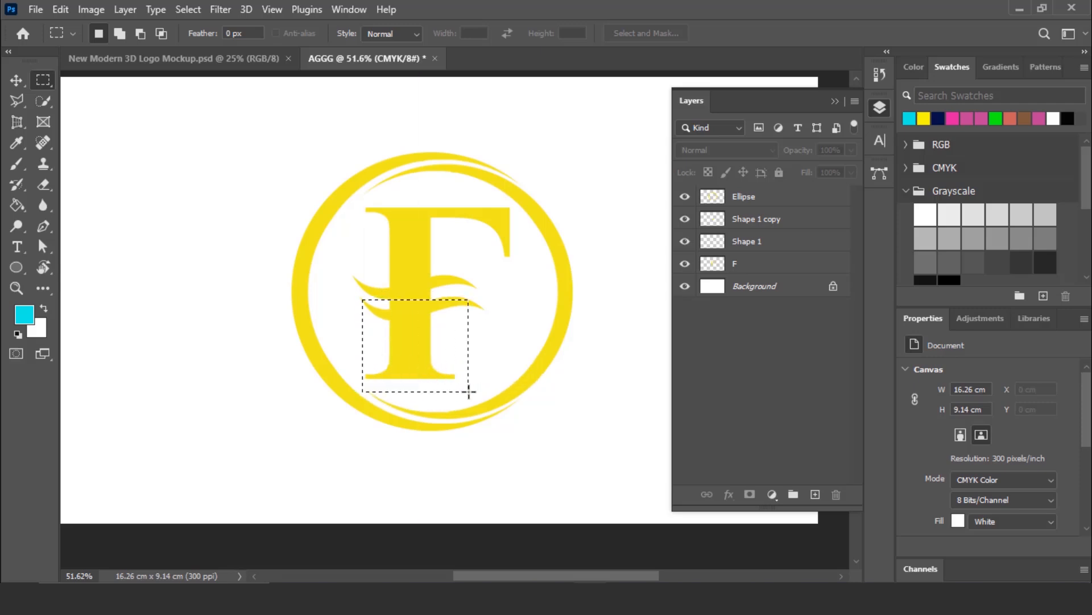
left_click(757, 265)
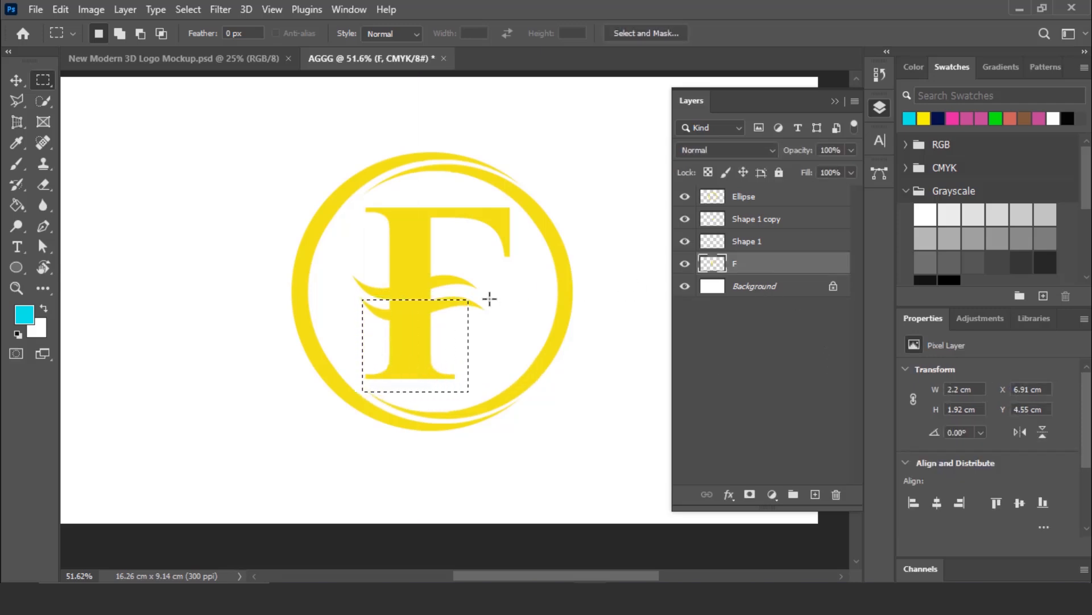
right_click(418, 323)
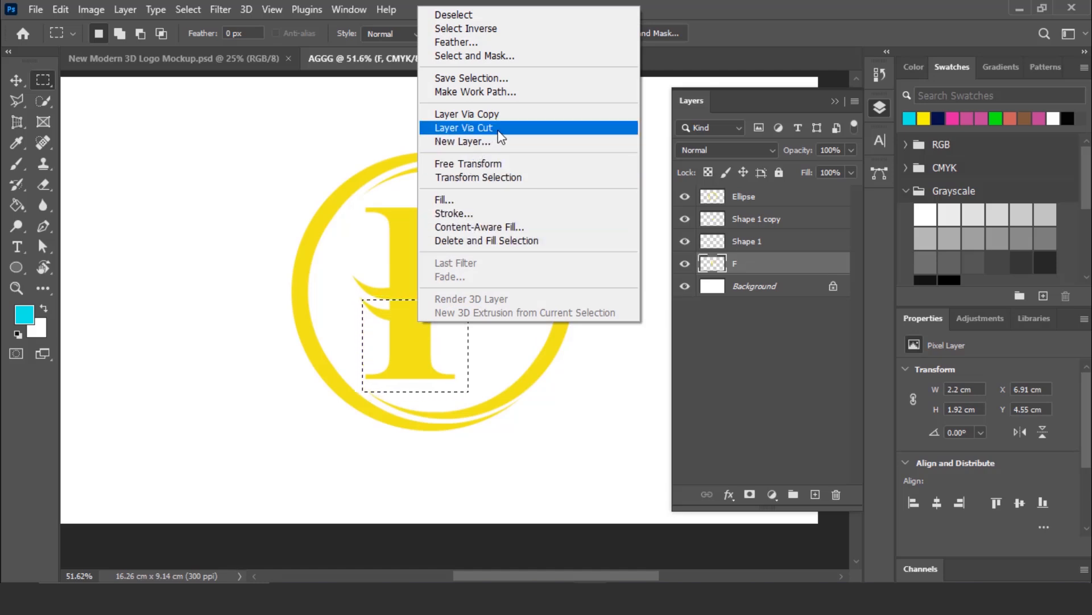
left_click(529, 129)
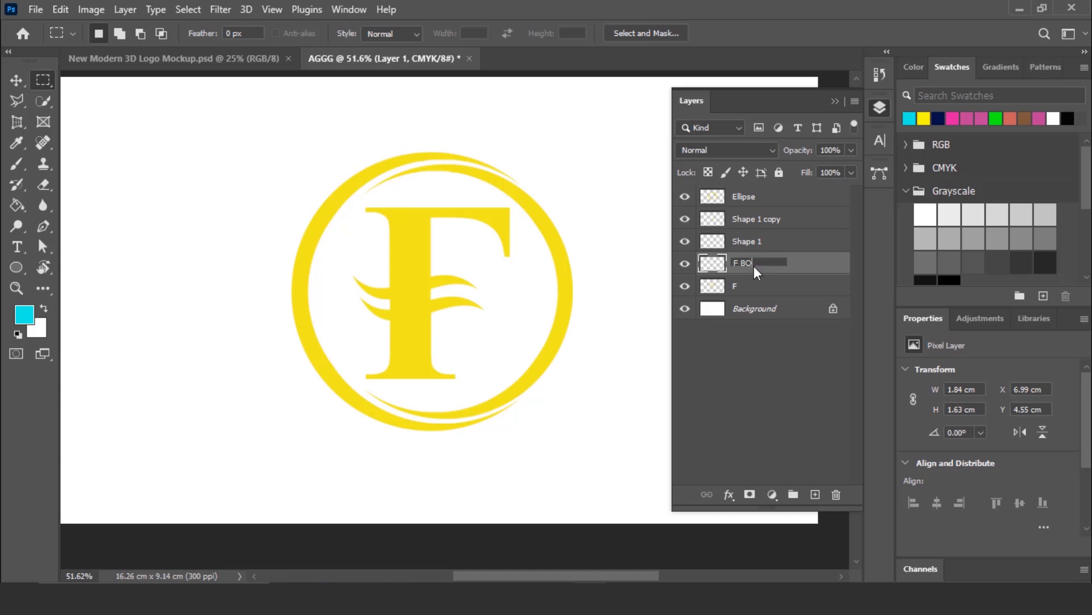
key("Return")
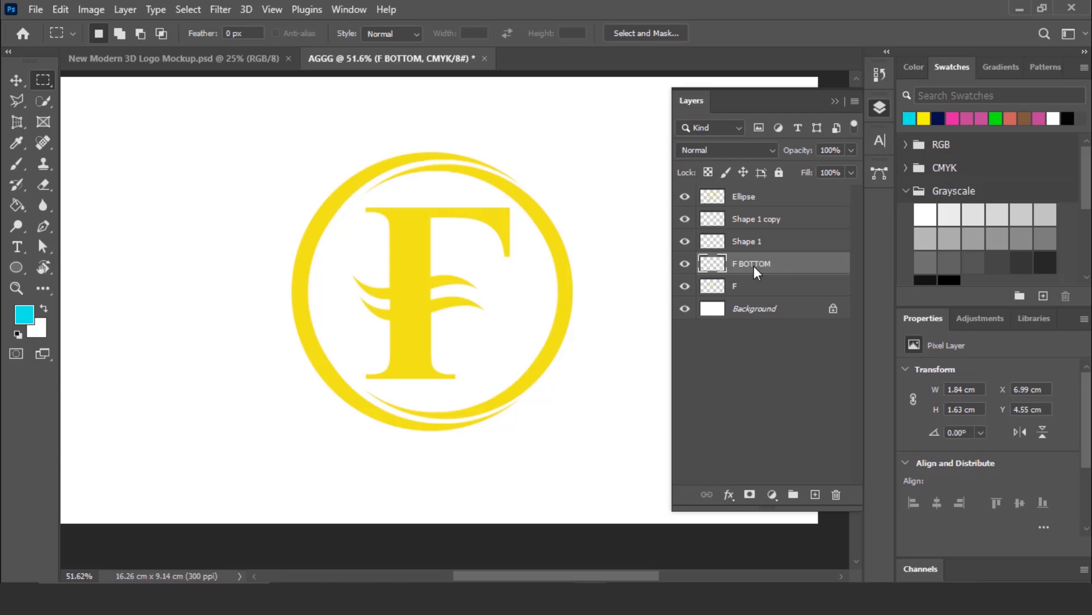
left_click(755, 293)
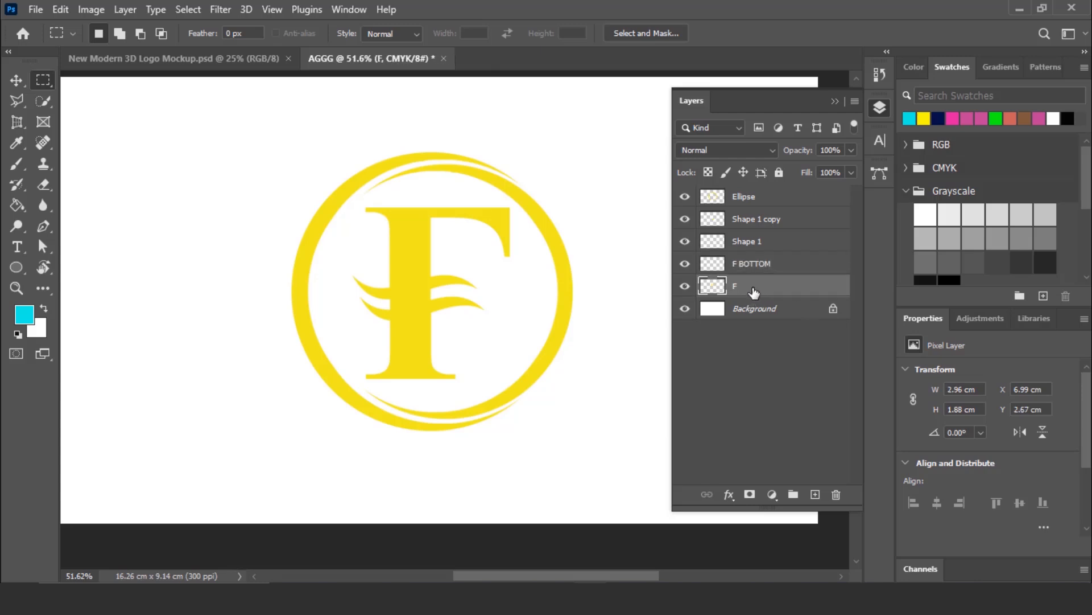
- Rename the remaining upper F layer F TOP
double_click(735, 286)
type("F TOP")
key("Return")
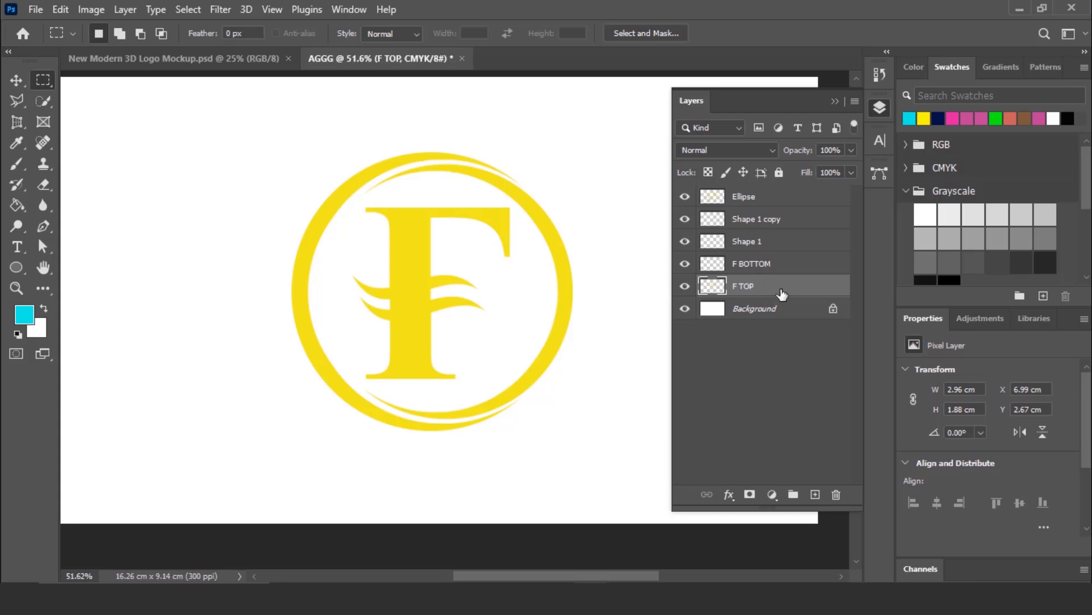
left_click(881, 107)
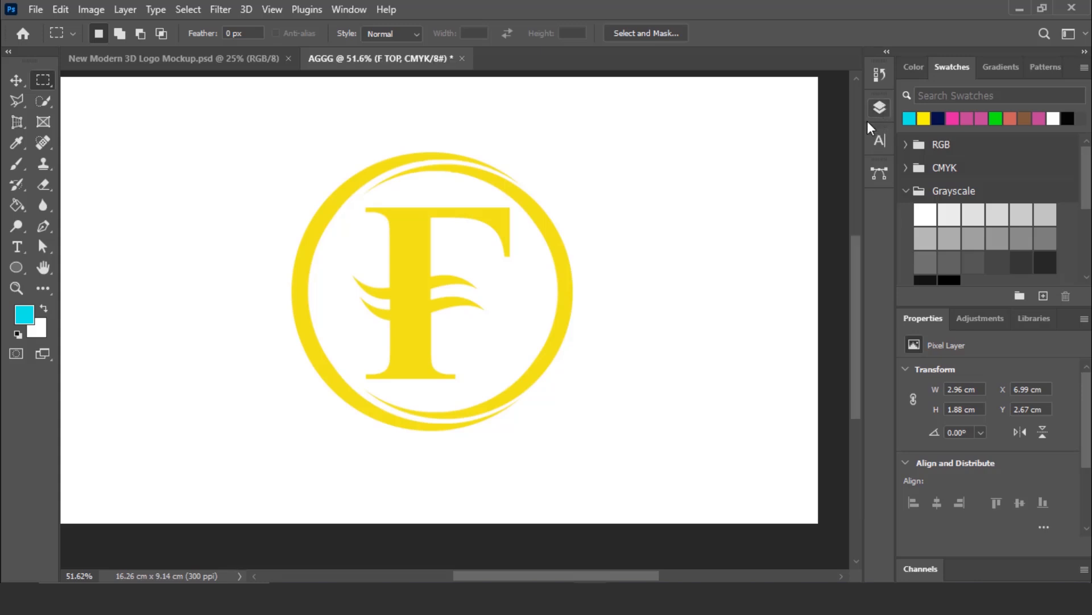
- Quick-select the upper wave on layer Shape 1, delete that area from F TOP, deselect, and check the cut by toggling the wave's visibility
left_click(41, 101)
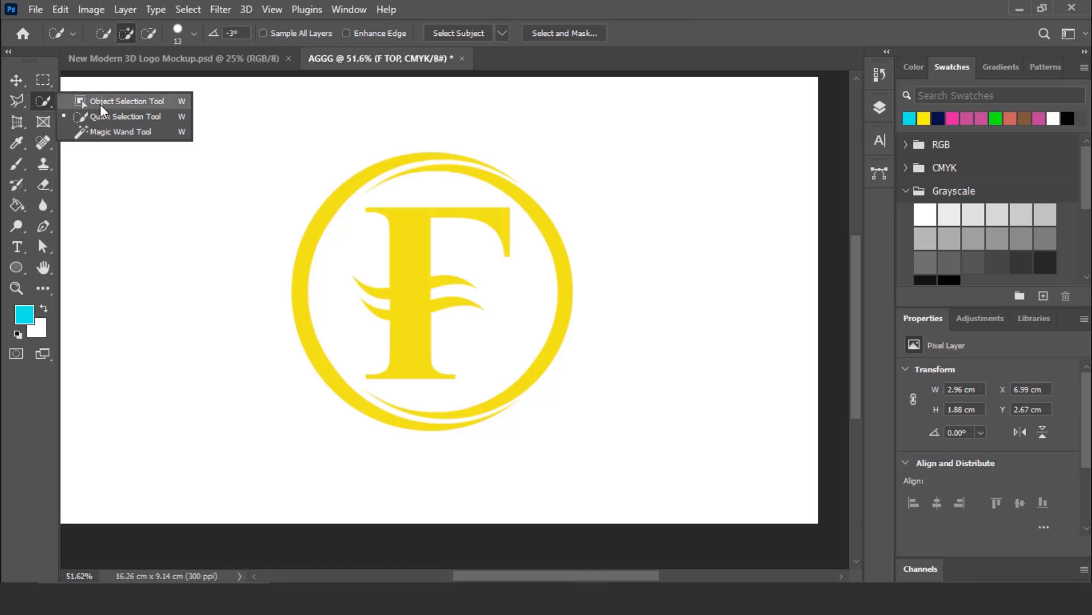
left_click(116, 113)
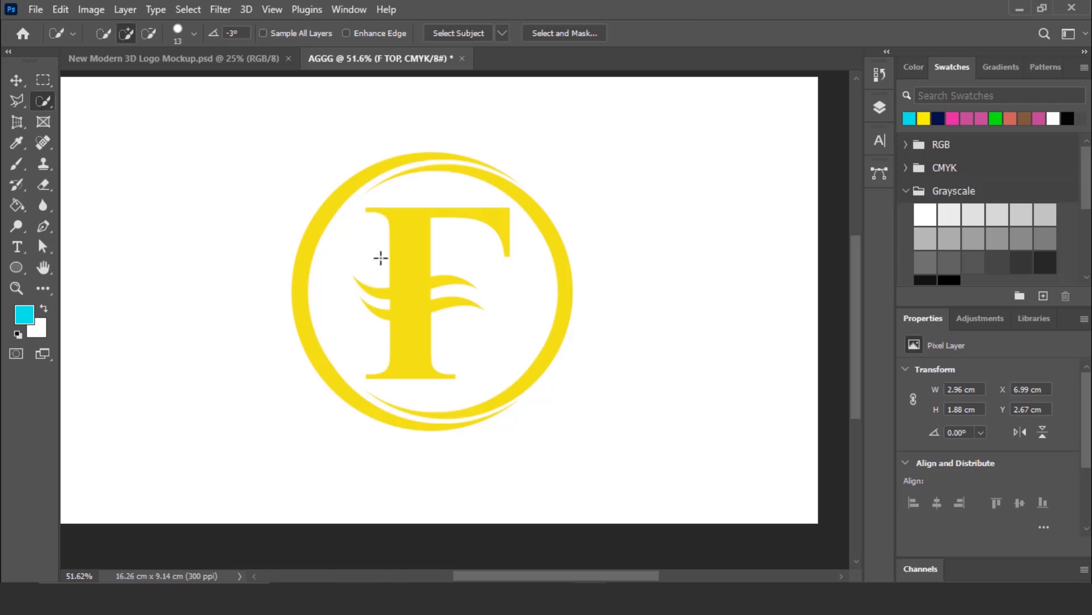
scroll(404, 301, "up", 4)
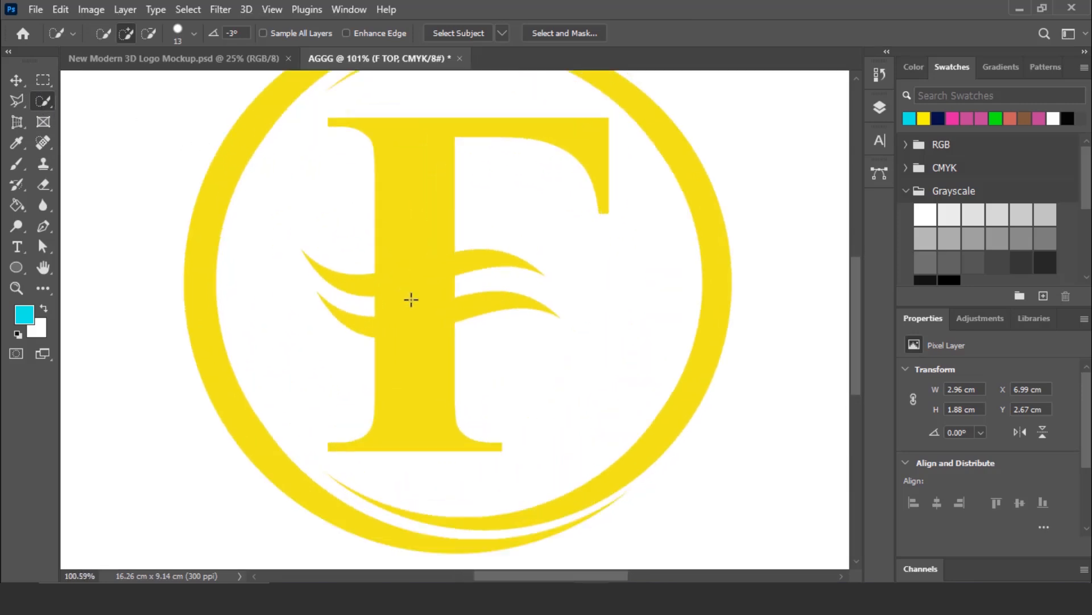
left_click(880, 107)
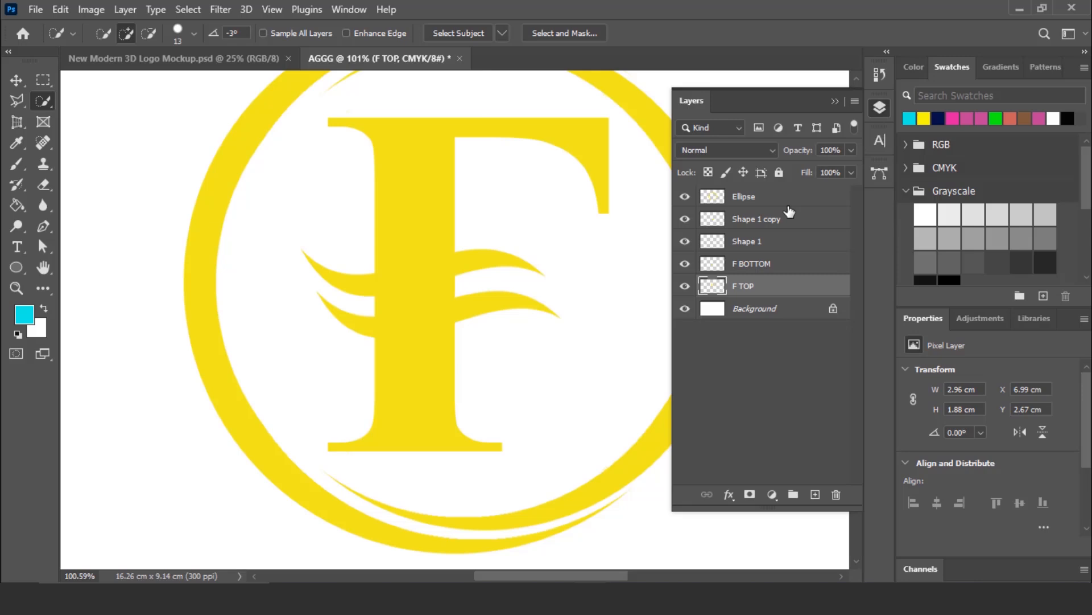
left_click(738, 243)
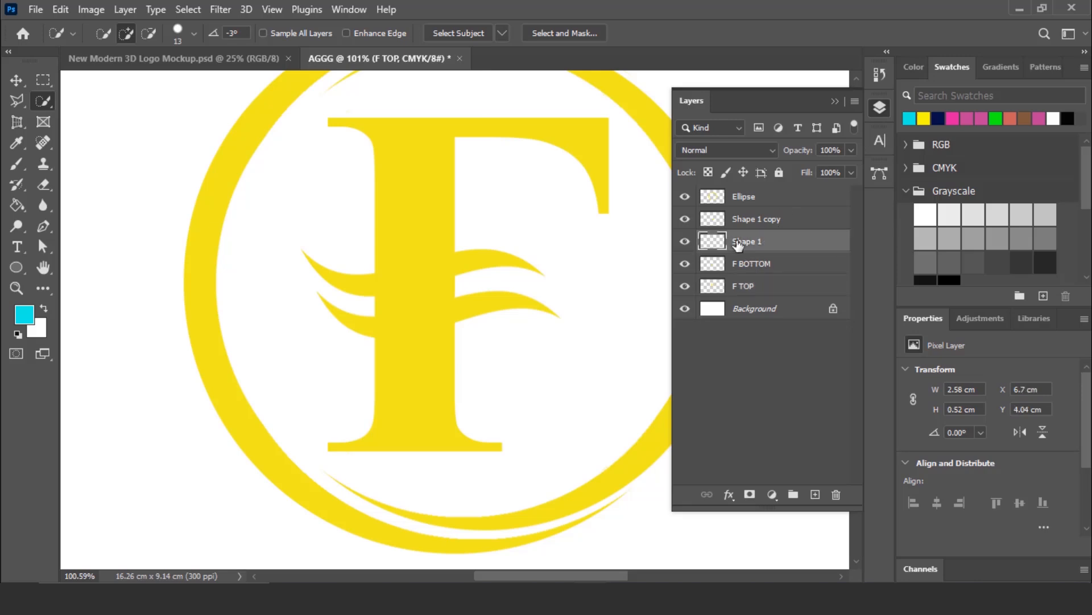
left_click(683, 243)
left_click(683, 243)
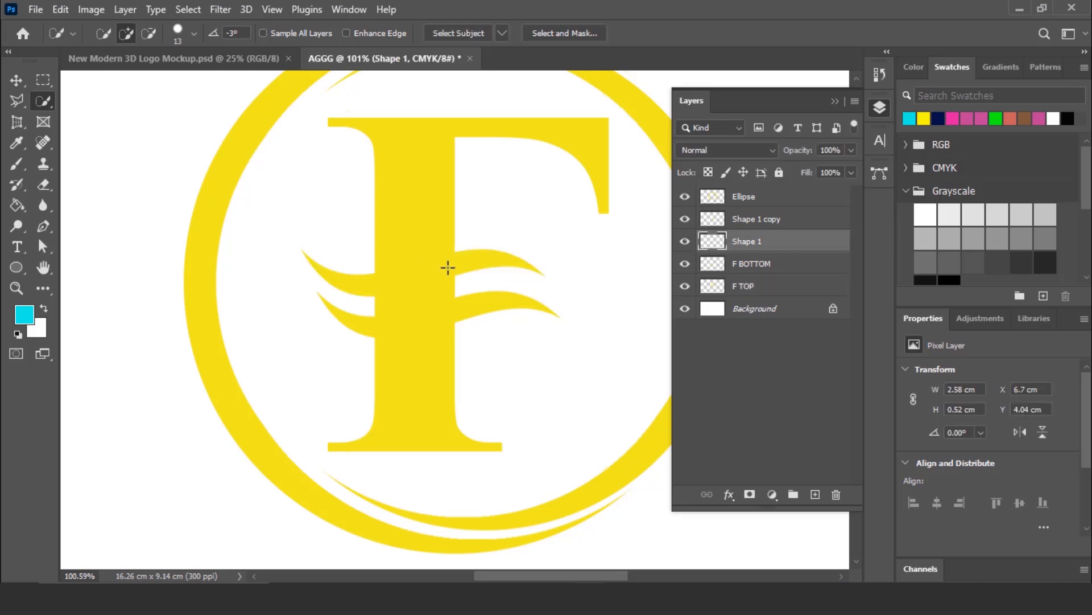
left_click(483, 260)
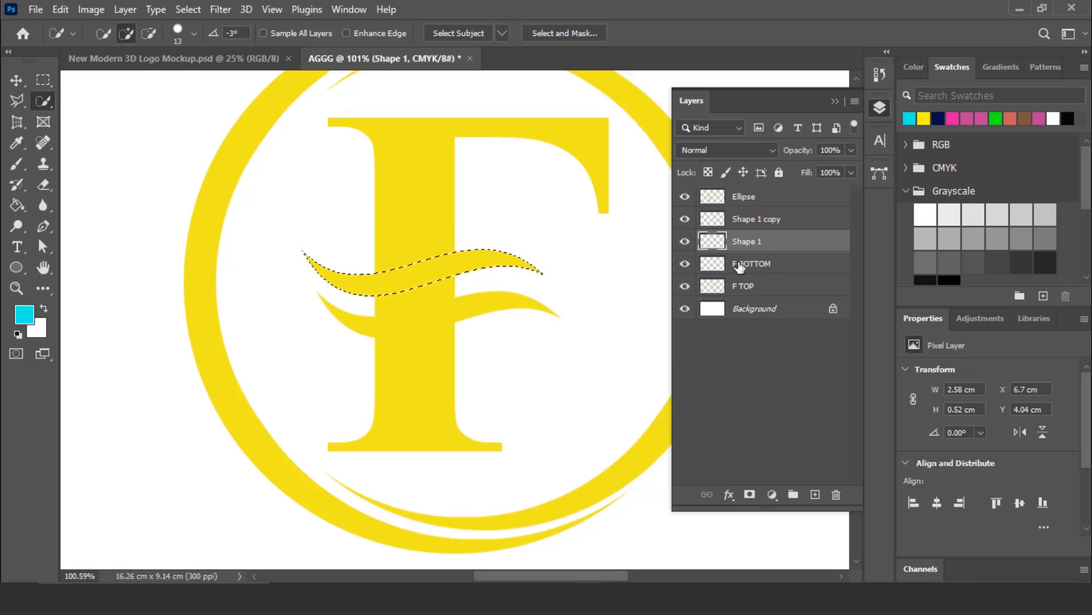
left_click(756, 288)
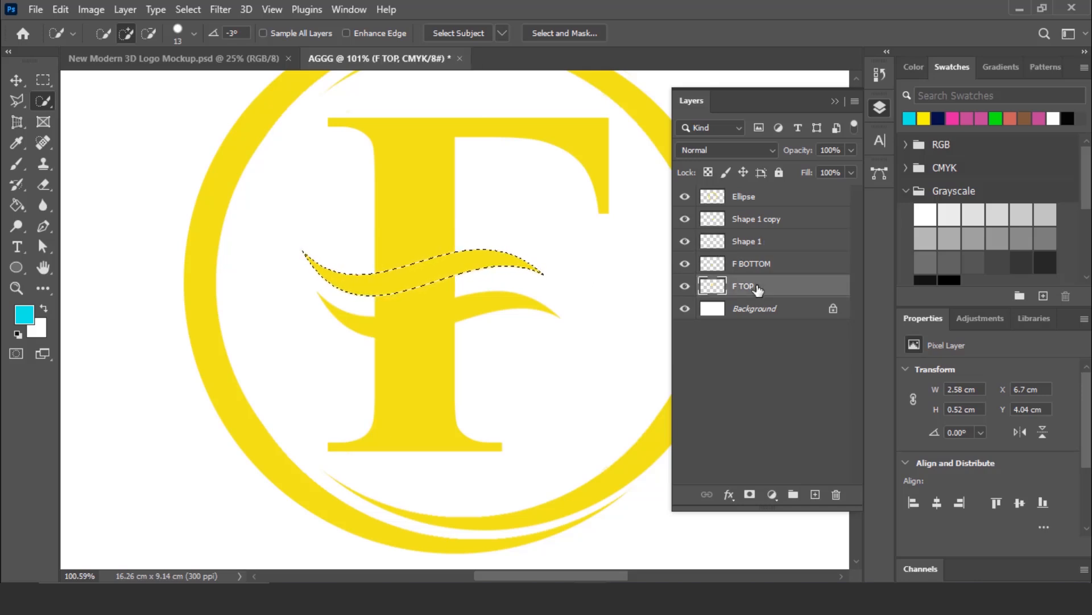
key("ctrl+d")
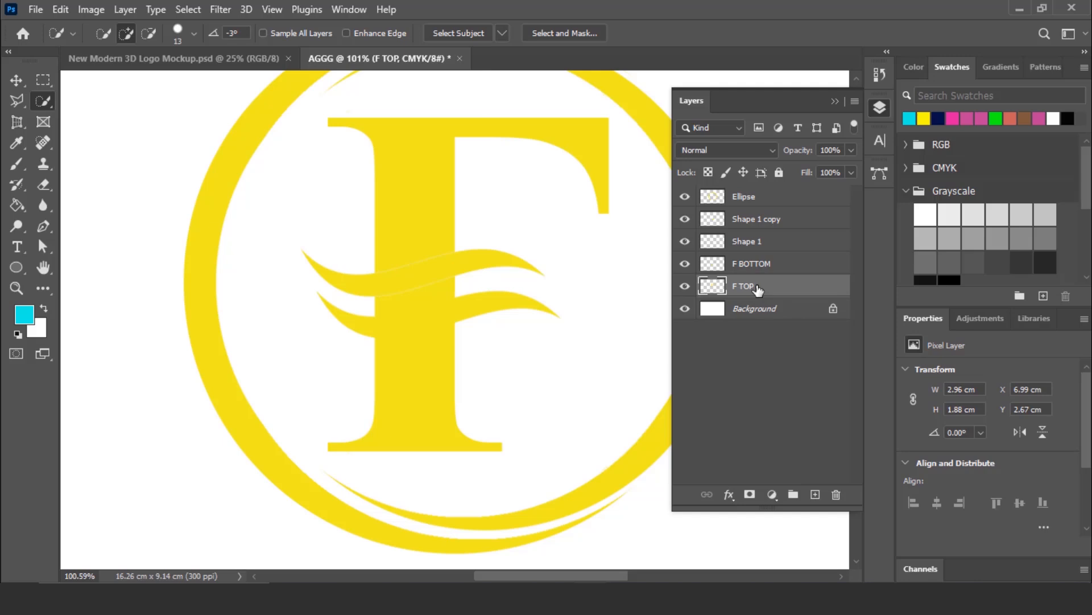
left_click(685, 242)
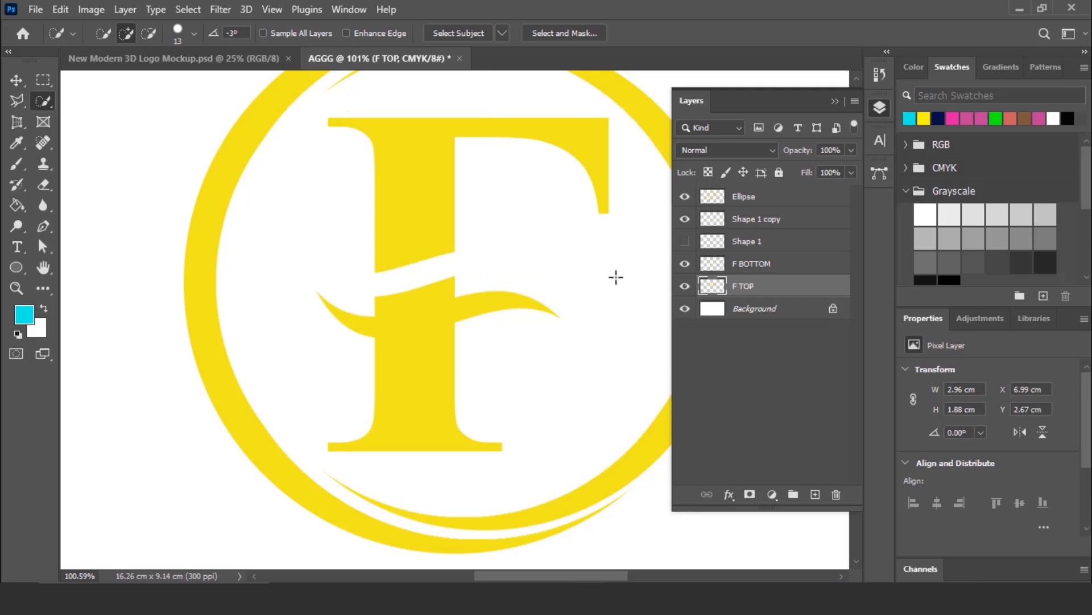
left_click(685, 243)
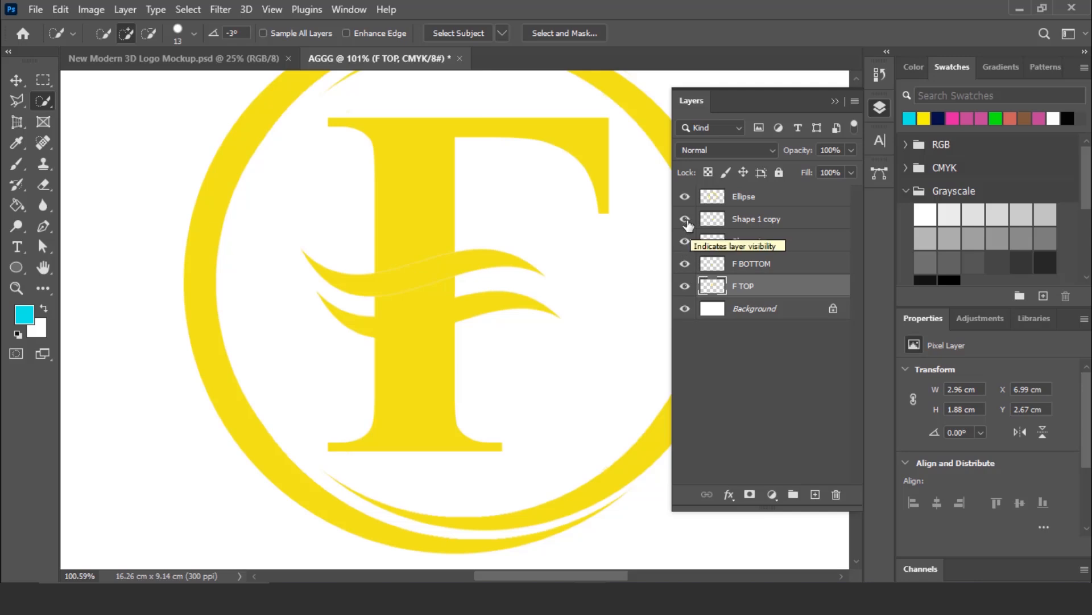
- Quick-select the lower wave on layer Shape 1 copy, delete that area from the F BOTTOM layer, and deselect
left_click(686, 220)
left_click(686, 221)
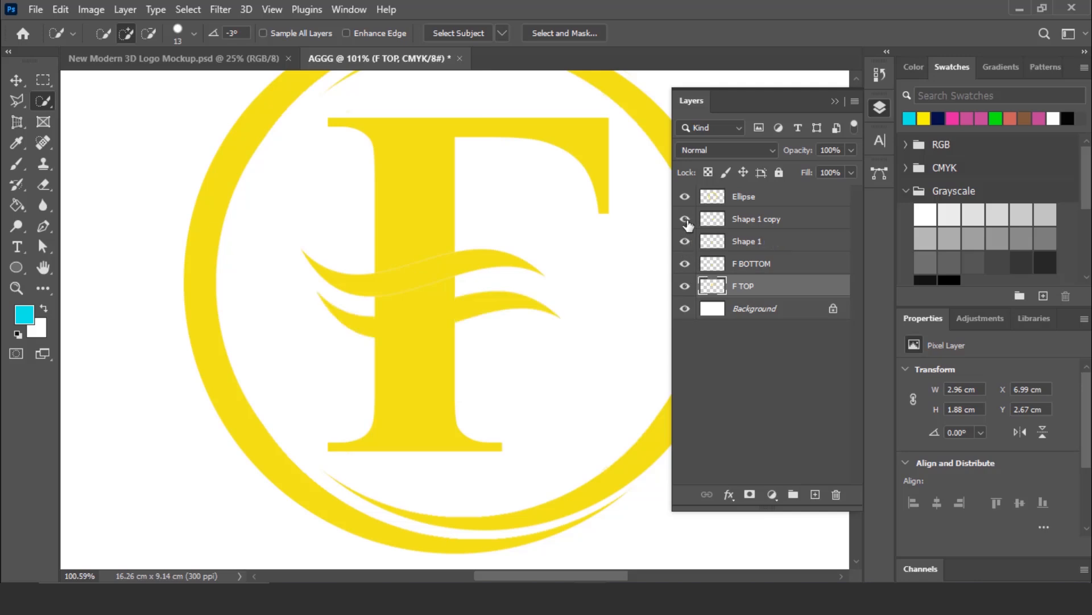
left_click(755, 224)
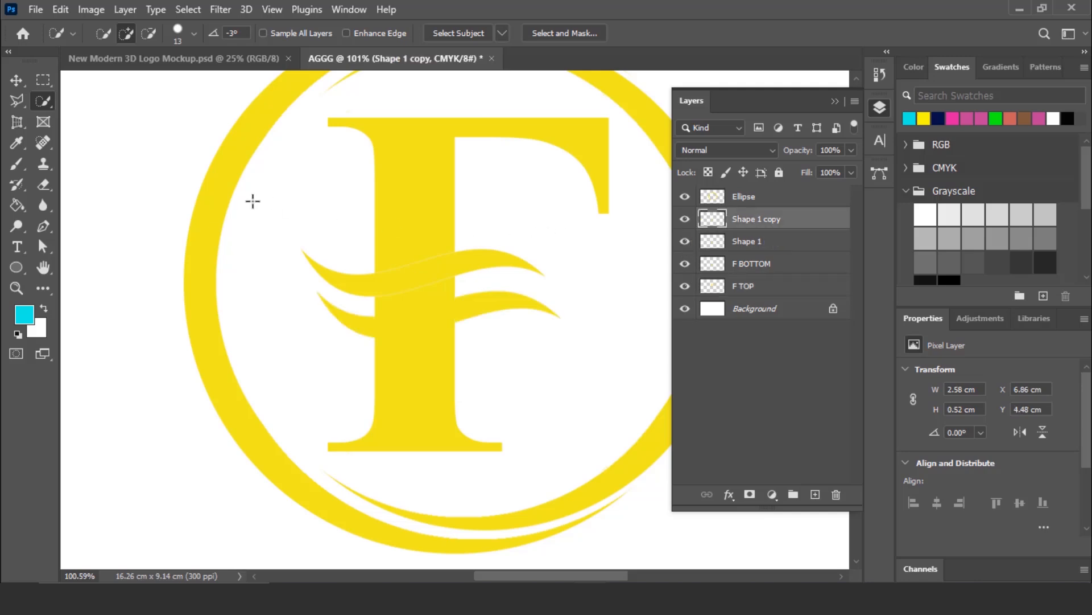
left_click(497, 302)
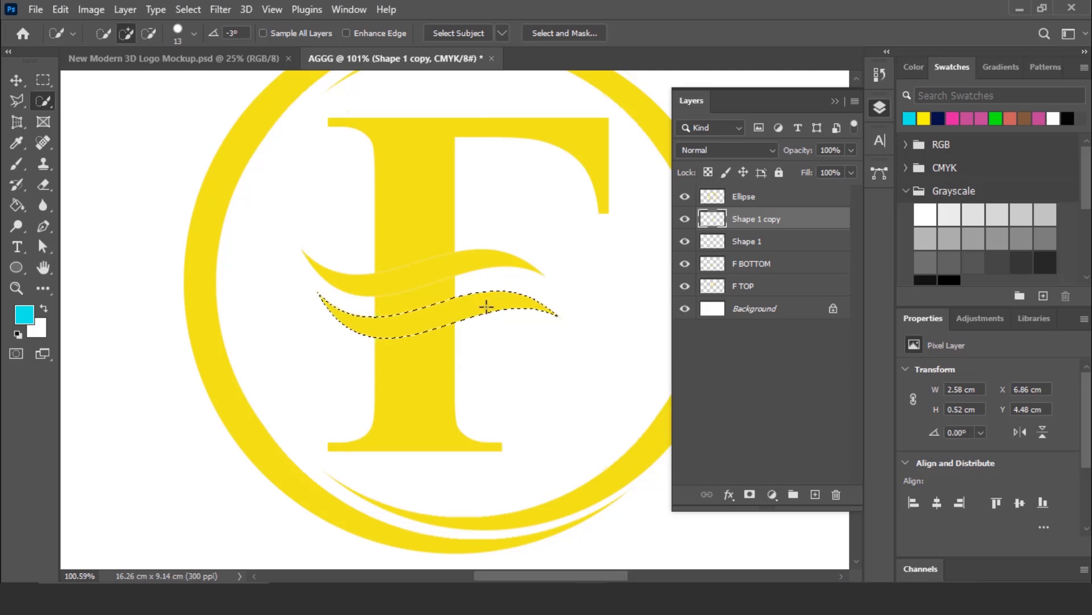
left_click(755, 264)
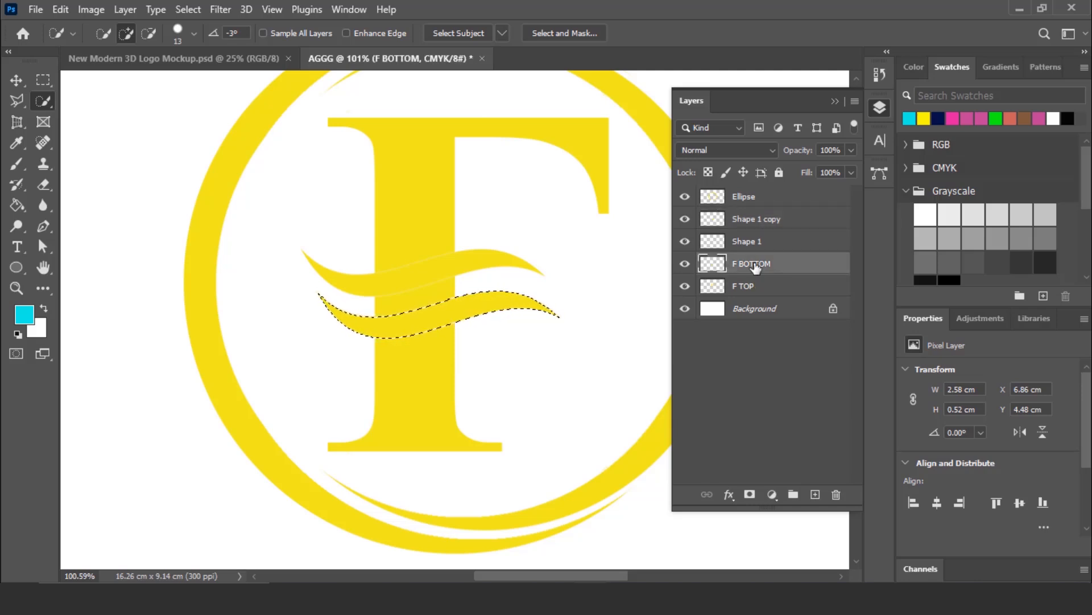
key("ctrl+d")
- Hide both wave layers, erase the leftover piece of the F's stem between the two cuts, and show the waves again
left_click(685, 219)
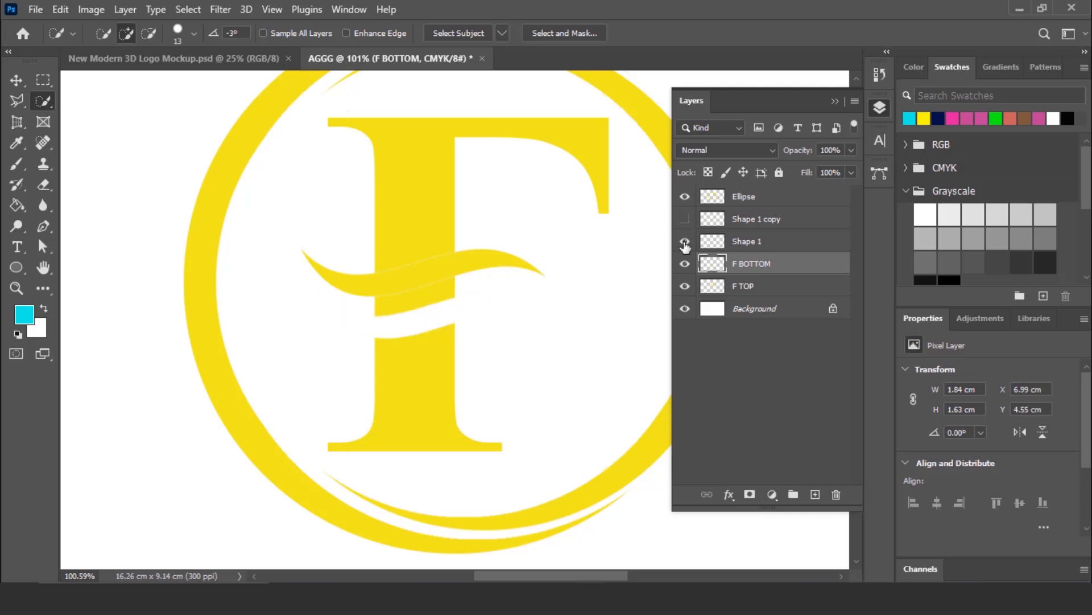
left_click(685, 243)
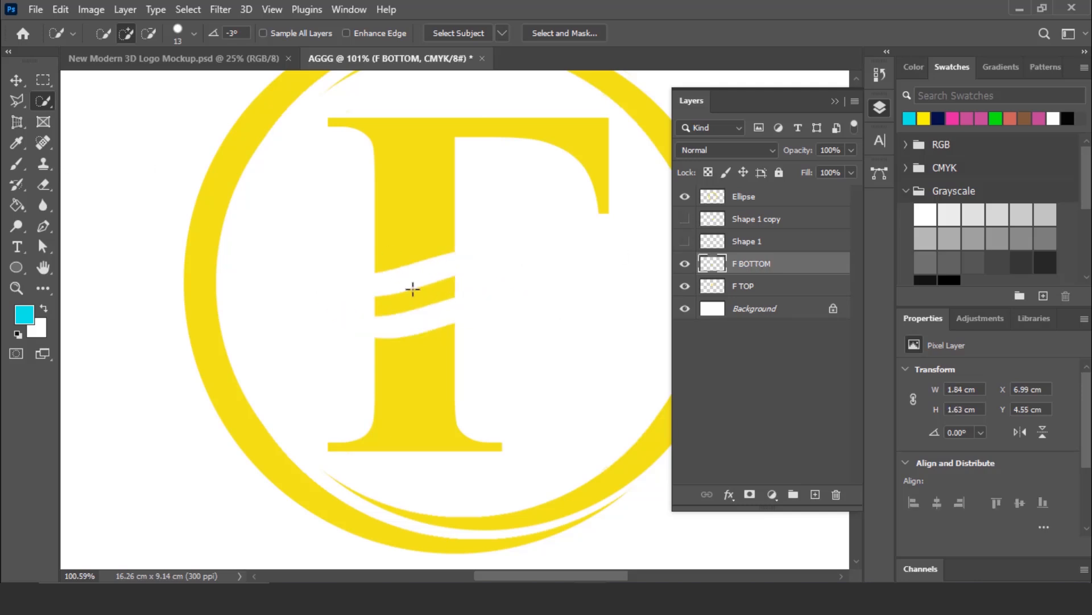
right_click(48, 186)
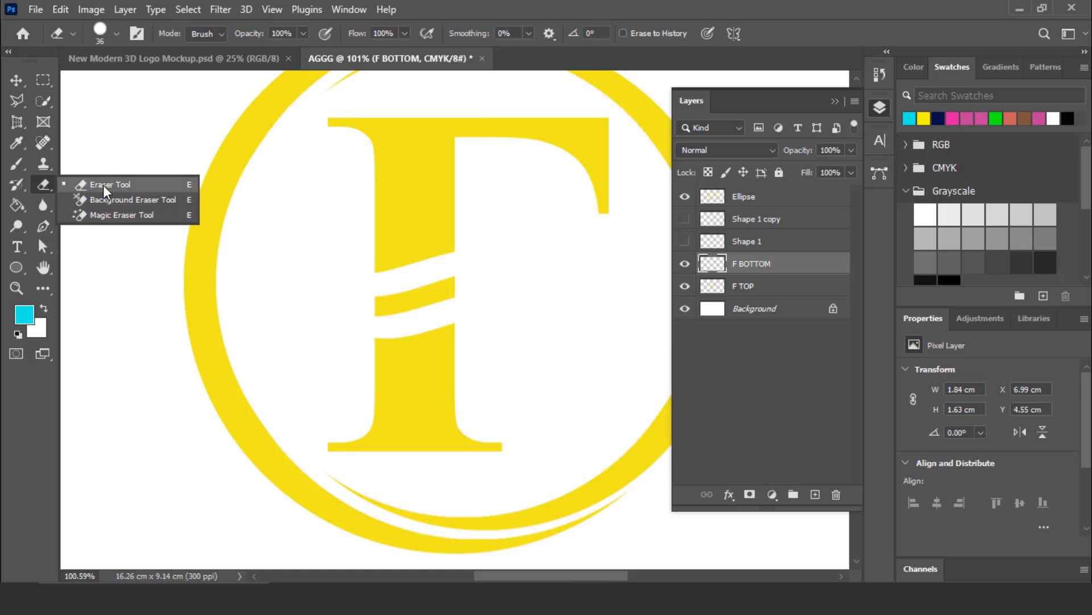
left_click(104, 182)
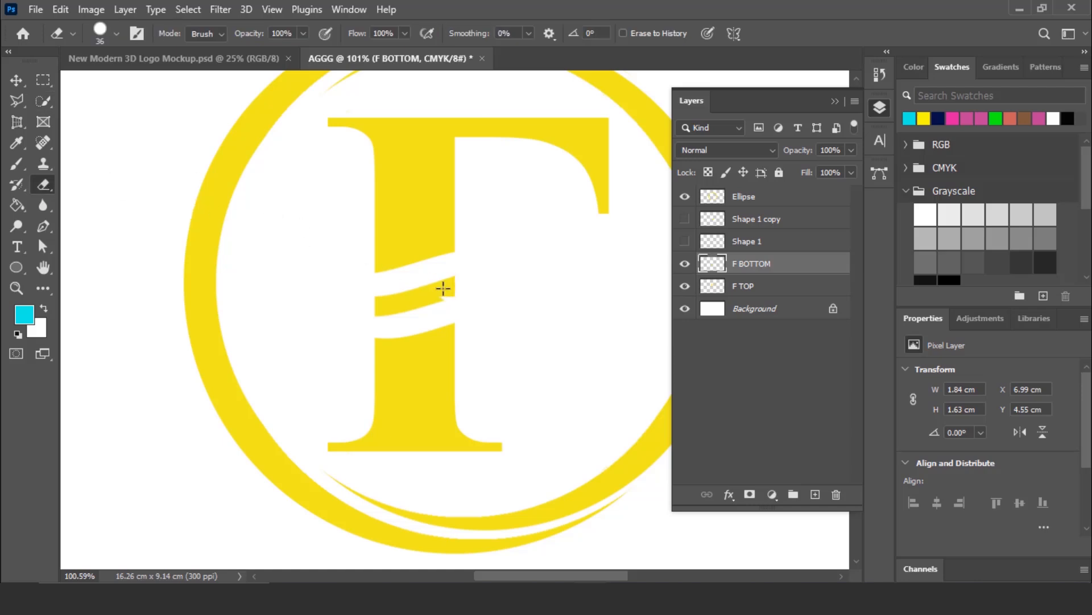
mouse_move(431, 306)
left_mouse_down()
mouse_move(362, 315)
mouse_move(600, 274)
mouse_move(419, 298)
left_mouse_up()
left_click(728, 293)
left_click(751, 263)
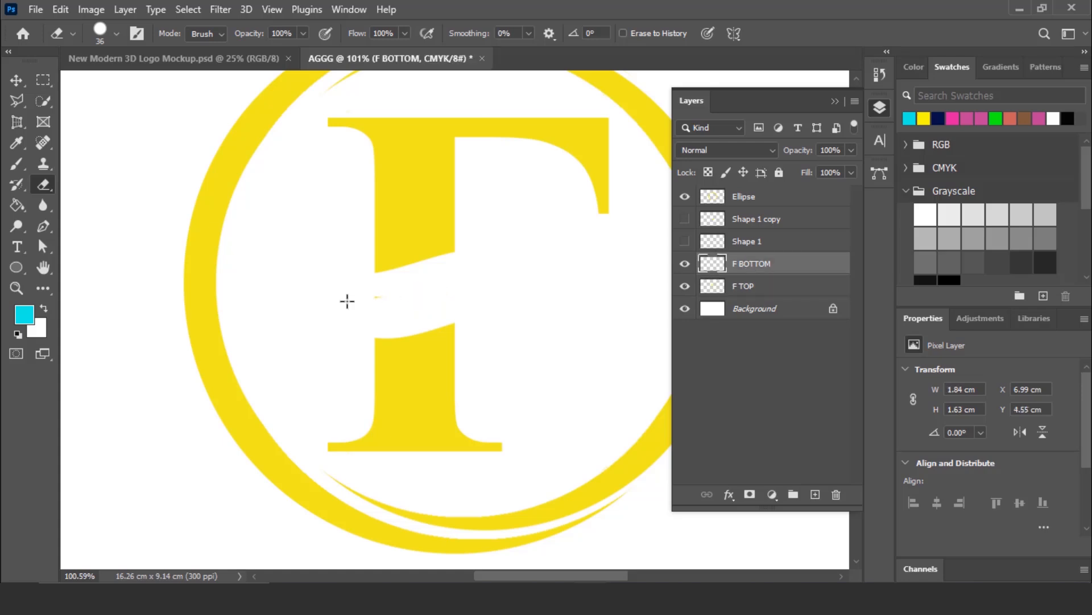
left_click_drag(348, 301, 465, 282)
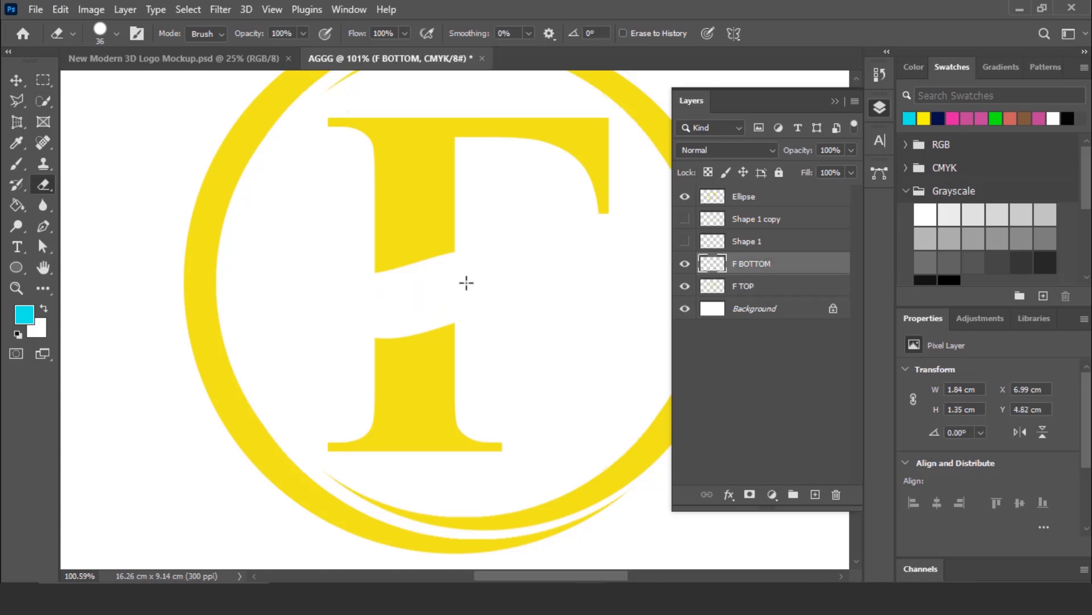
left_click(685, 242)
left_click(685, 219)
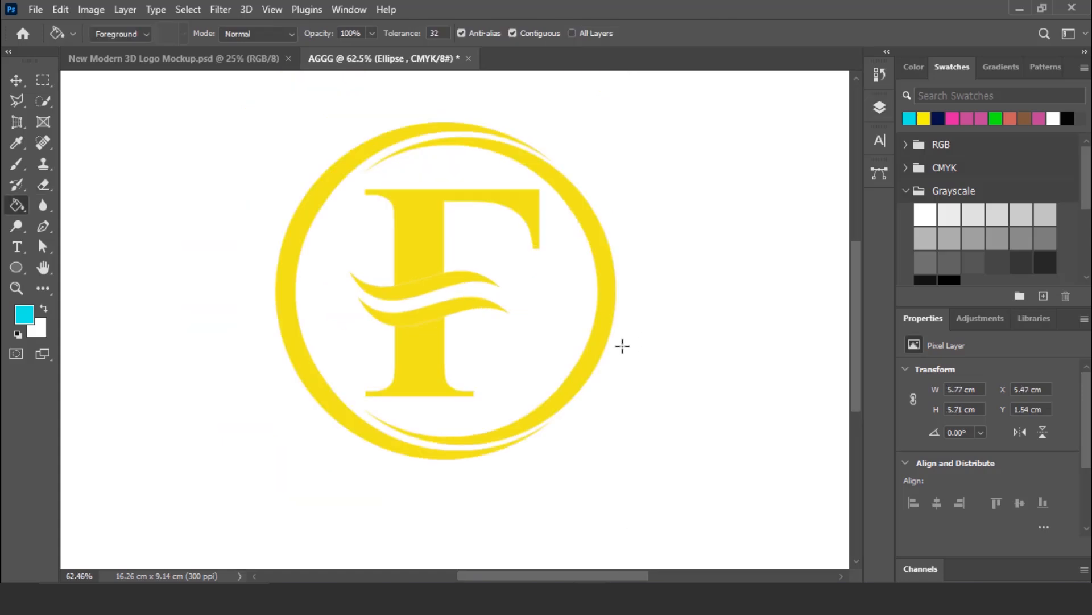
- Draw a yellow rectangle about 4.8 × 0.67 cm across the ring's lower right side and rasterize its layer
left_click(16, 266)
right_click(16, 266)
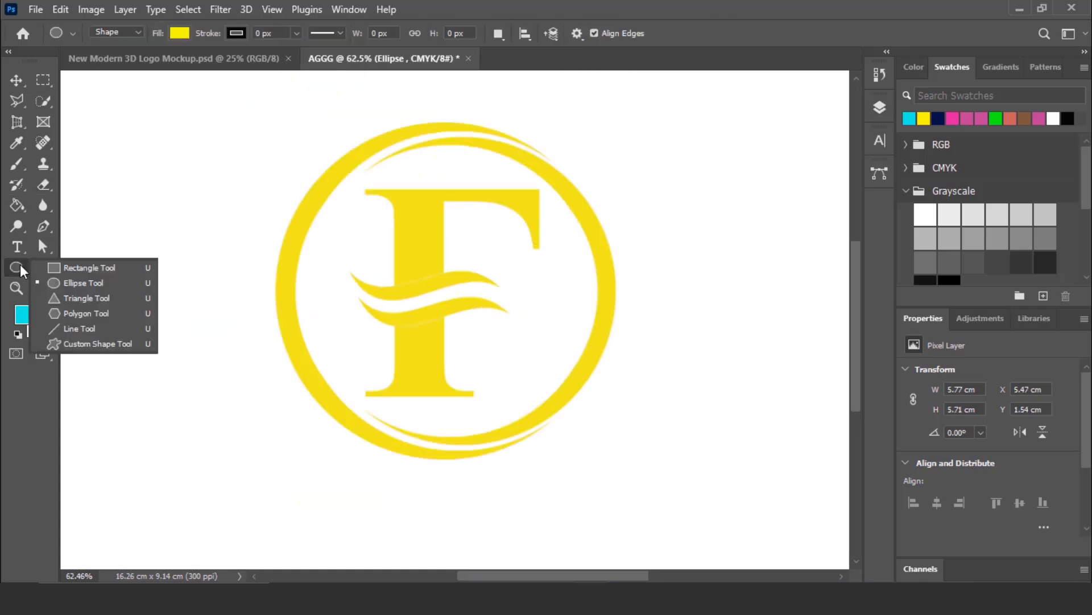
left_click(91, 270)
left_click_drag(461, 336, 744, 376)
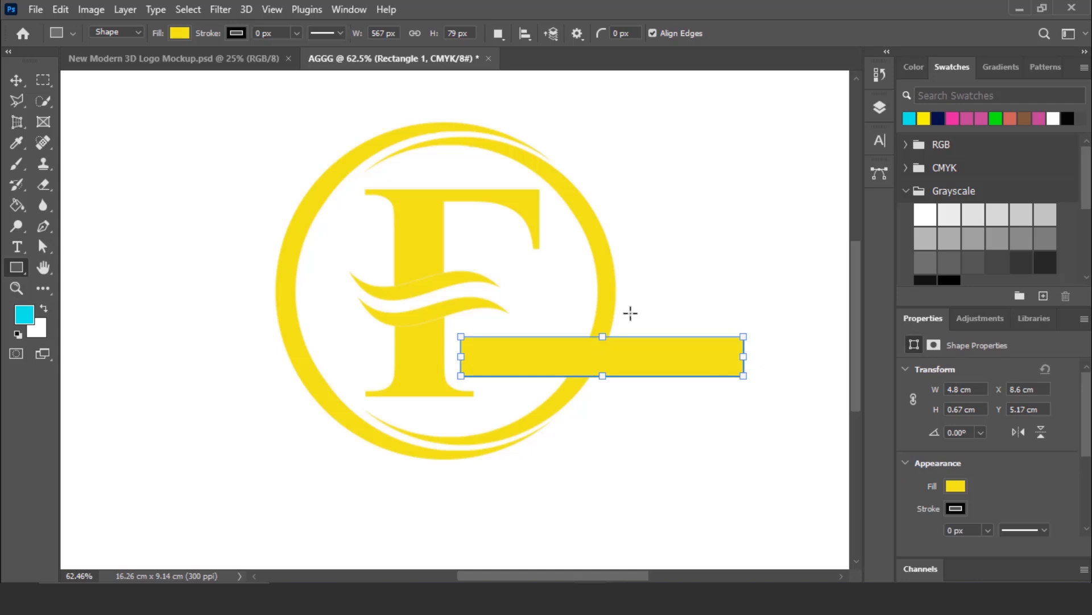
left_click(879, 106)
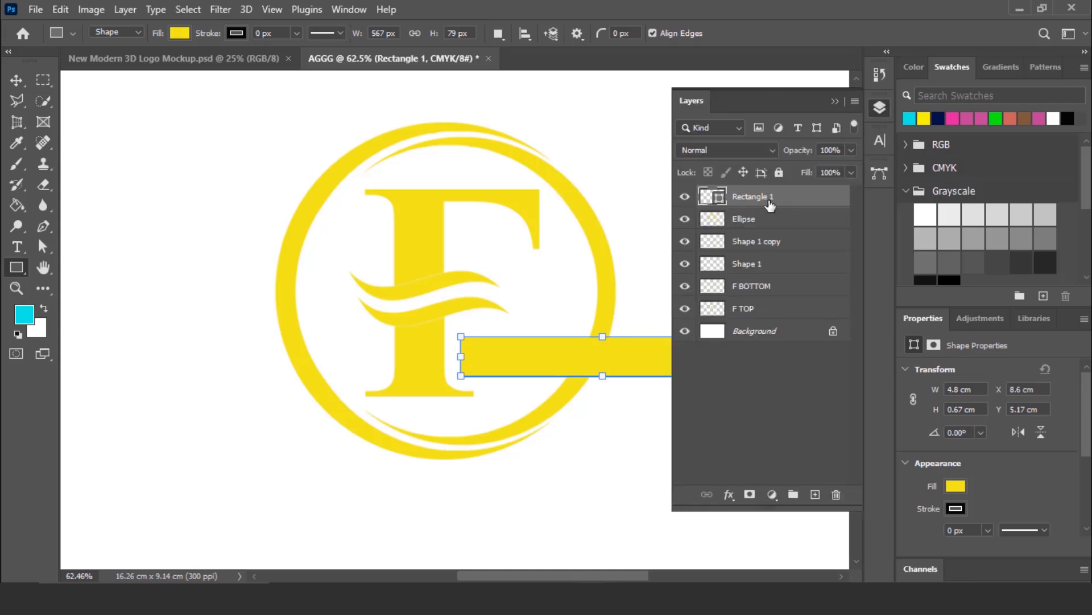
right_click(769, 197)
left_click(810, 261)
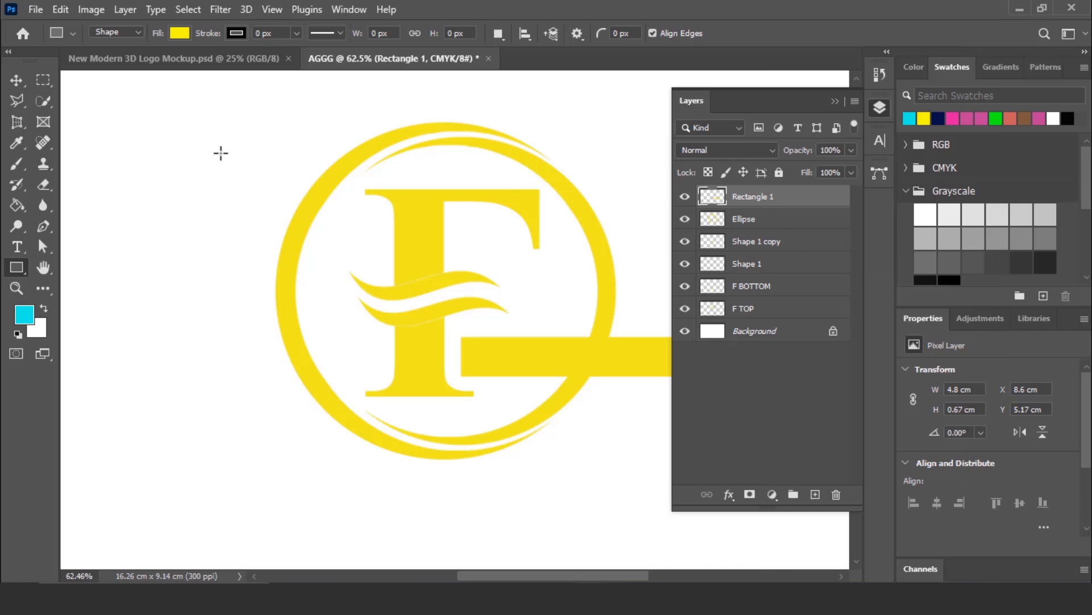
- Select the rectangle's area, cut it out of the Ellipse layer, deselect, and delete the Rectangle 1 layer
left_click(42, 104)
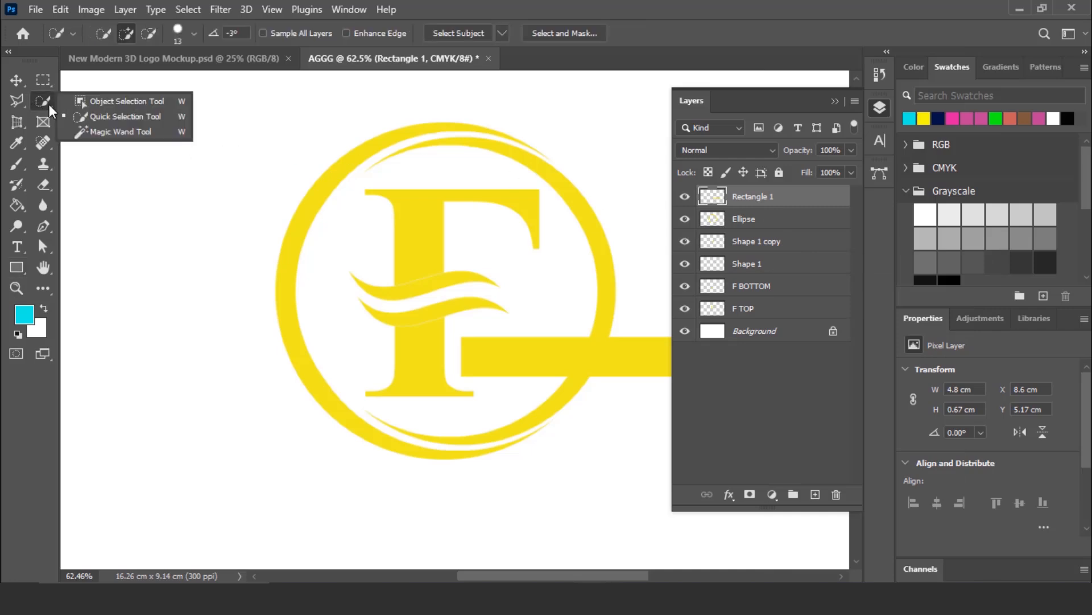
left_click(108, 112)
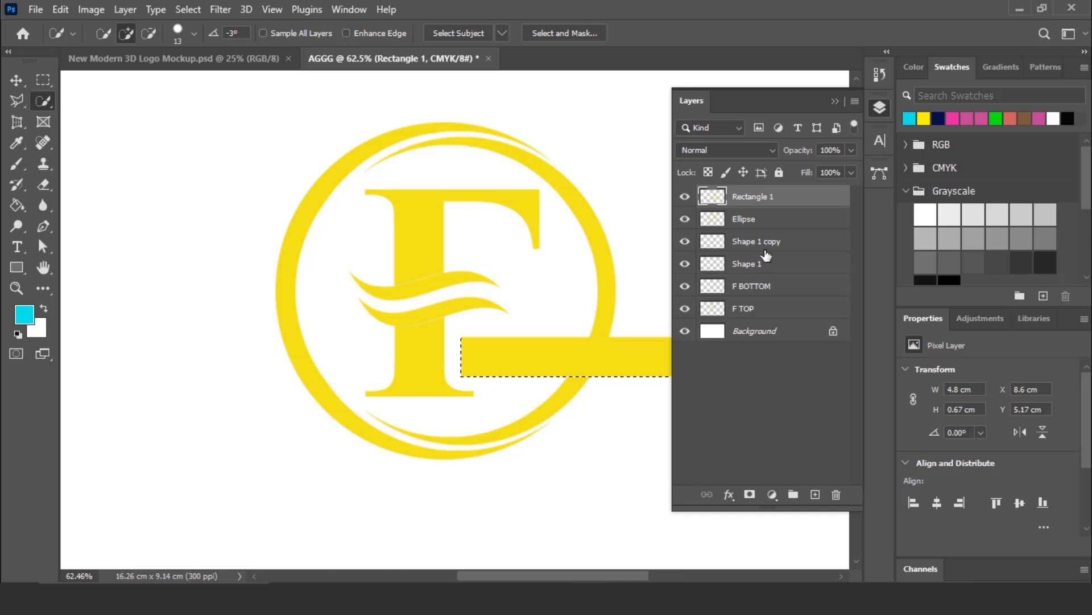
left_click(767, 228)
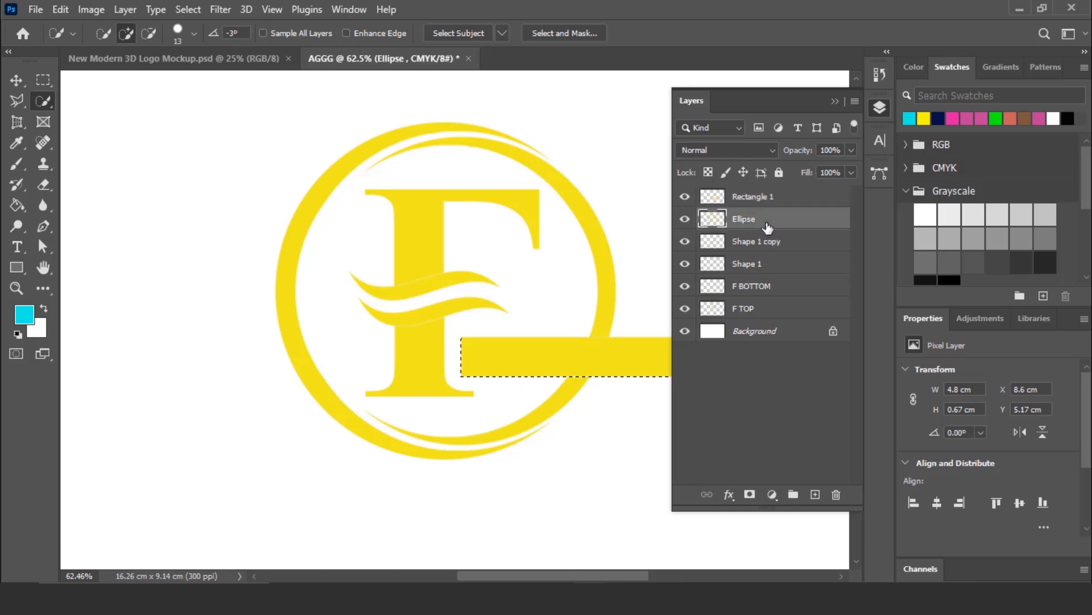
key("ctrl+d")
left_click(772, 200)
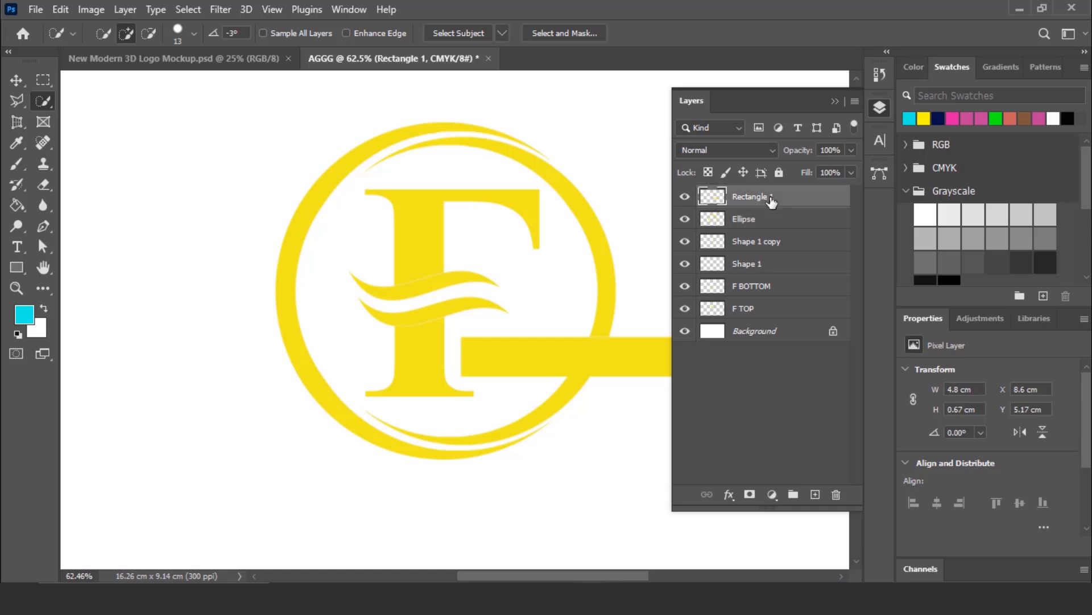
left_click_drag(780, 214, 834, 493)
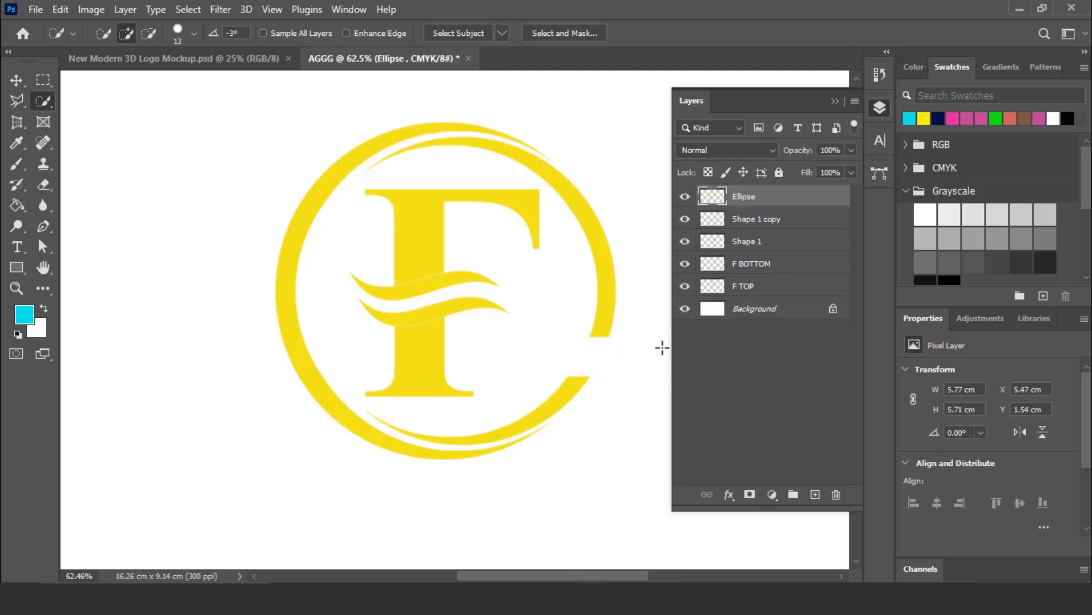
left_click(885, 113)
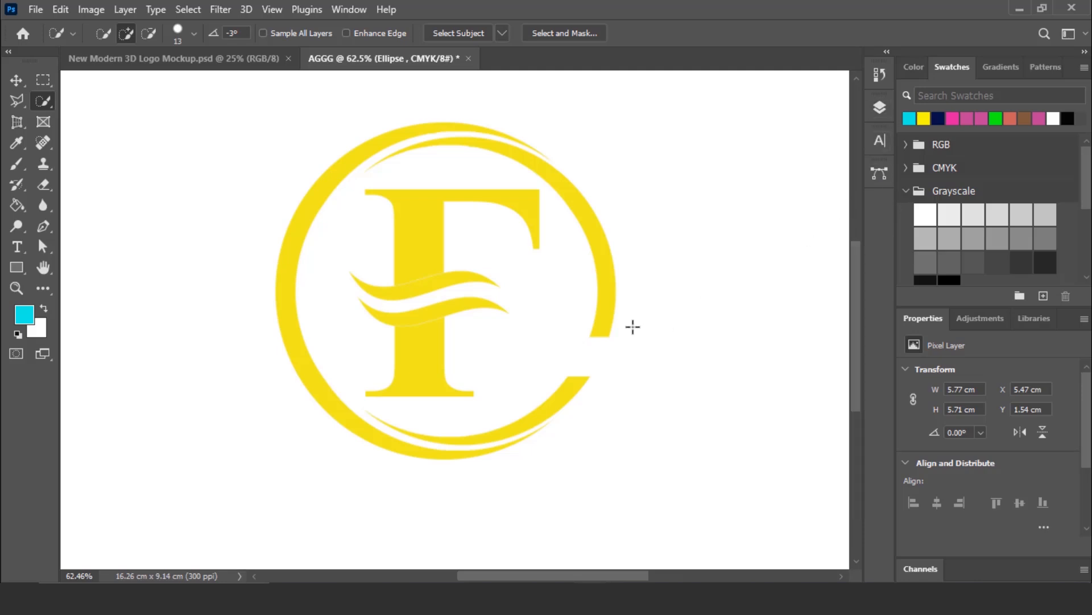
- Start a text line at the gap in the ring, in Times New Roman Bold at 18 pt with a bright pink colour
left_click(17, 246)
left_click(69, 247)
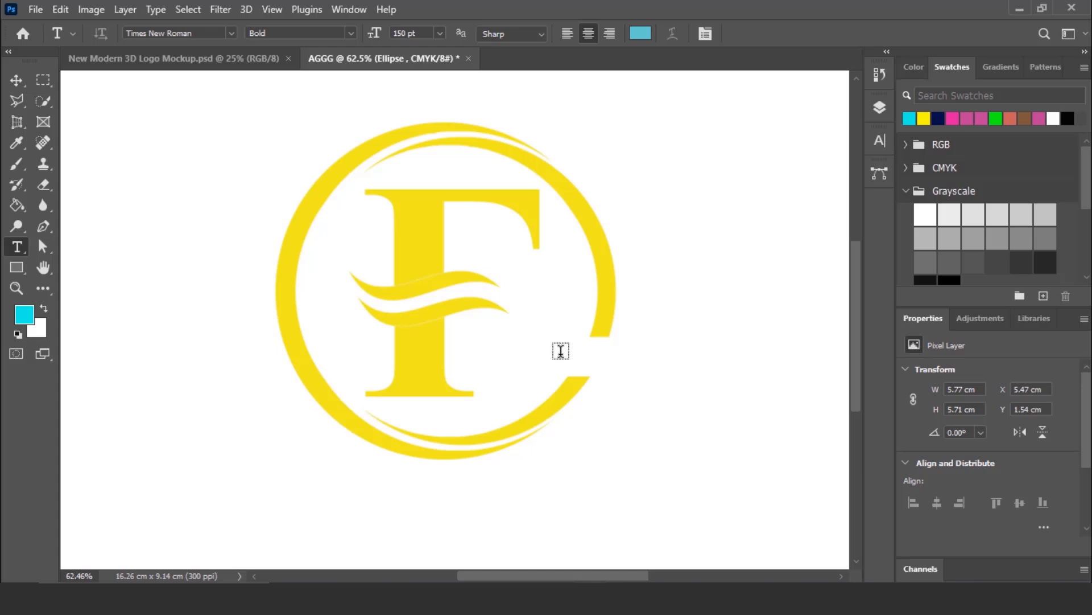
left_click(646, 376)
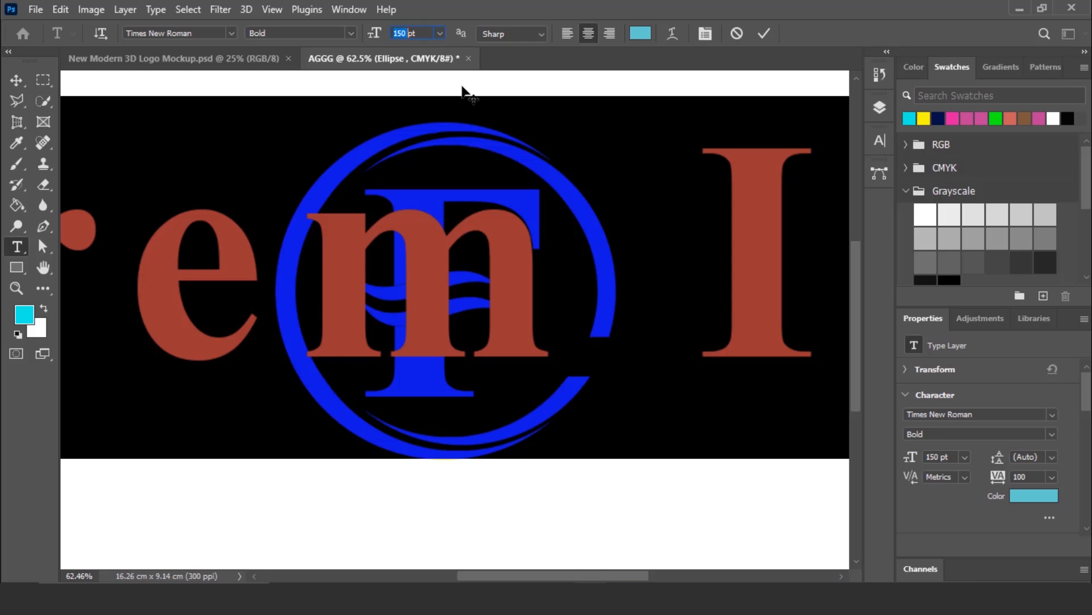
left_click(640, 33)
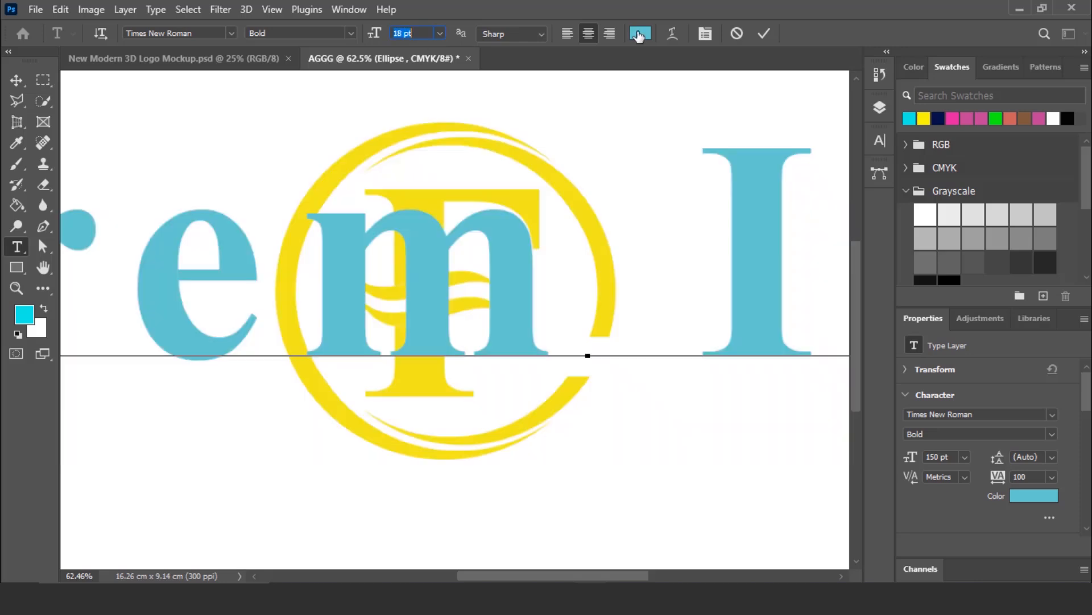
left_click(893, 327)
left_click(861, 321)
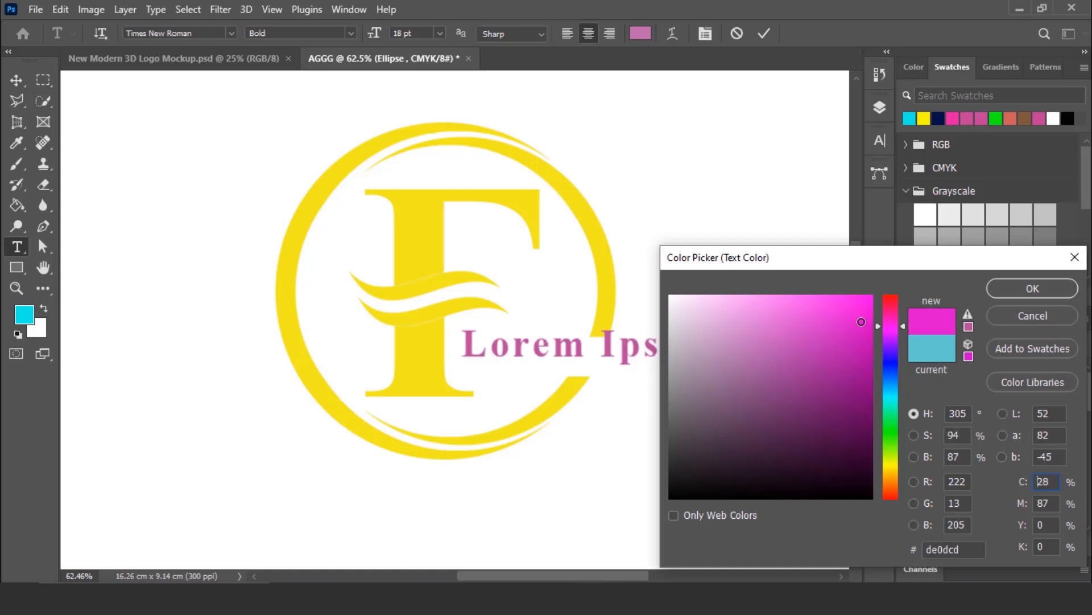
left_click(868, 305)
mouse_move(868, 305)
left_mouse_down()
mouse_move(864, 346)
mouse_move(900, 317)
left_mouse_up()
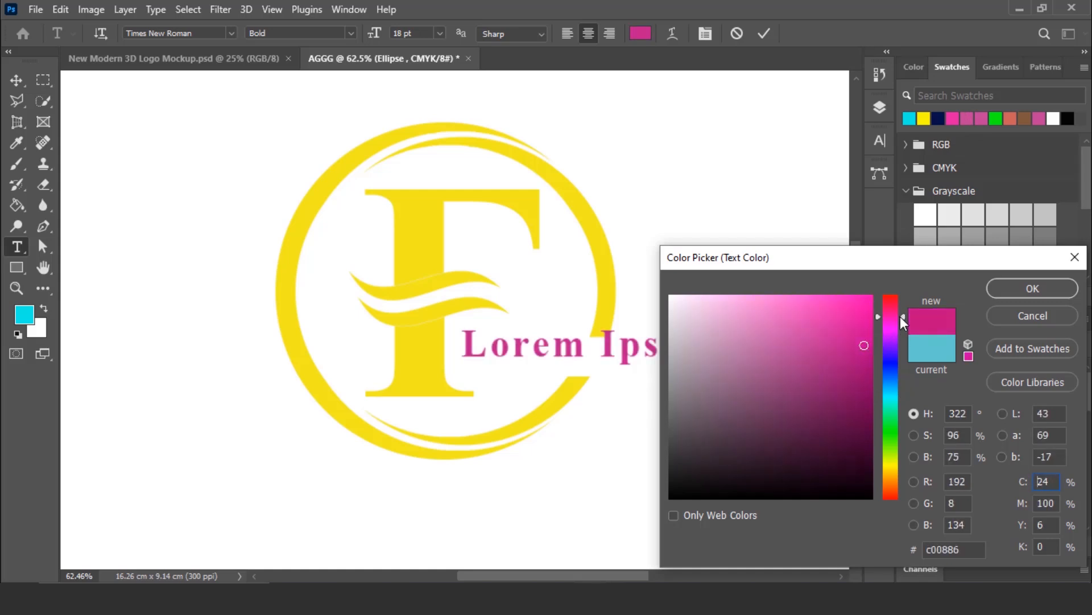
left_click(868, 322)
left_click(1034, 289)
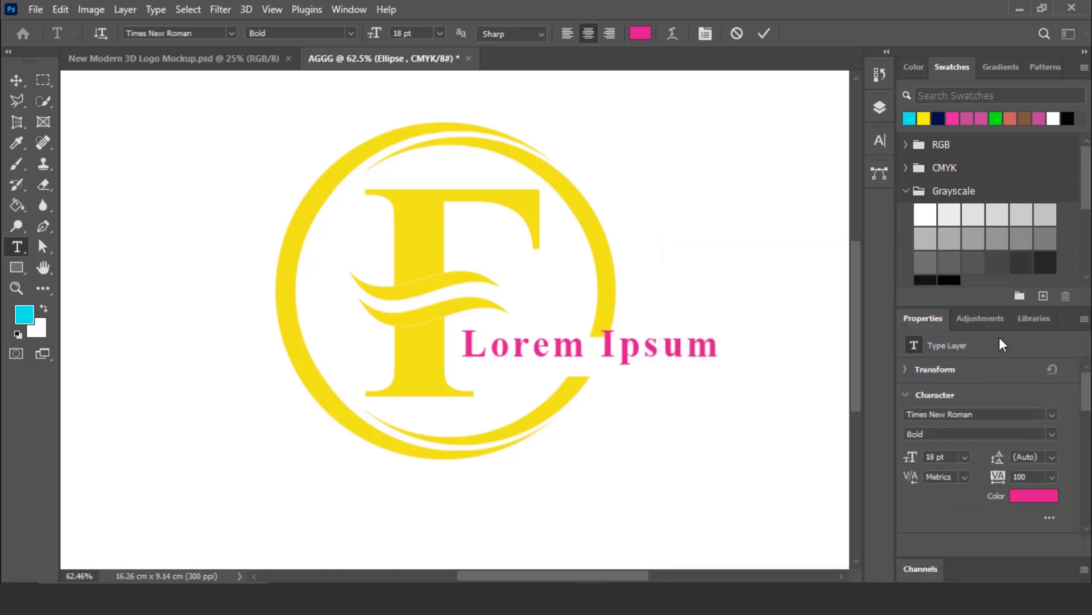
- Enter LOGO BARADHAA as the text and commit it
type("LOGO")
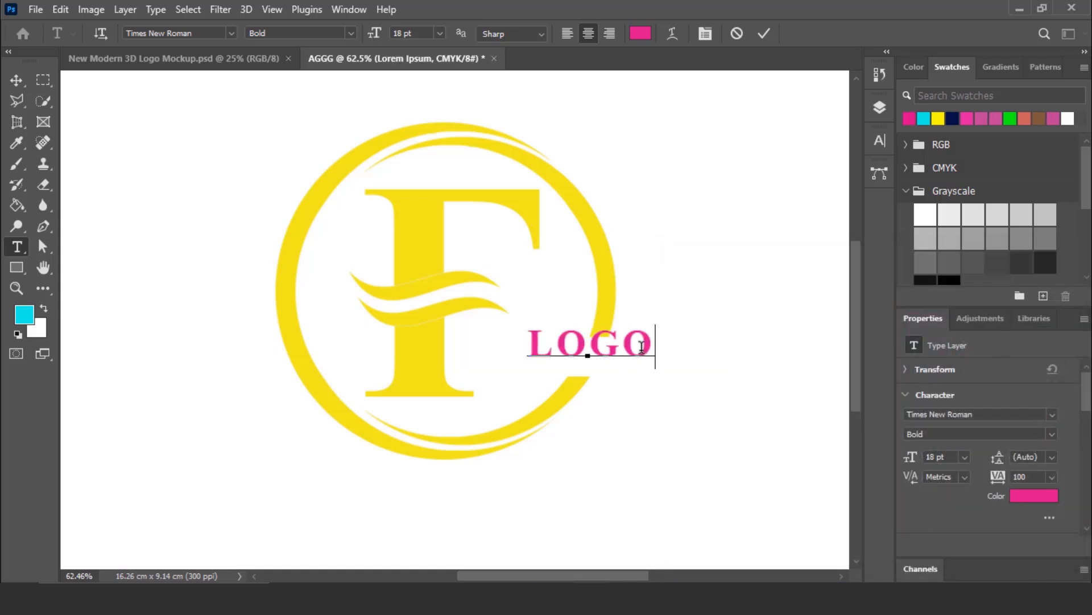
type(" BARADHAA")
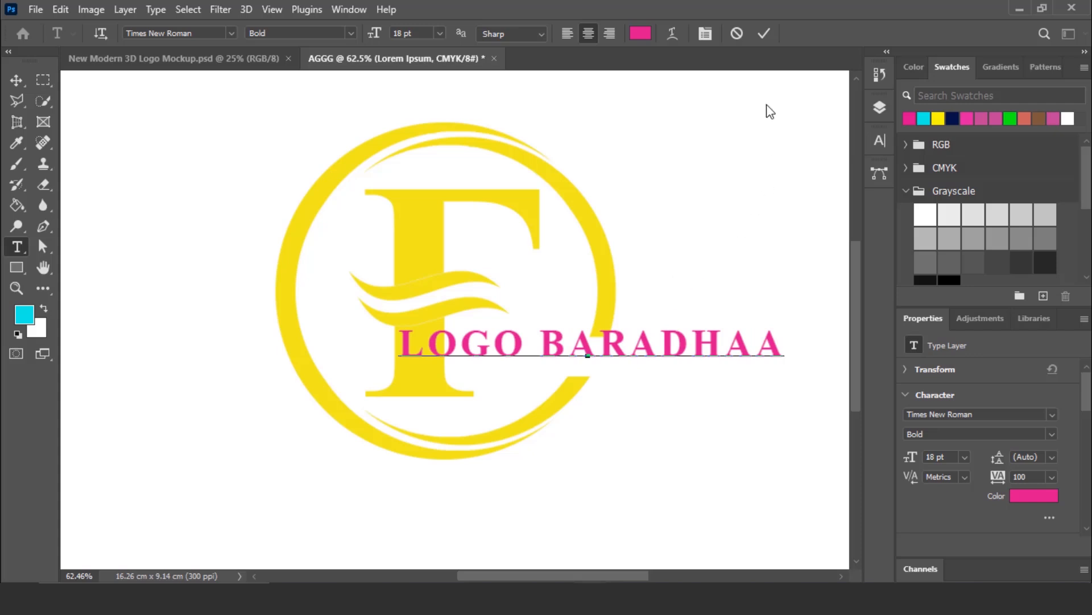
left_click(764, 29)
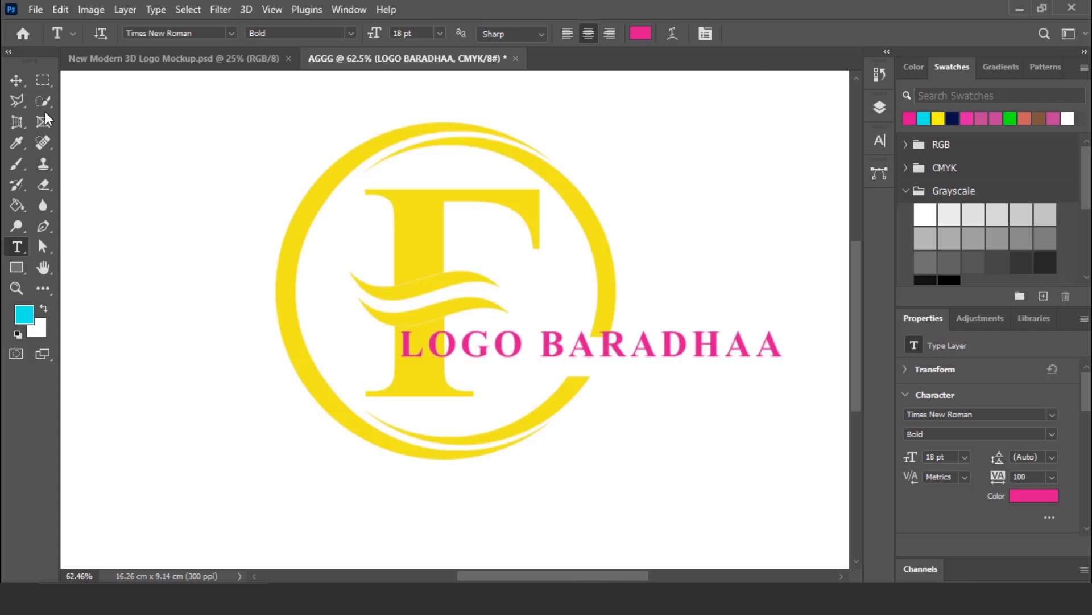
- Move the LOGO BARADHAA text into the ring's gap and stretch its height to fill the gap
left_click(16, 80)
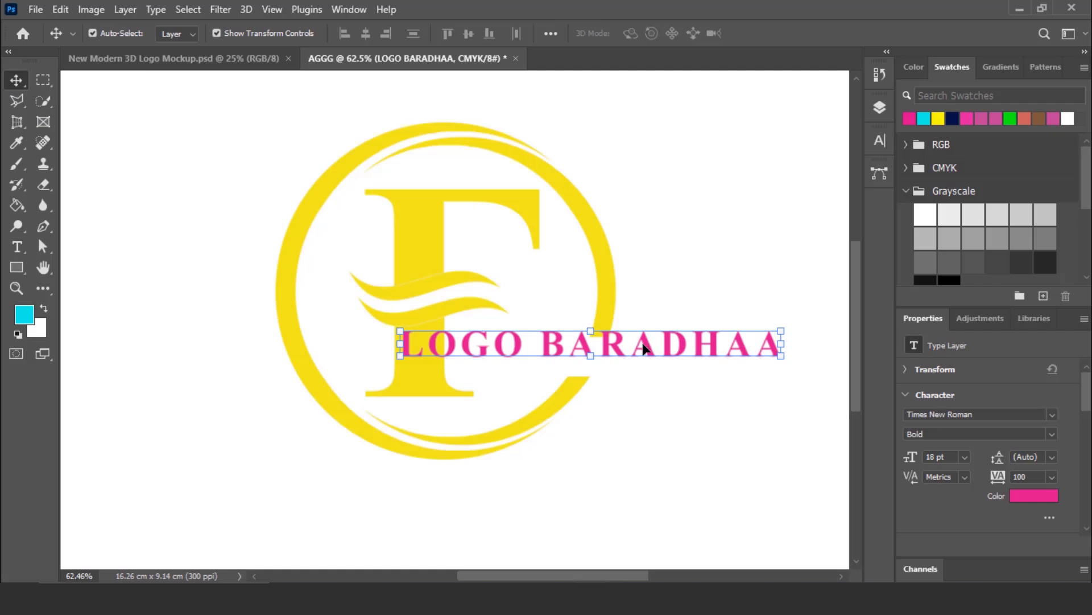
left_click_drag(615, 350, 664, 355)
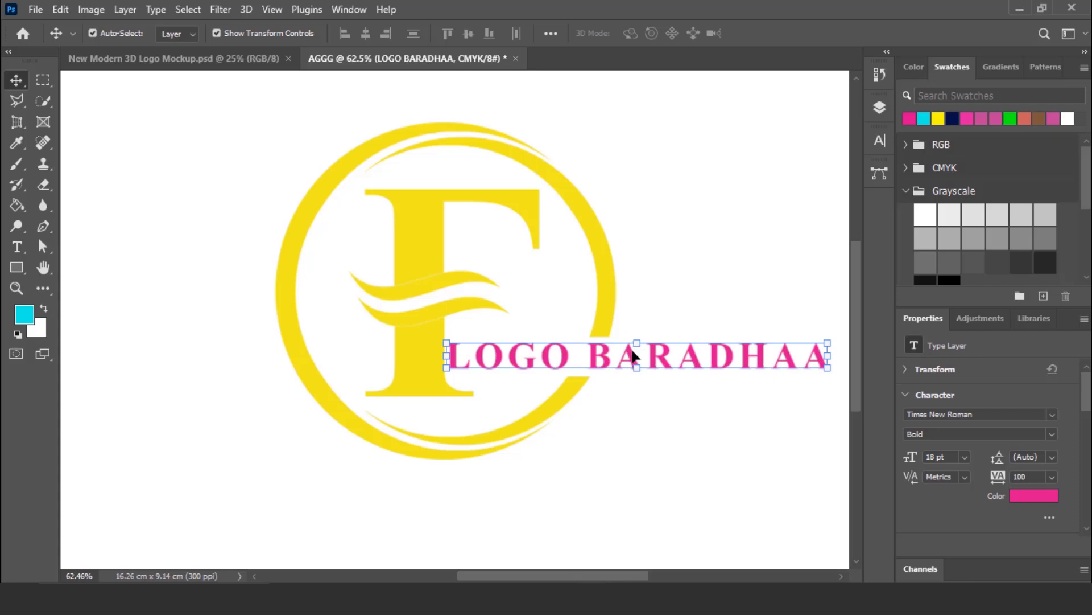
mouse_move(637, 342)
left_mouse_down()
mouse_move(637, 325)
mouse_move(634, 359)
left_mouse_up()
left_click(793, 33)
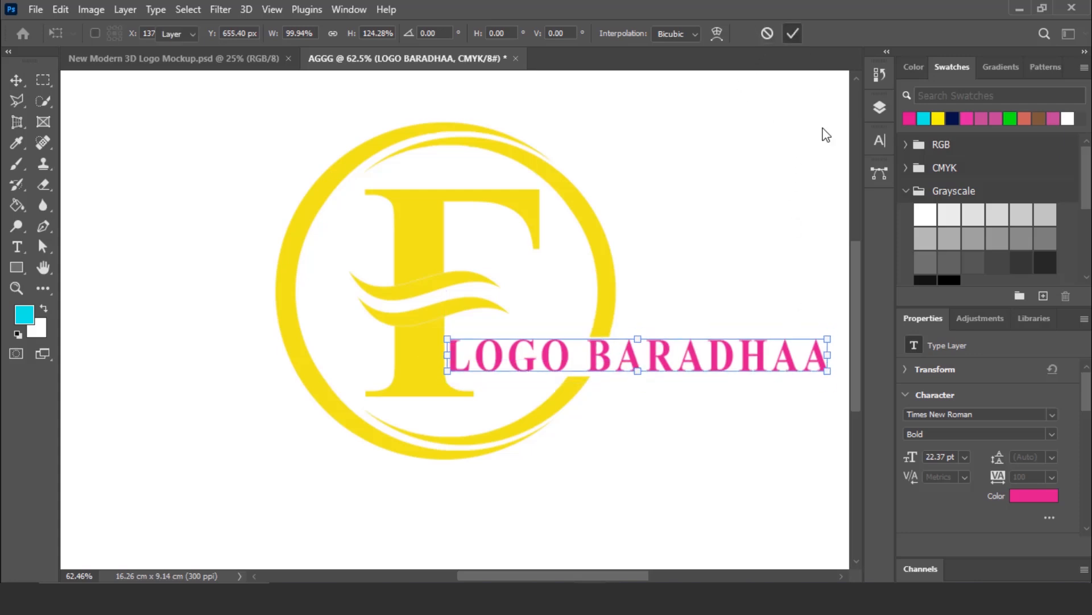
- Set the tracking of the whole LOGO BARADHAA text to -80
double_click(693, 360)
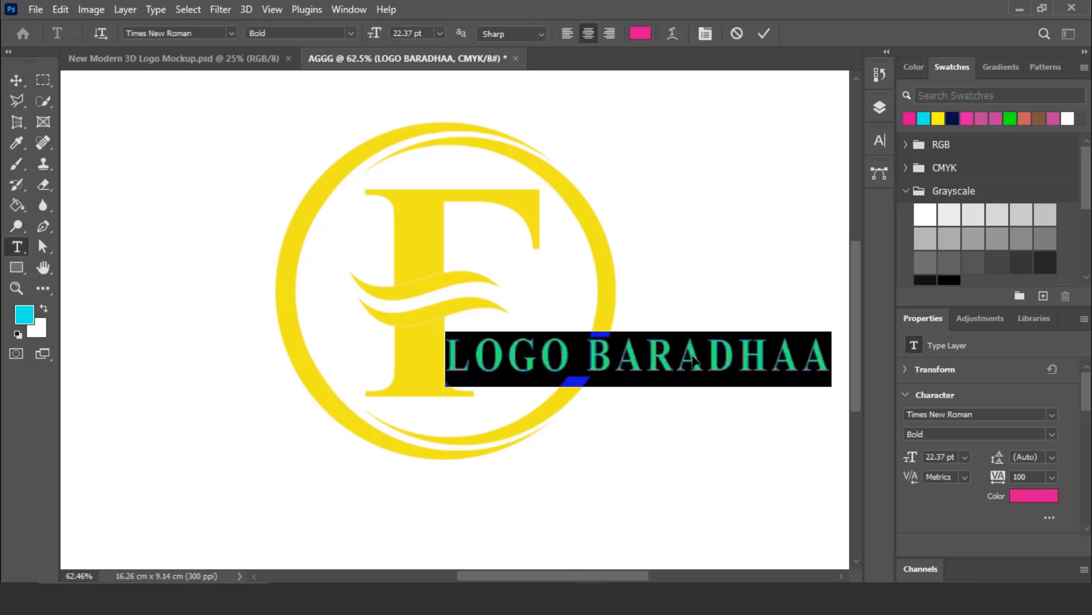
left_click(880, 141)
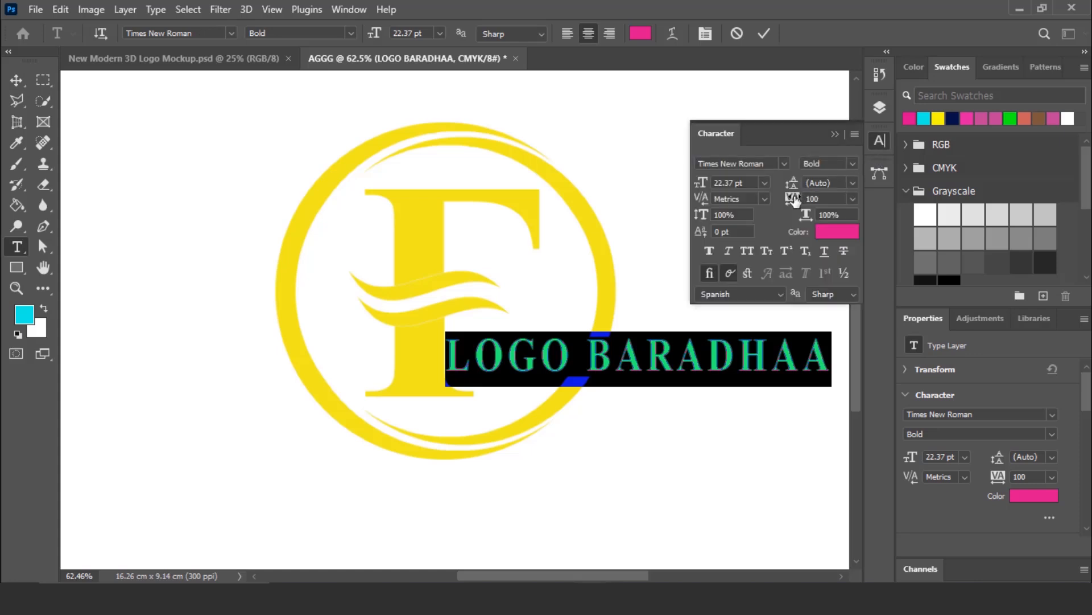
left_click_drag(794, 199, 788, 199)
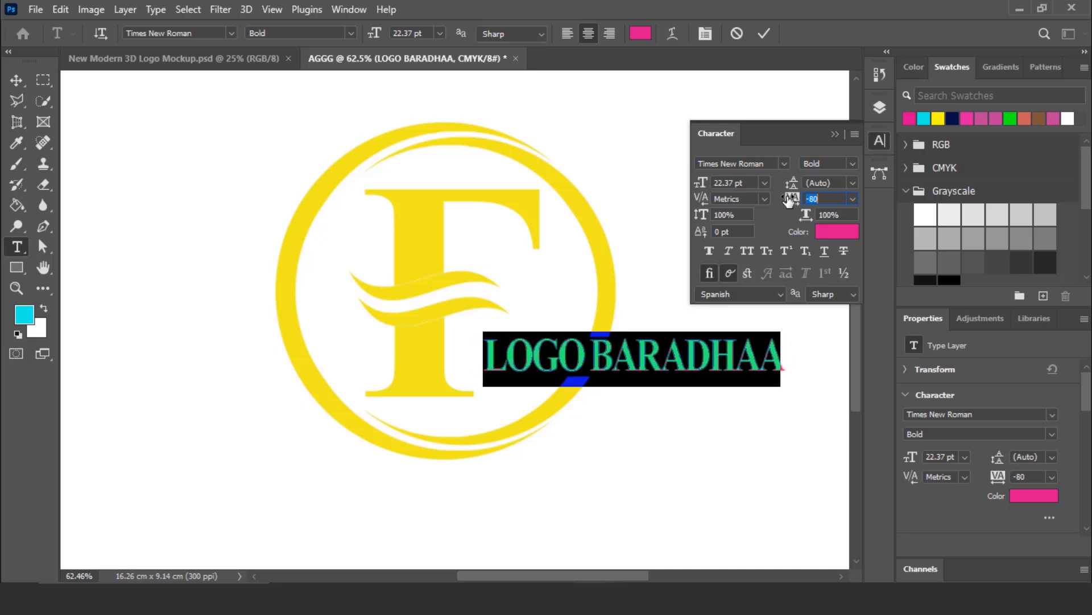
left_click(883, 143)
left_click(763, 33)
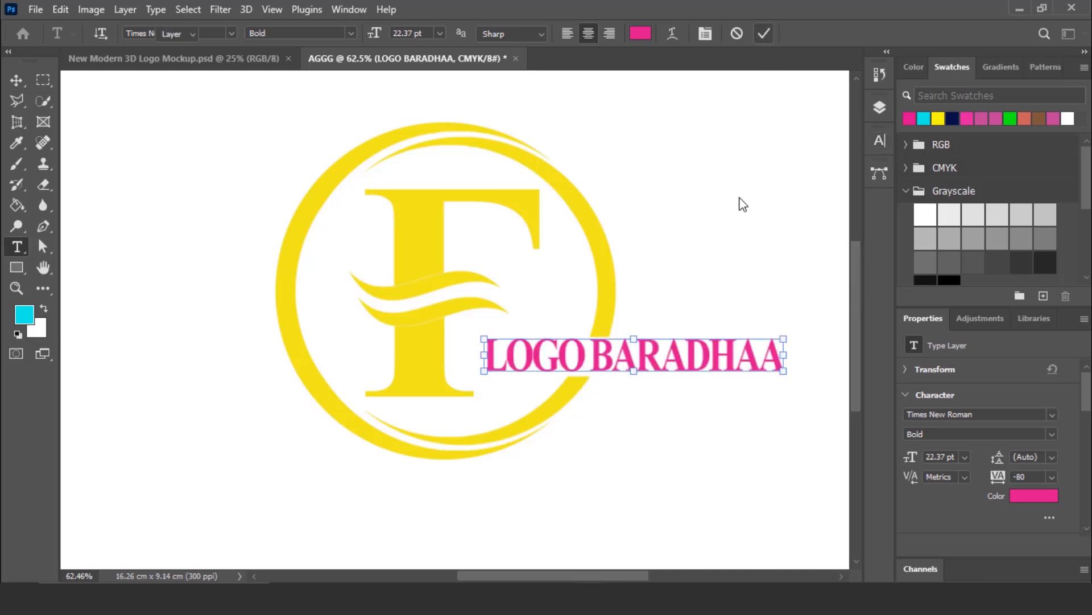
- Shift the LOGO BARADHAA text left until it starts beside the F's stem, and deselect it
key("v")
key("Left")
key("Left")
key("Left")
key("Left")
key("Left")
key("Left")
key("Left")
key("Left")
key("Left")
key("Left")
key("Left")
key("Left")
key("Left")
key("Left")
key("Left")
key("Left")
key("Left")
key("Left")
key("Left")
key("Left")
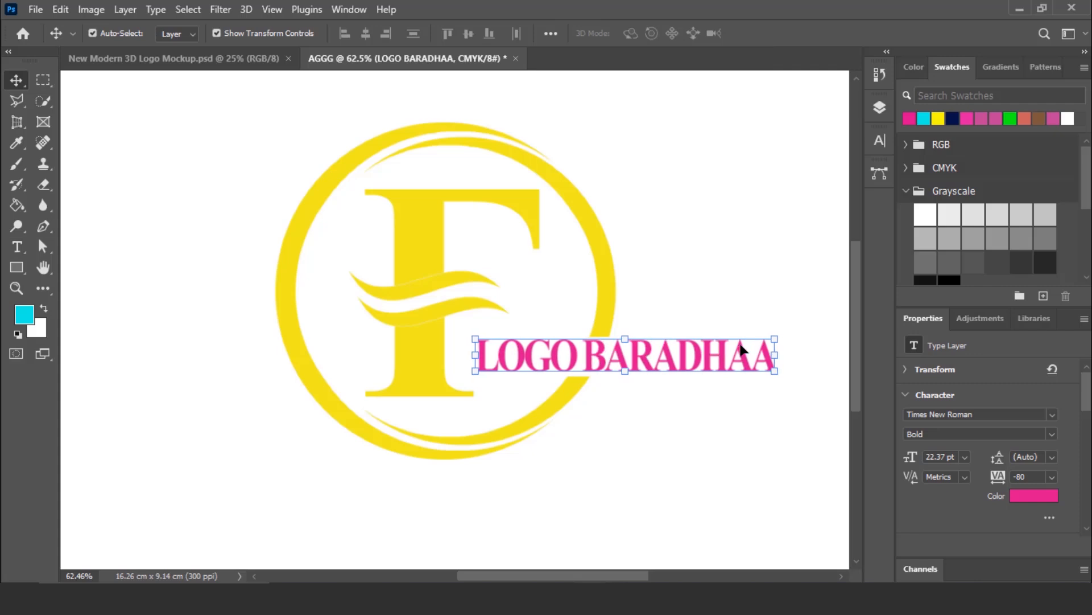
left_click(426, 295)
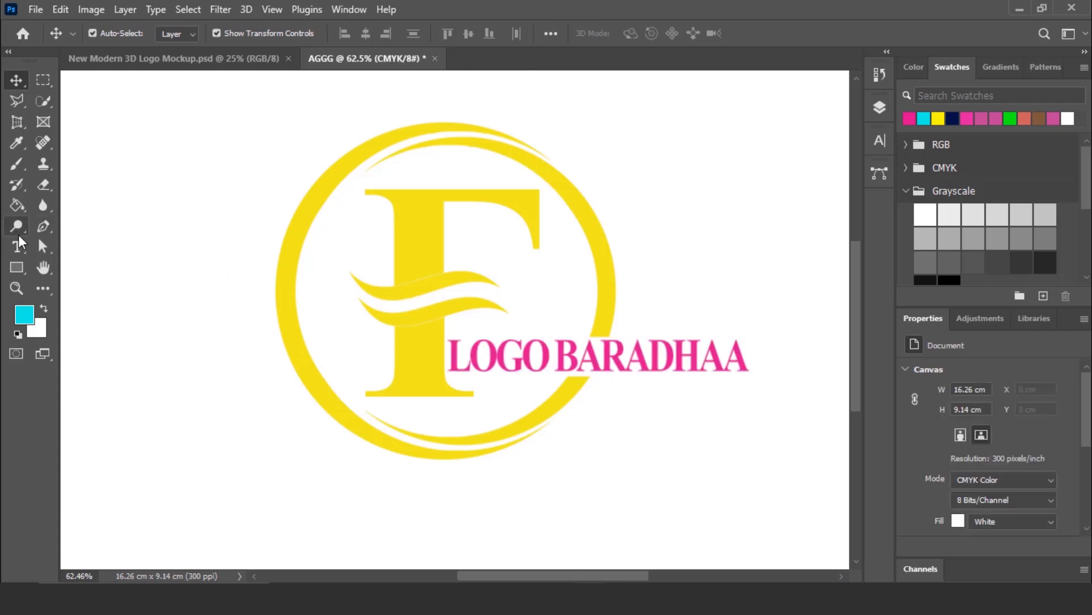
- Draw a yellow tapering wedge about 359 × 36 px under the text with the Pen tool, aligned with the ring's lower cut end
right_click(42, 230)
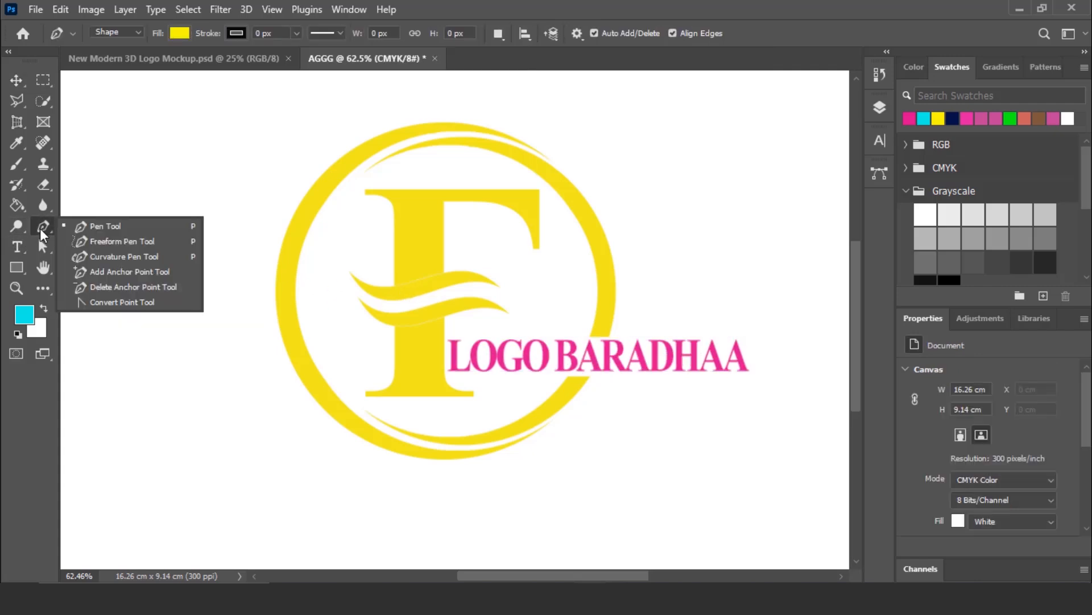
left_click(108, 221)
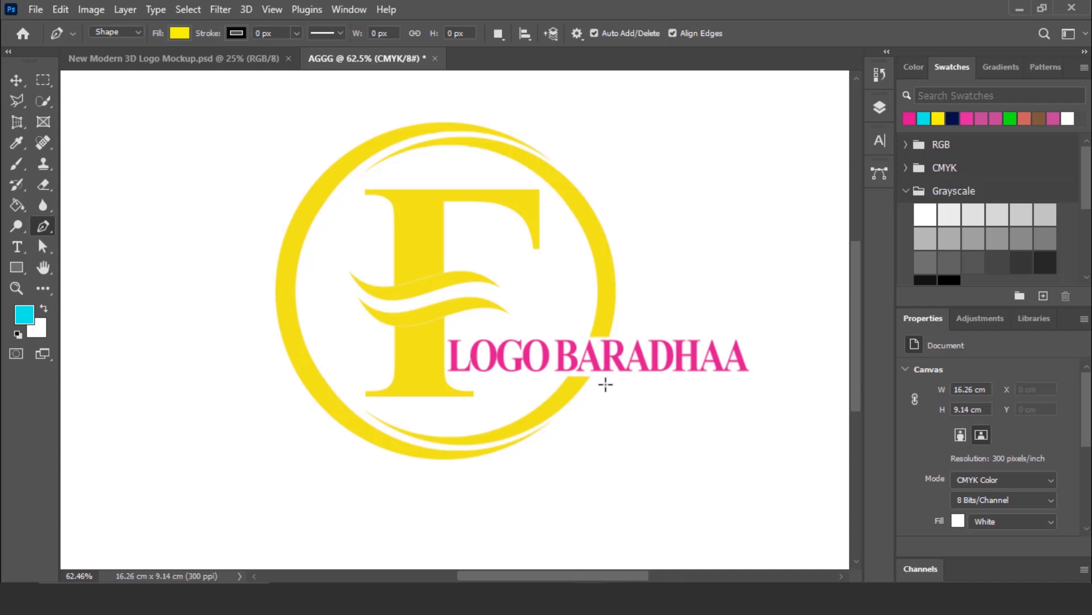
scroll(606, 384, "up", 4)
scroll(395, 438, "up", 3)
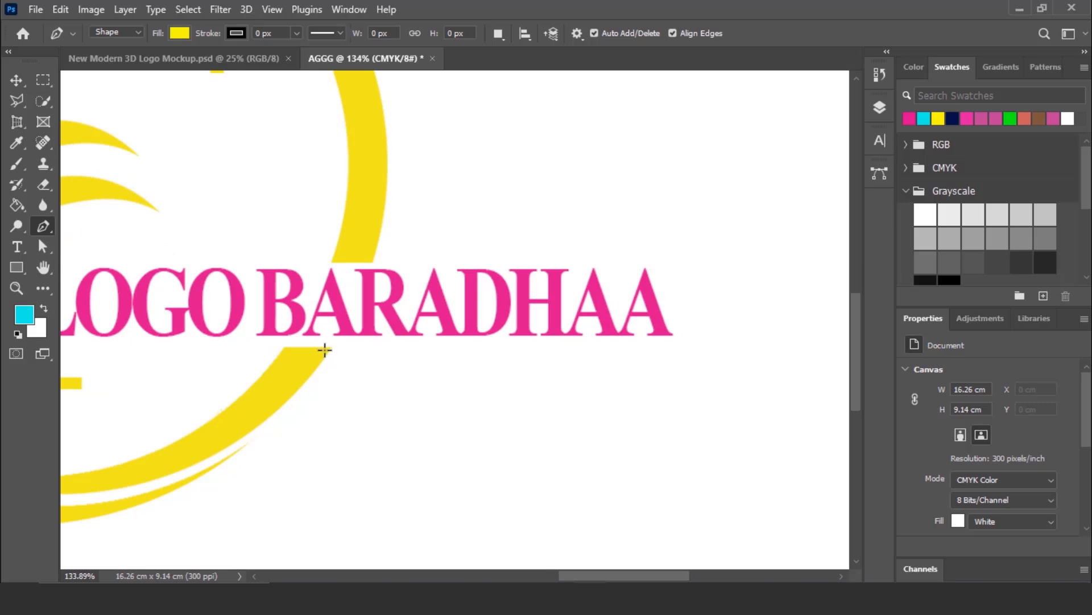
left_click(325, 350)
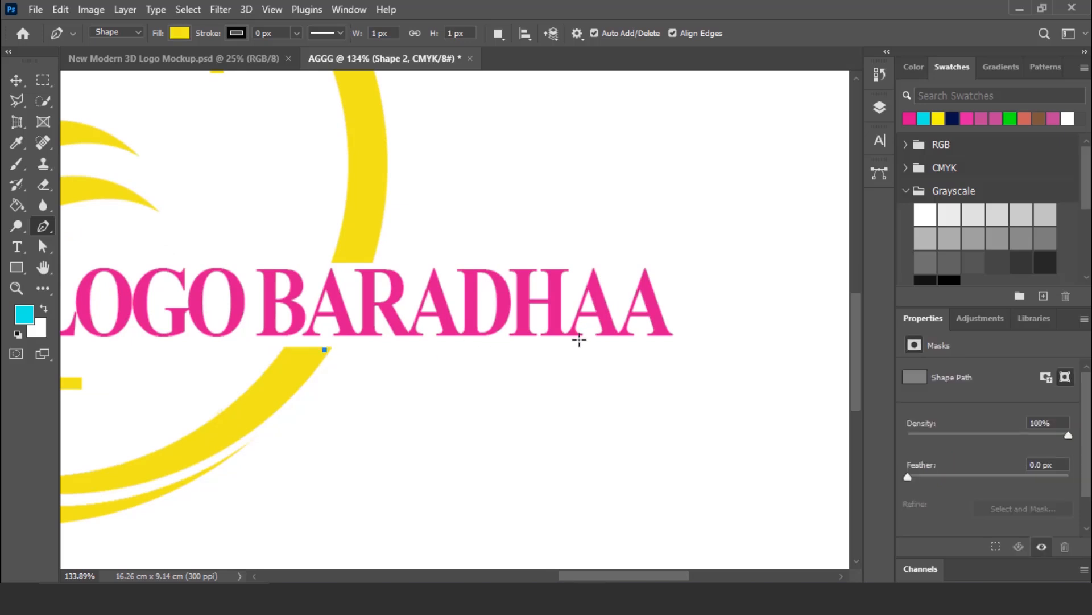
left_click(677, 348)
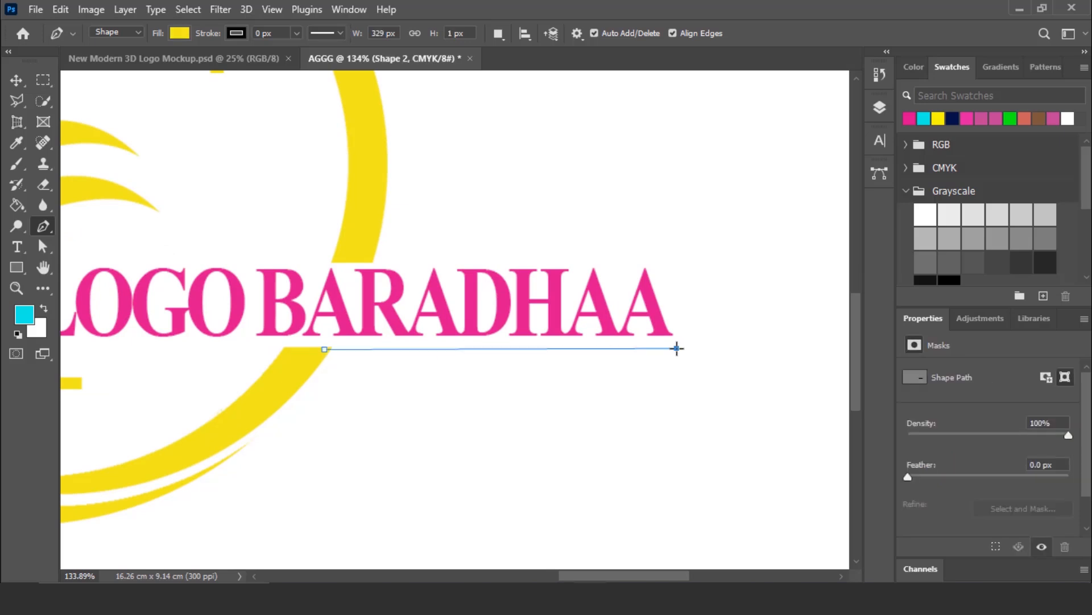
left_click(293, 387)
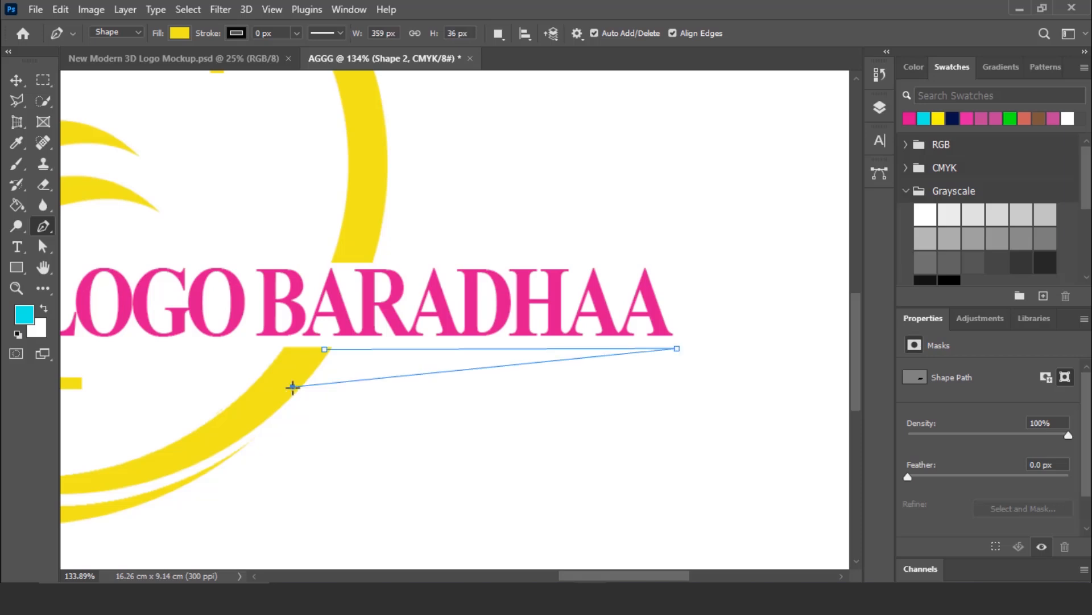
left_click(325, 349)
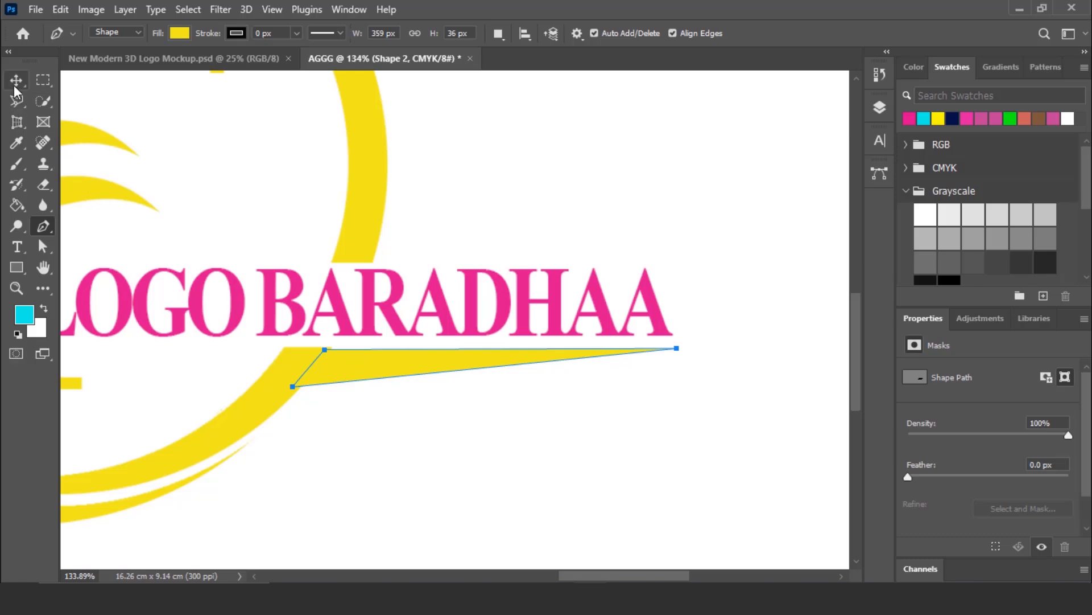
left_click_drag(14, 81, 63, 87)
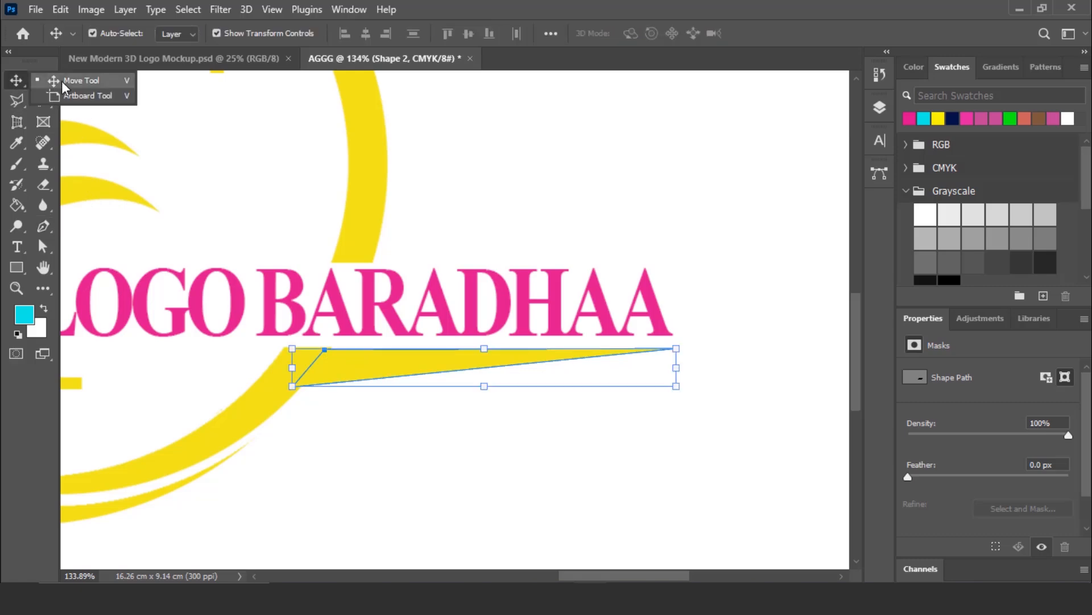
left_click(471, 439)
- Rasterize the Shape 2 layer that holds the yellow wedge
left_click(881, 107)
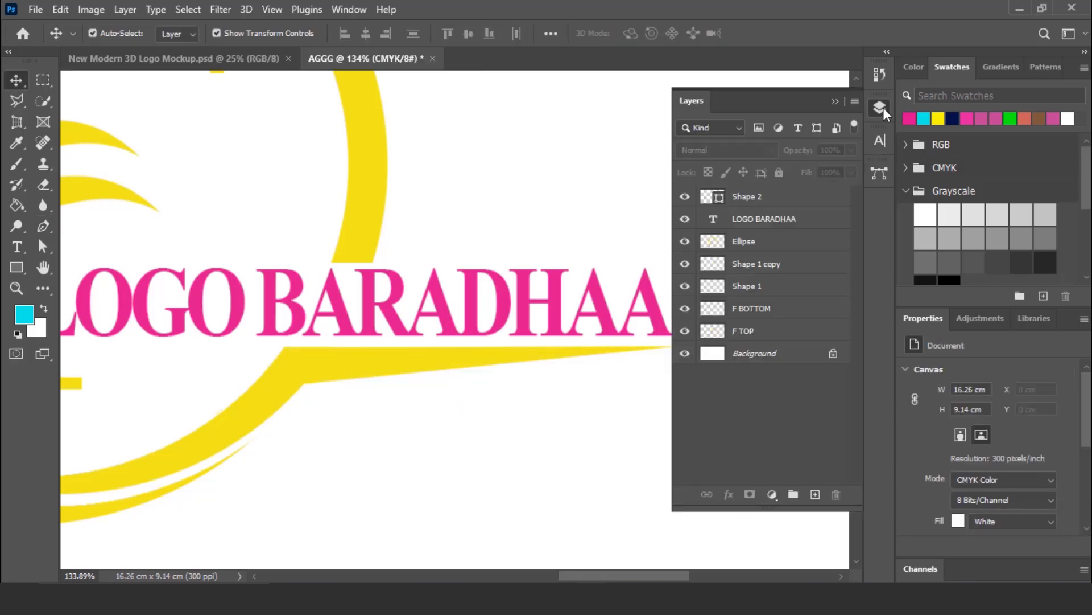
right_click(772, 205)
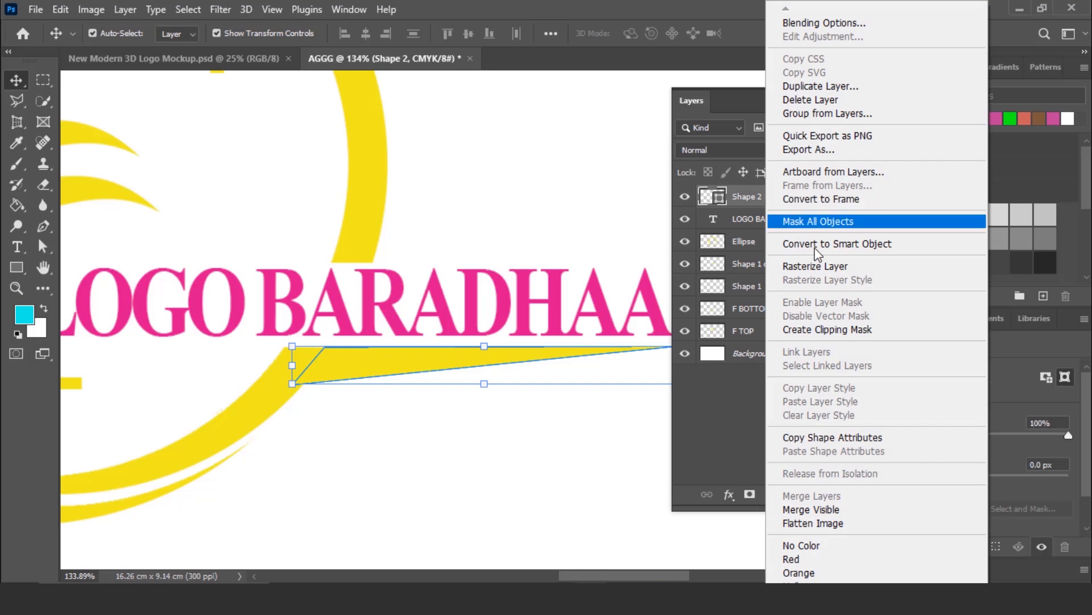
left_click(829, 266)
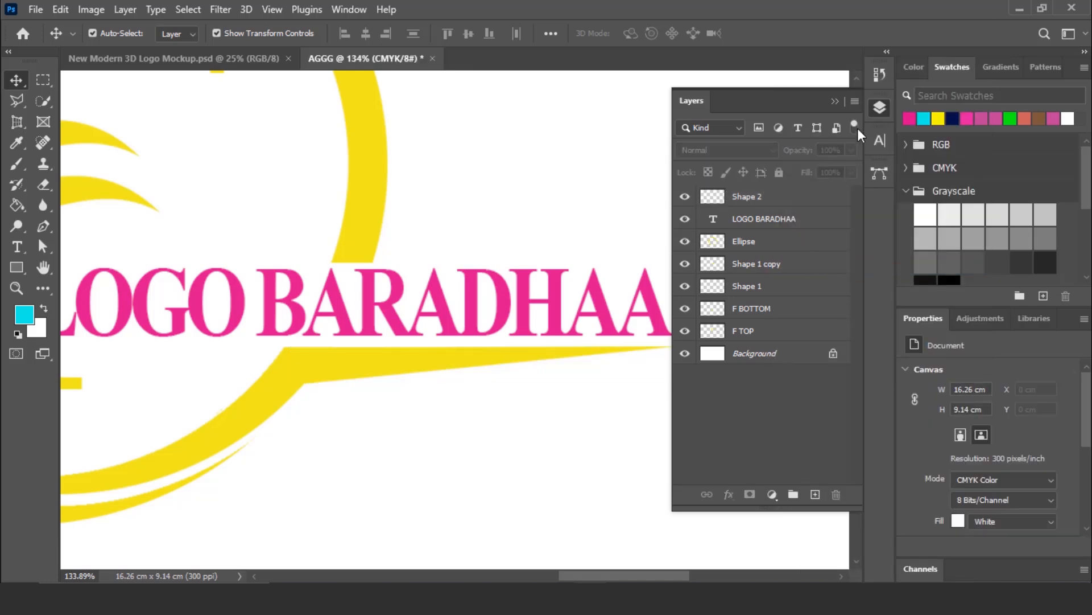
left_click(880, 107)
- Fill the outer crescent of the ring on the Ellipse layer with cyan using the Paint Bucket tool
scroll(730, 316, "down", 2)
scroll(729, 315, "down", 5)
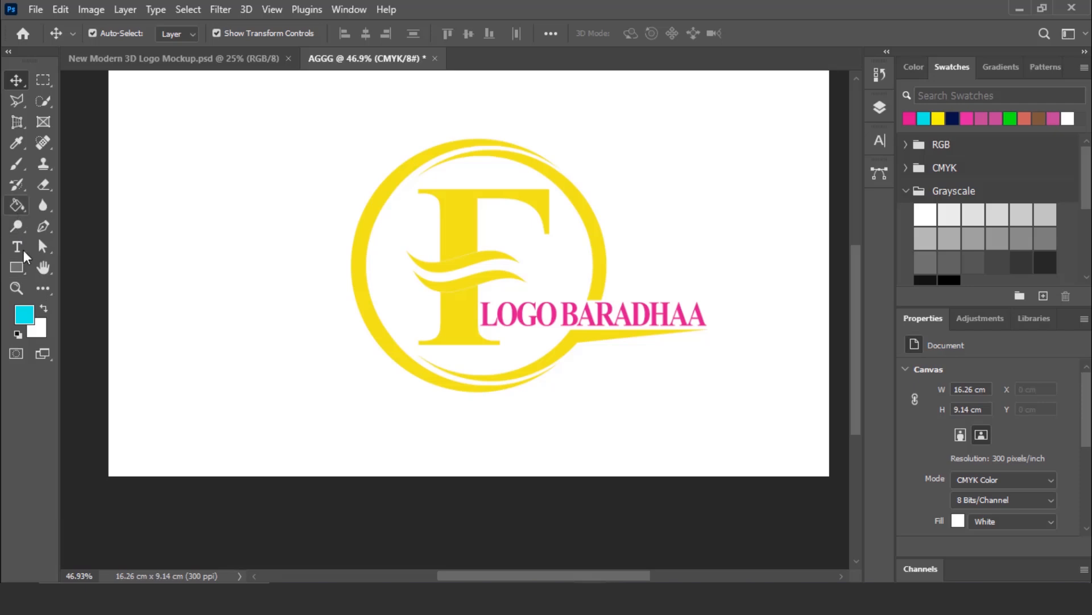
left_click(24, 314)
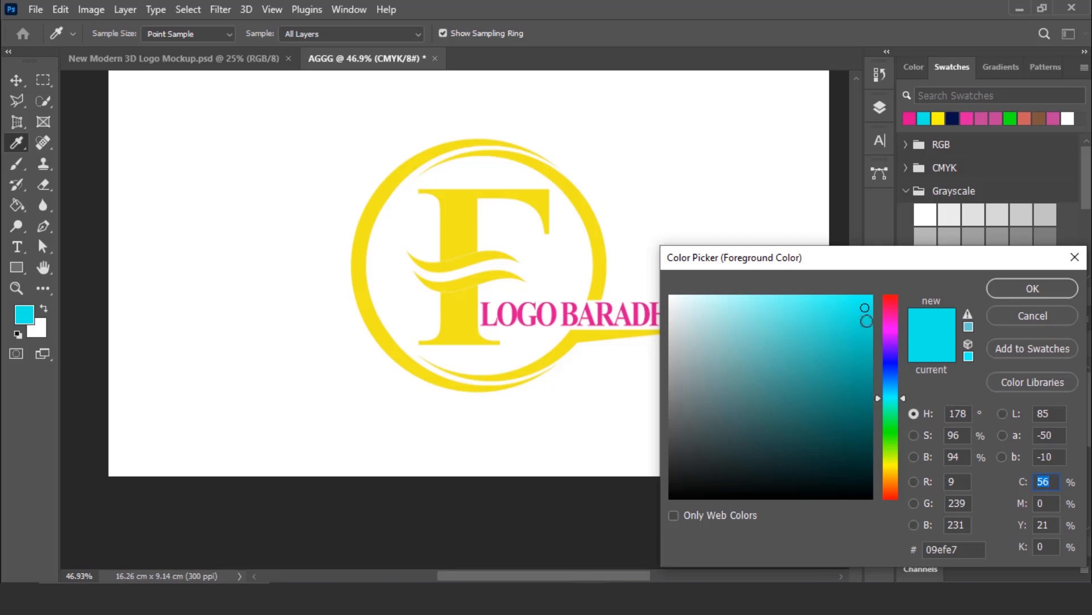
left_click(1035, 287)
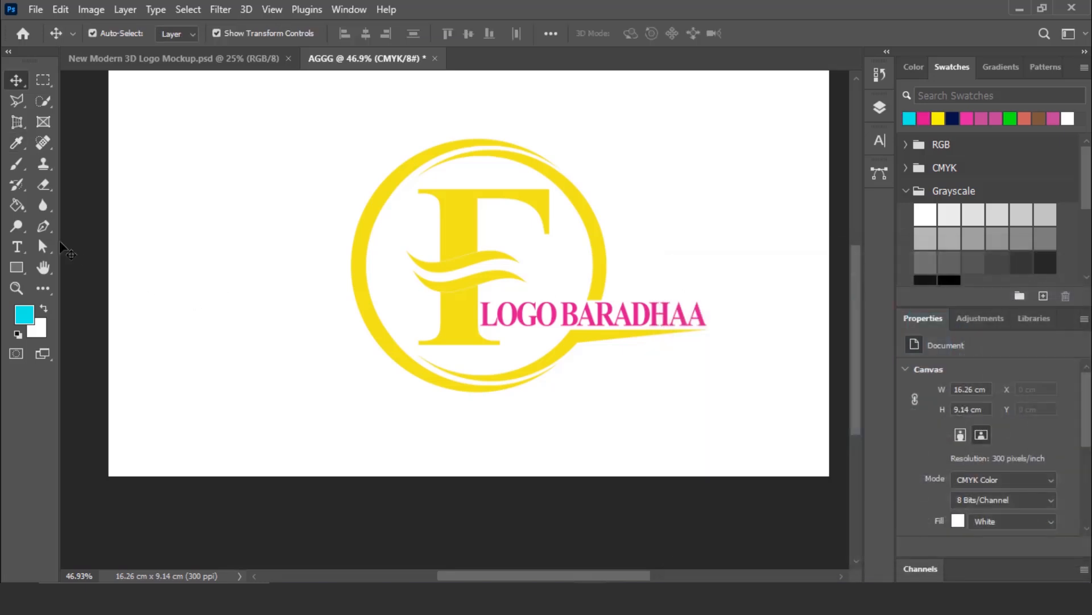
left_click(18, 209)
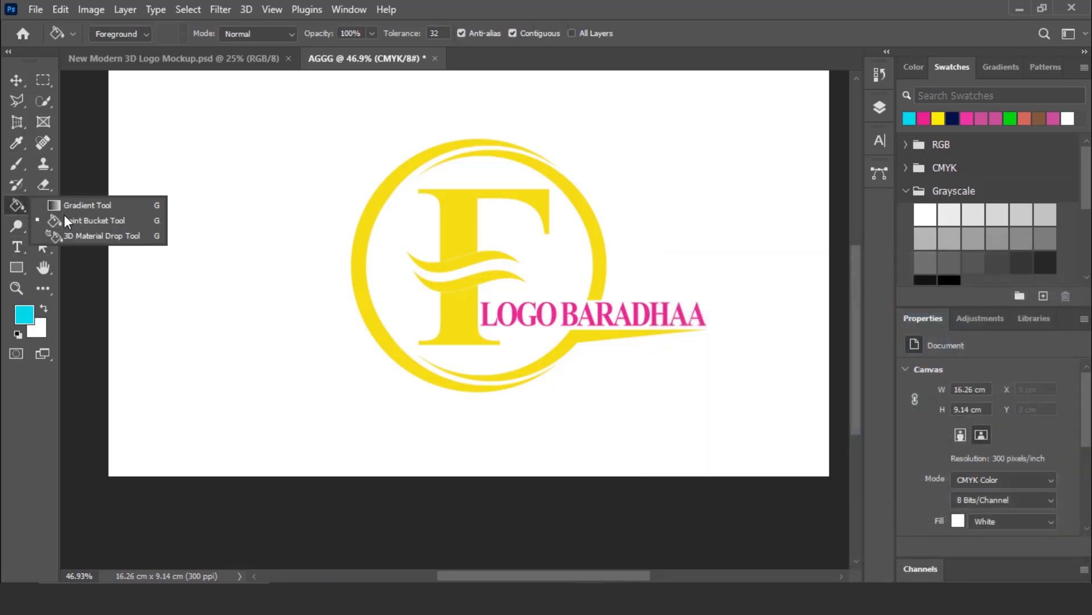
left_click(93, 220)
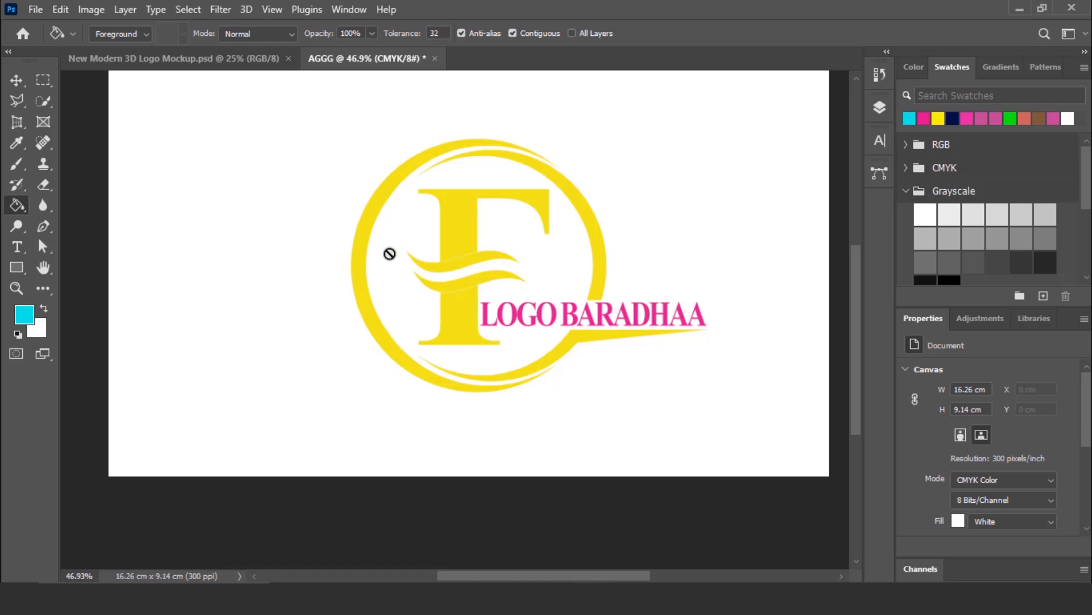
left_click(880, 109)
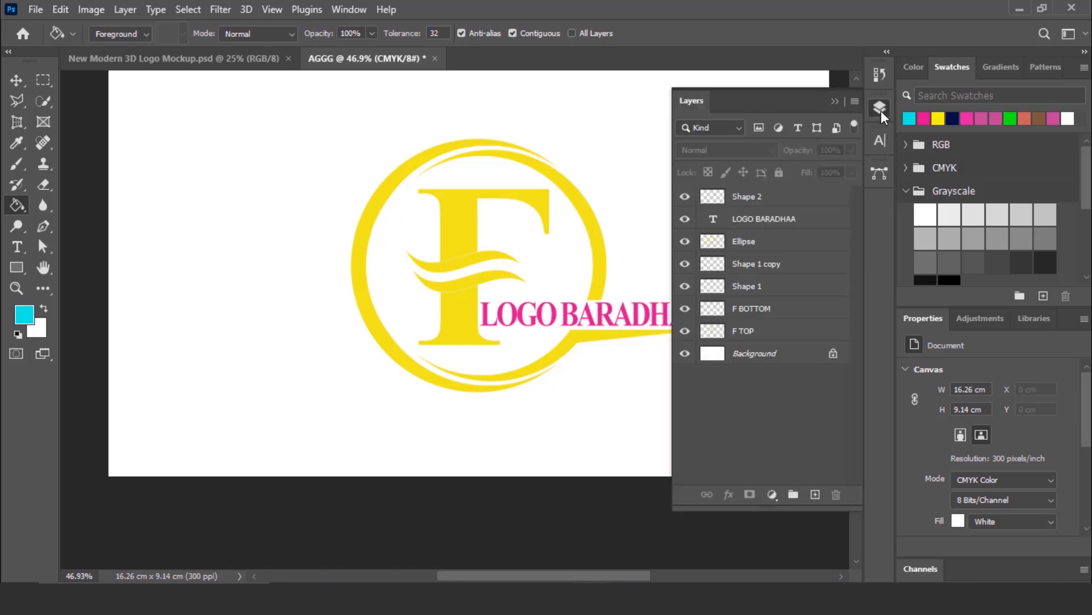
left_click(757, 249)
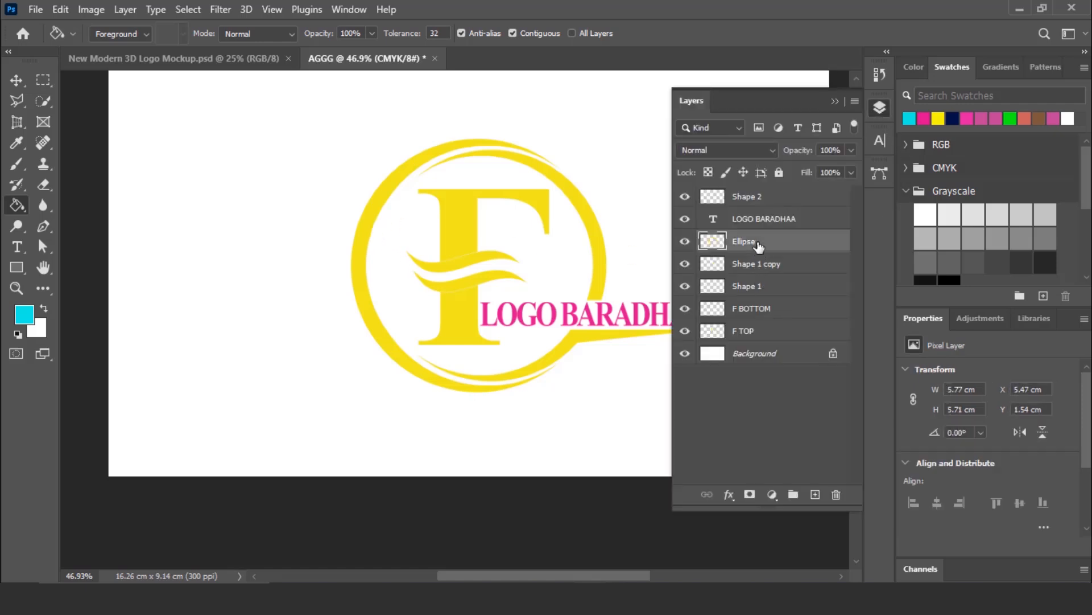
left_click(367, 215)
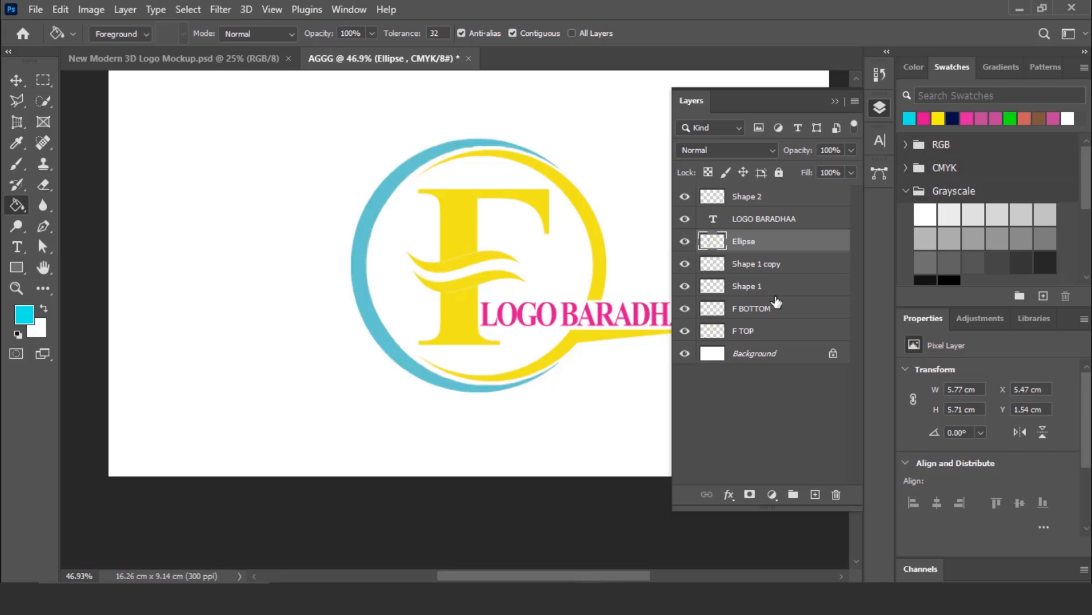
- Fill the upper part of the F on the F TOP layer and the upper wave on the Shape 1 layer with cyan
left_click(760, 310)
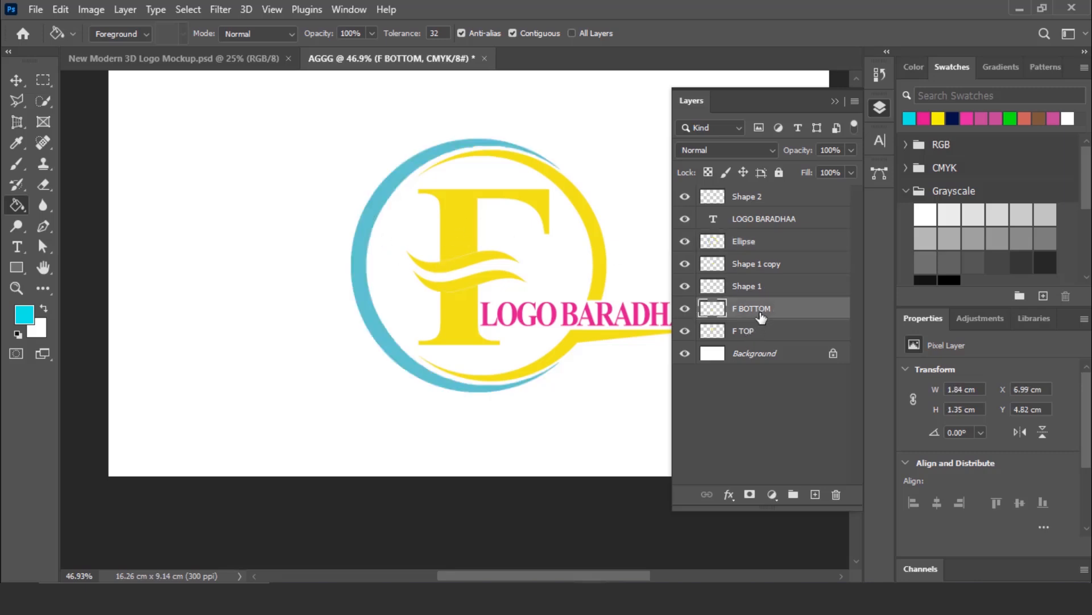
left_click(754, 333)
left_click(462, 225)
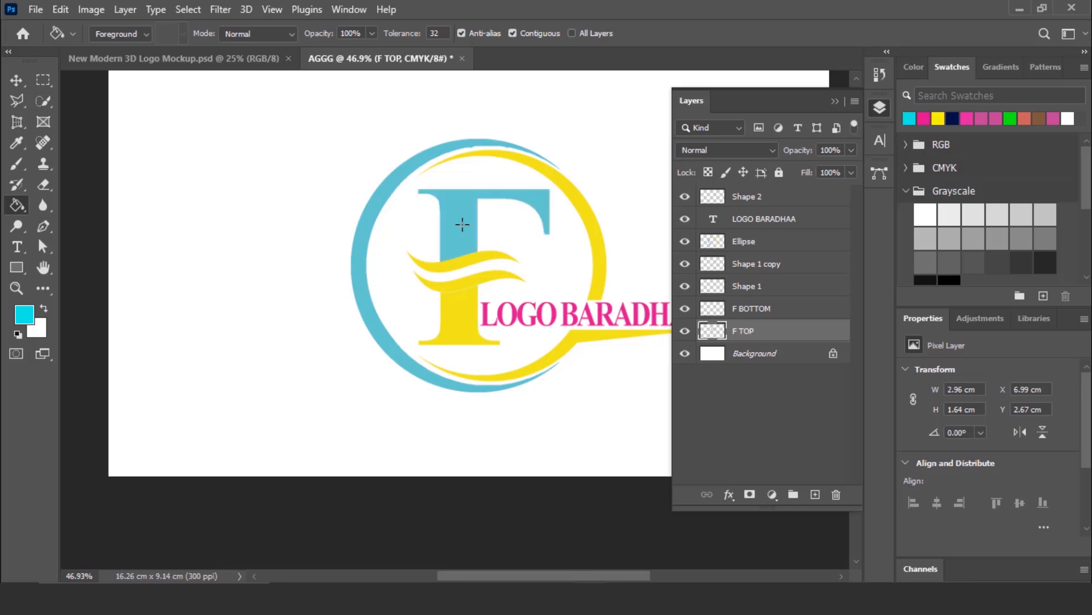
left_click(745, 288)
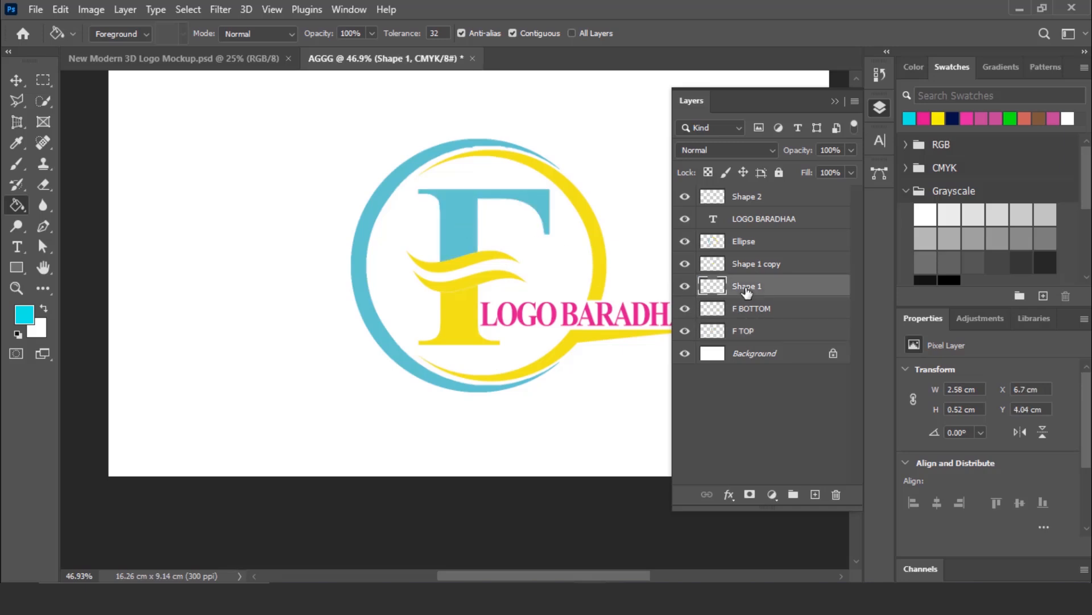
left_click(470, 261)
left_click(602, 265, "alt")
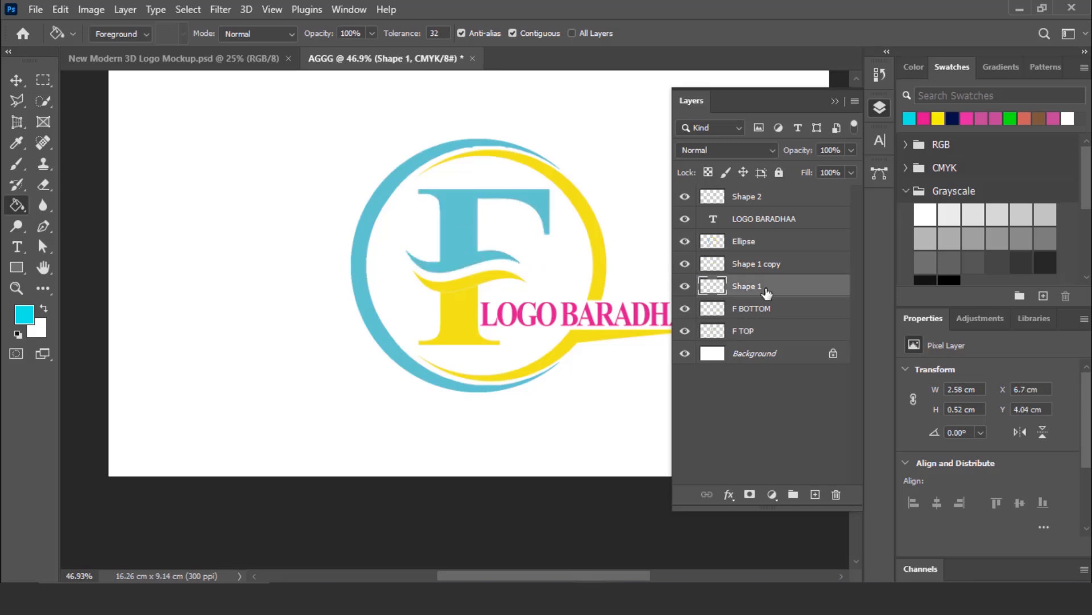
- Refill the yellow parts of the ring, lower wave and lower F with a brighter yellow, and return to the Move tool
left_click(754, 248)
left_click(882, 106)
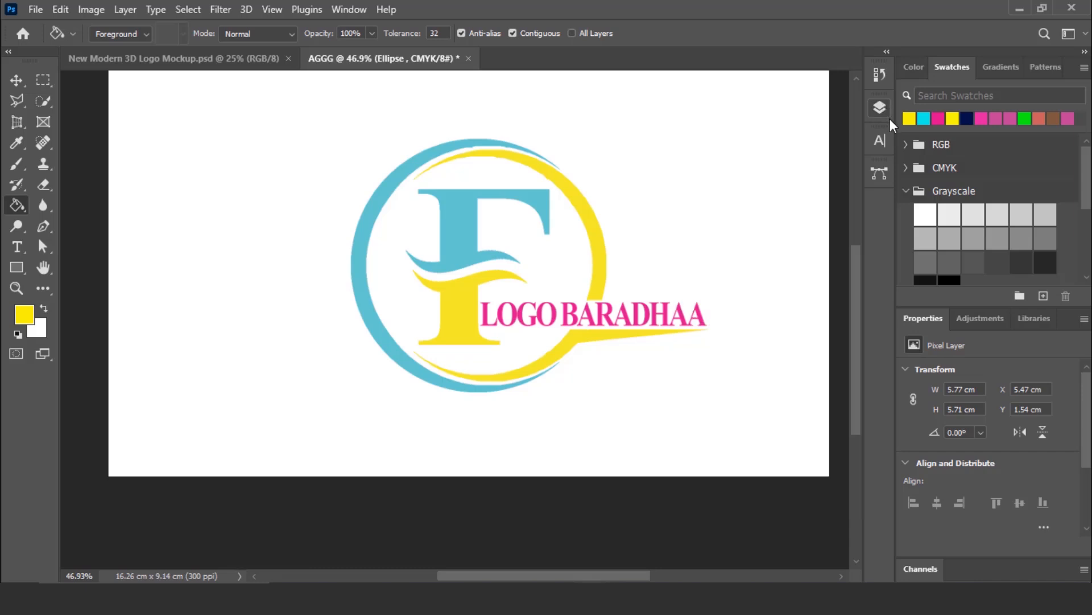
scroll(449, 144, "up", 2)
left_click(16, 81)
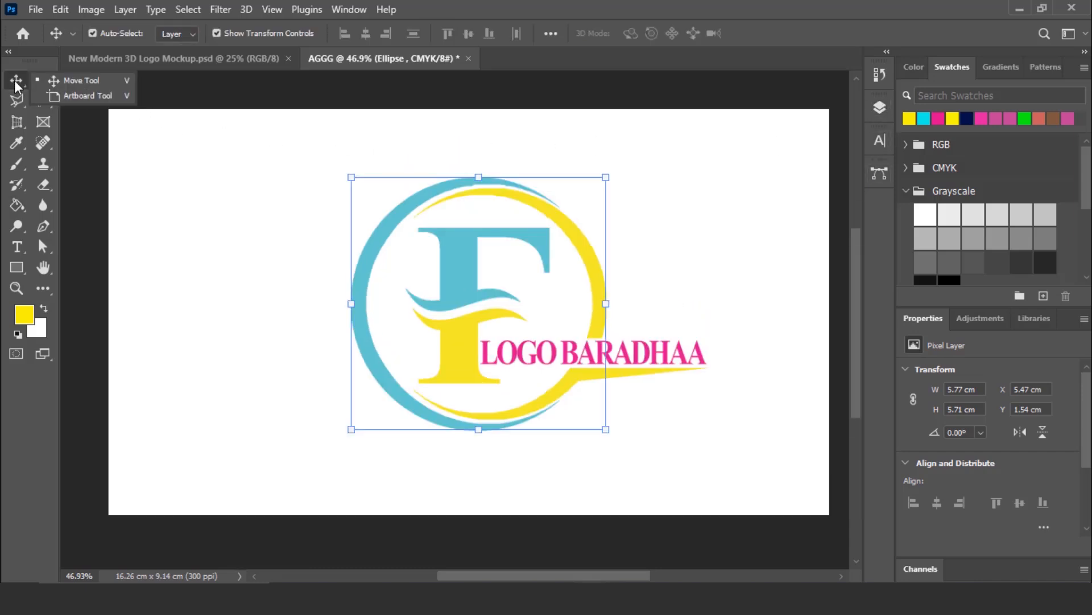
- Select all the logo layers from Shape 2 through F TOP and rasterize them
left_click(879, 110)
left_click(778, 198)
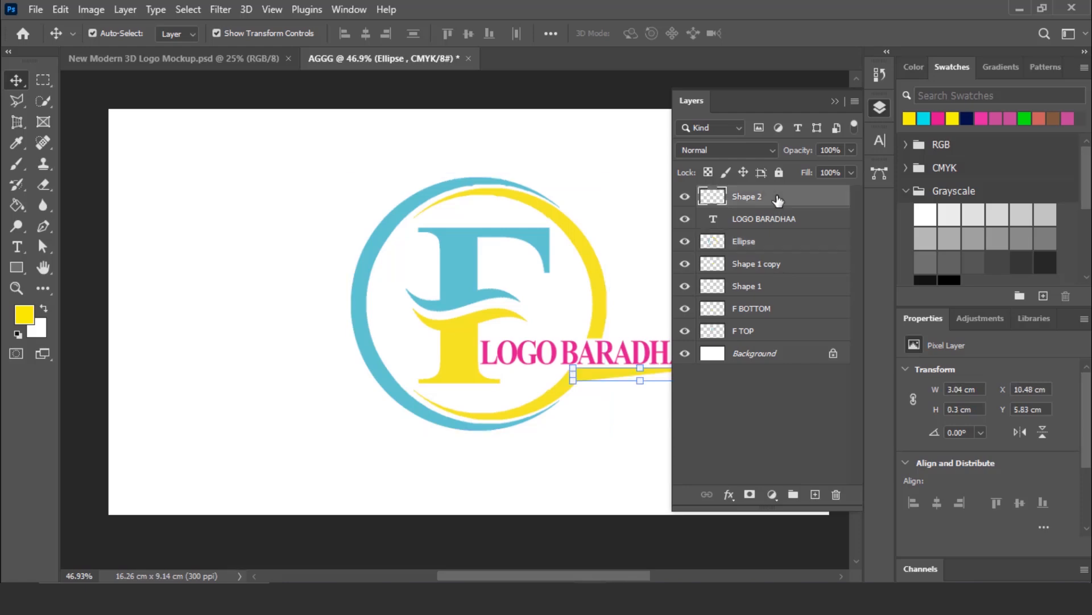
left_click(750, 335, "shift")
right_click(756, 259)
left_click(810, 266)
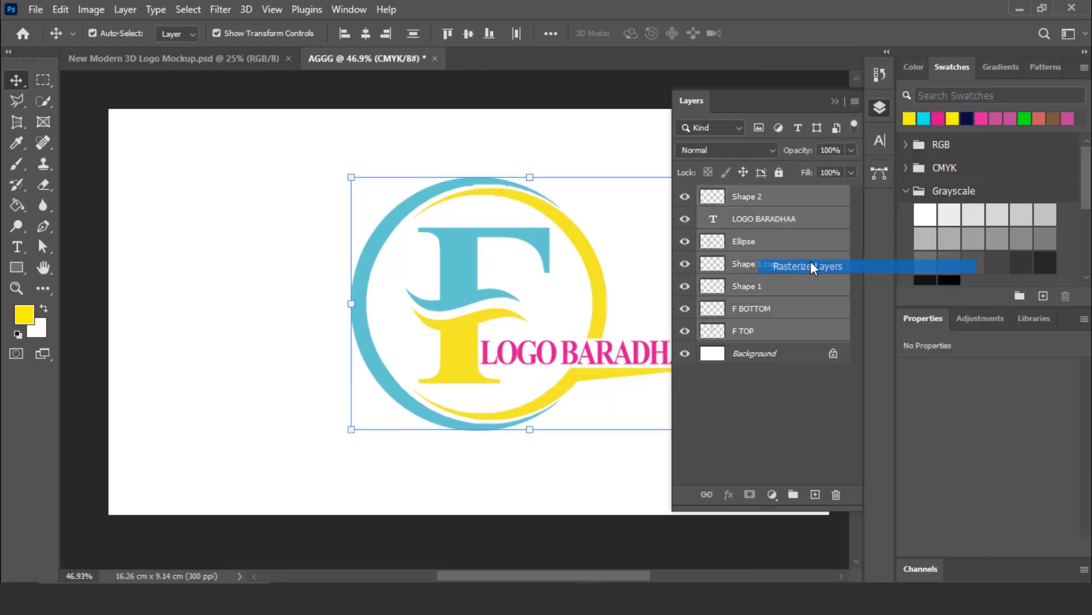
- Merge the selected logo layers into one, move the logo slightly up and to the left, and deselect it
right_click(747, 220)
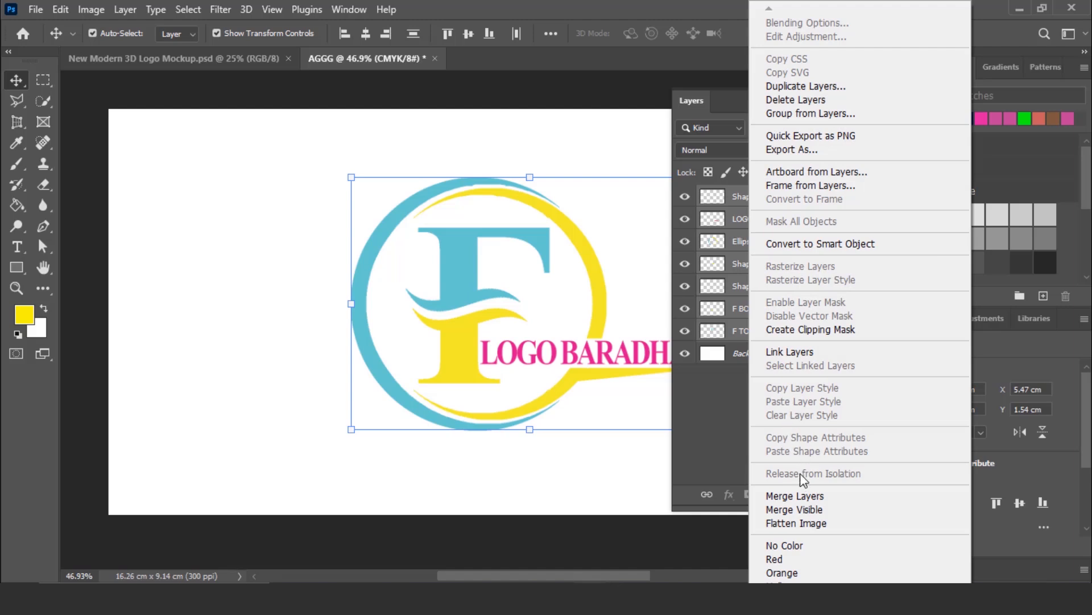
left_click(810, 495)
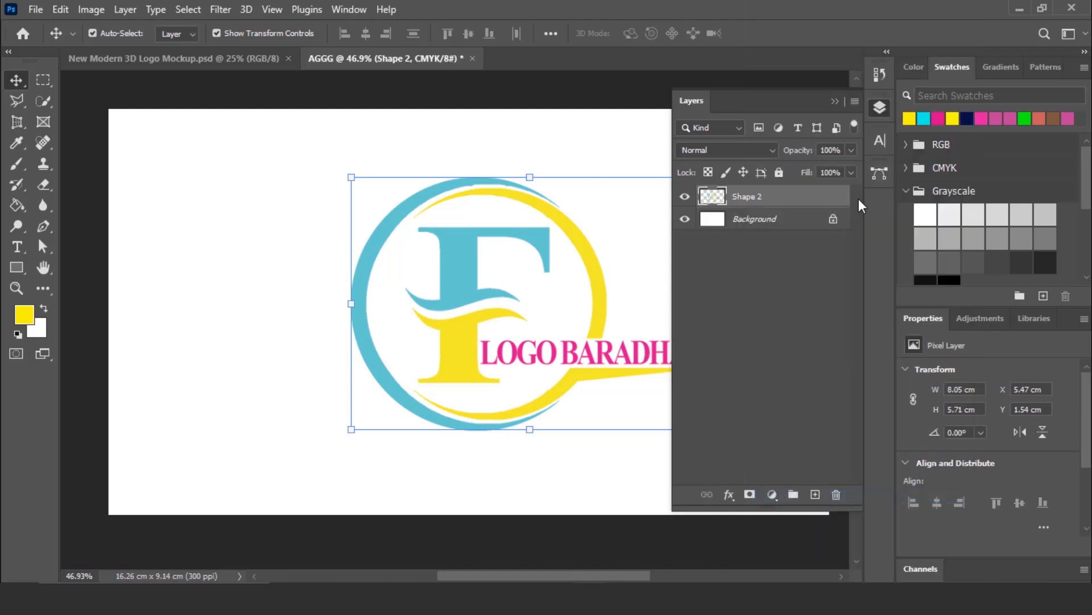
left_click(879, 108)
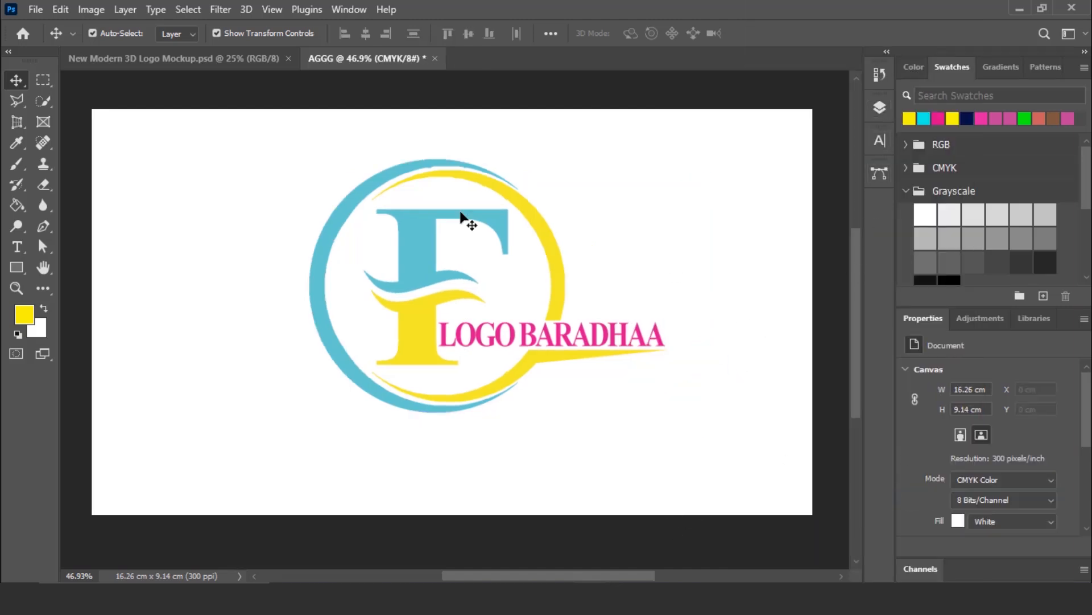
- Open the New Modern 3D Logo Mockup Photoshop file from the mockup folder
left_click(35, 9)
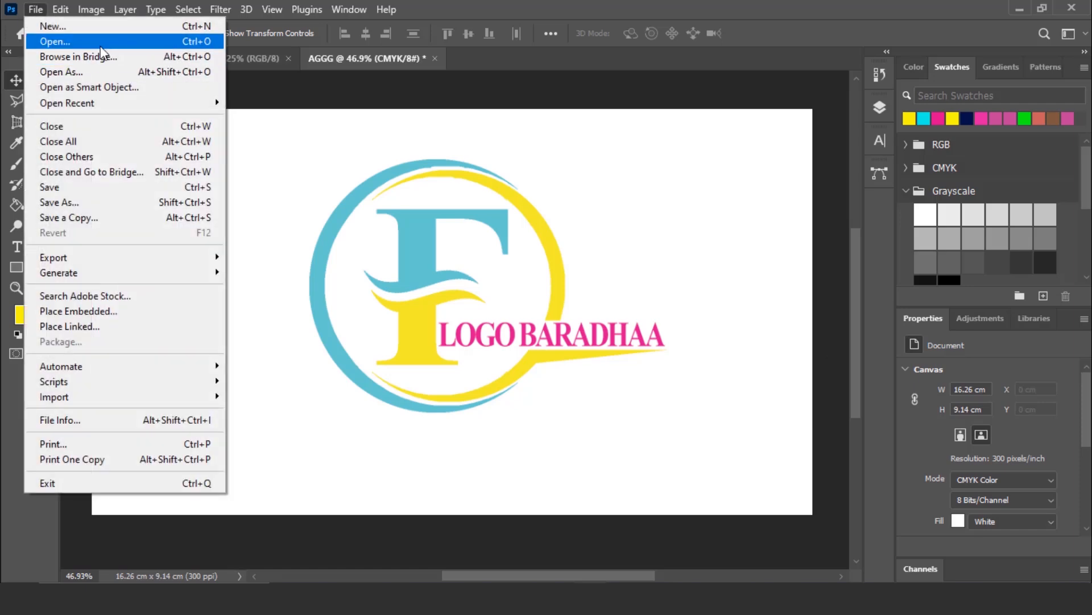
left_click(121, 45)
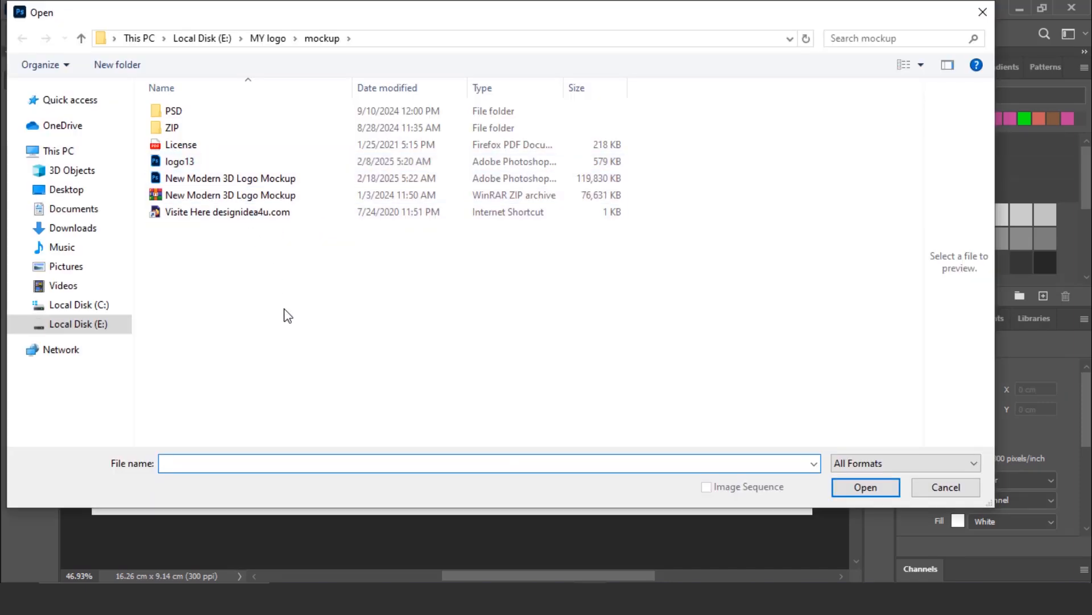
left_click(279, 178)
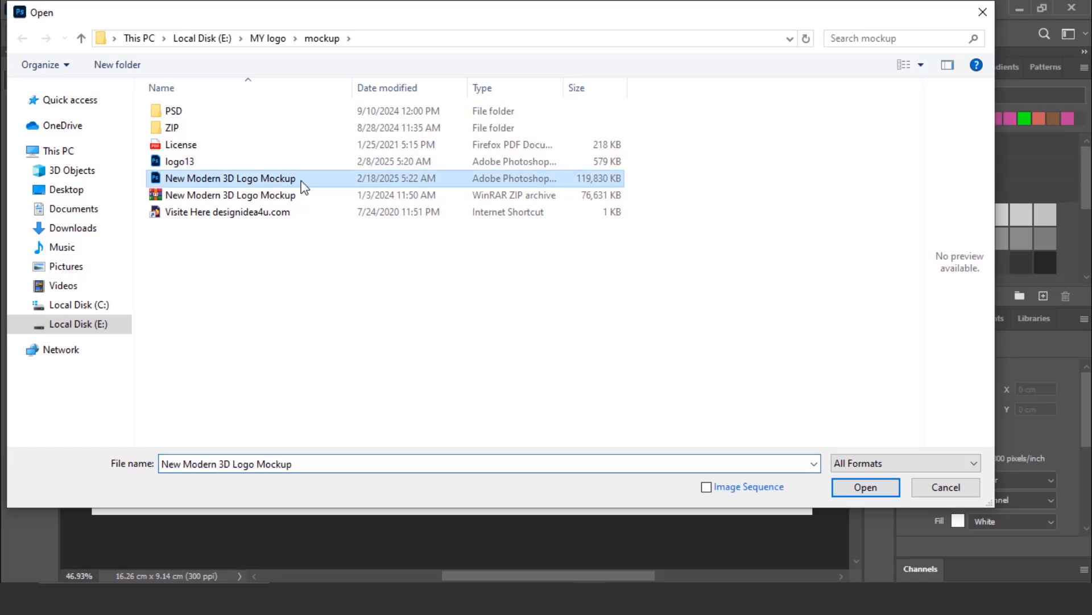
left_click(868, 488)
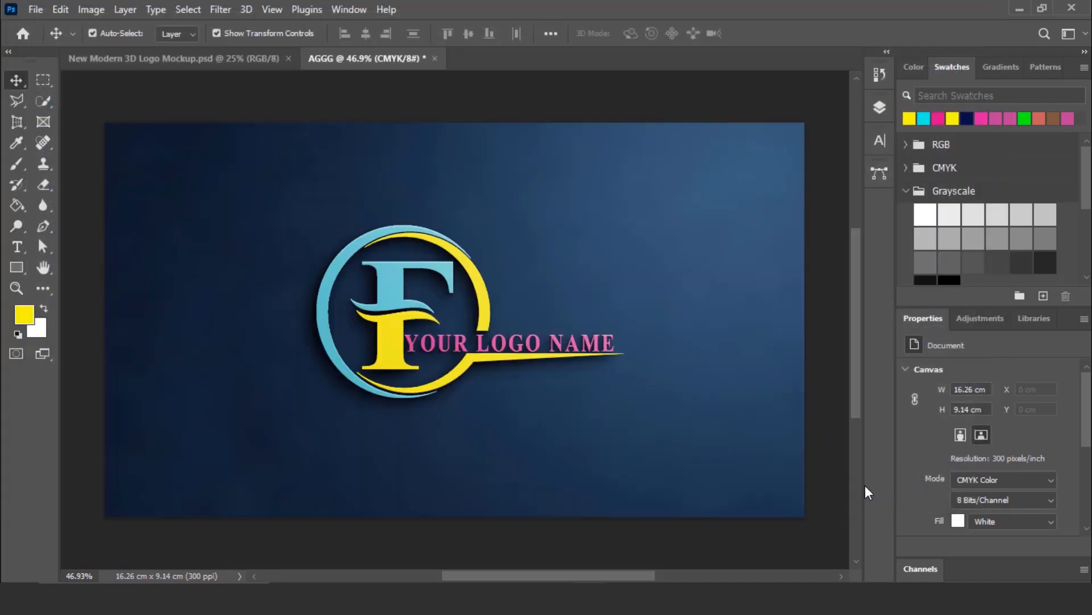
- Open the contents of the mockup's YOUR LOGO HERE smart object for editing
left_click(879, 108)
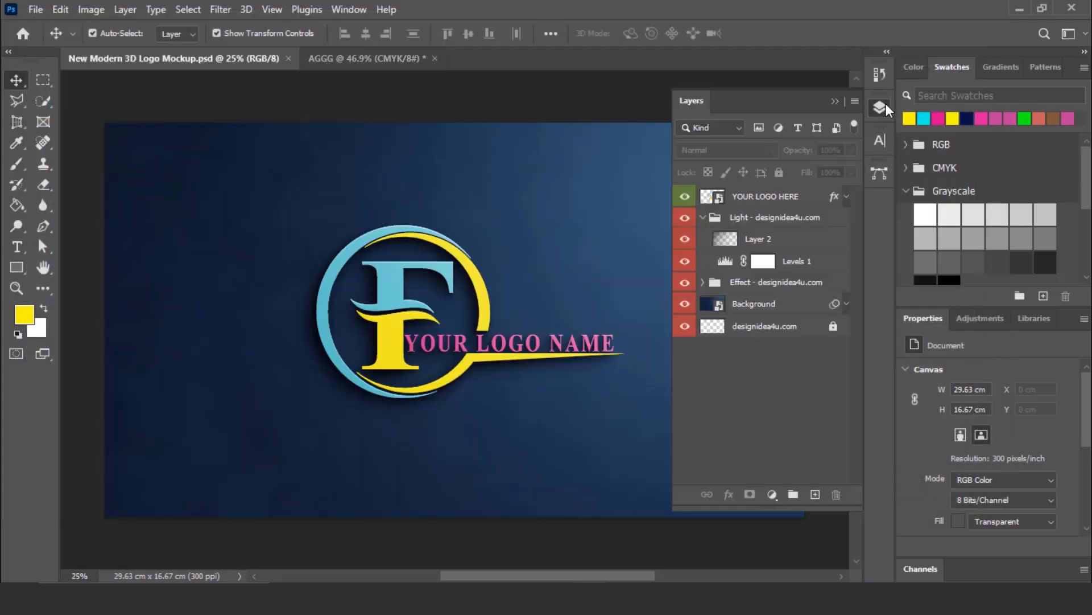
left_click(719, 199)
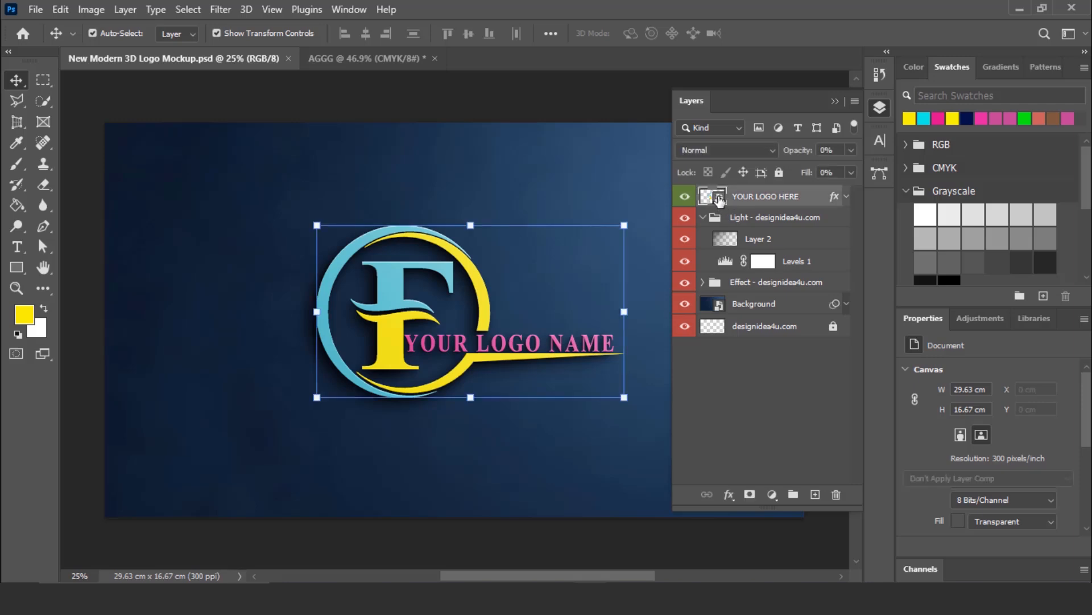
double_click(719, 198)
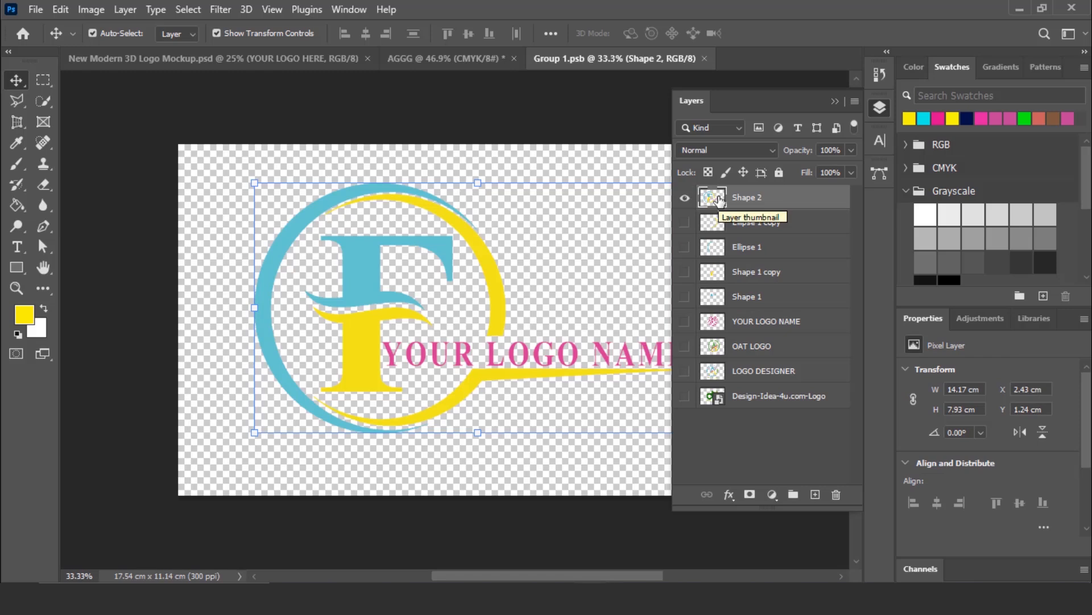
- Hide the old logo on the Shape 2 layer inside the smart object document
left_click(685, 201)
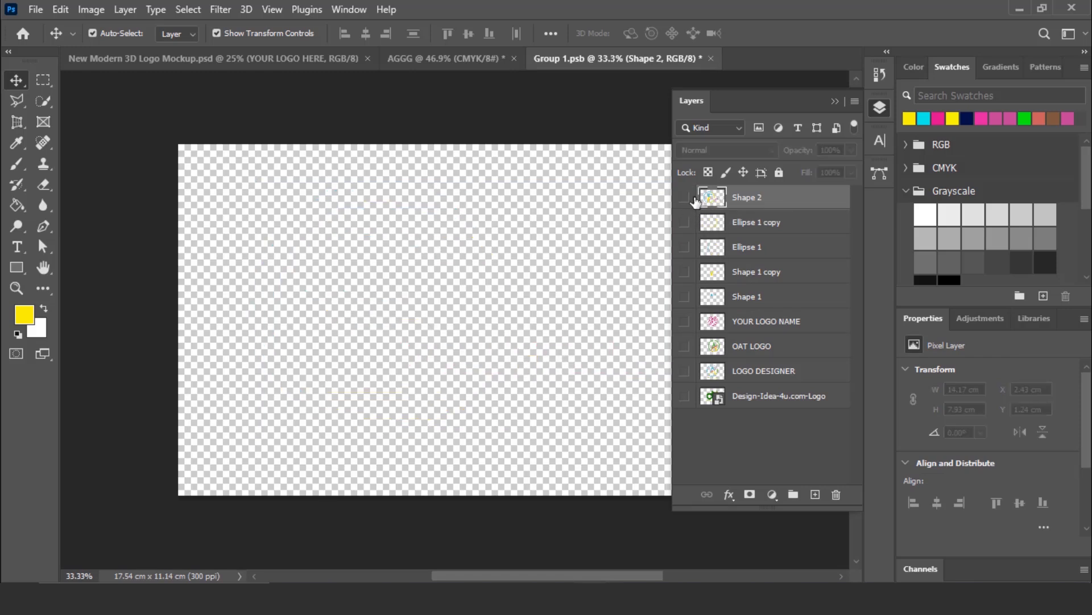
left_click(685, 199)
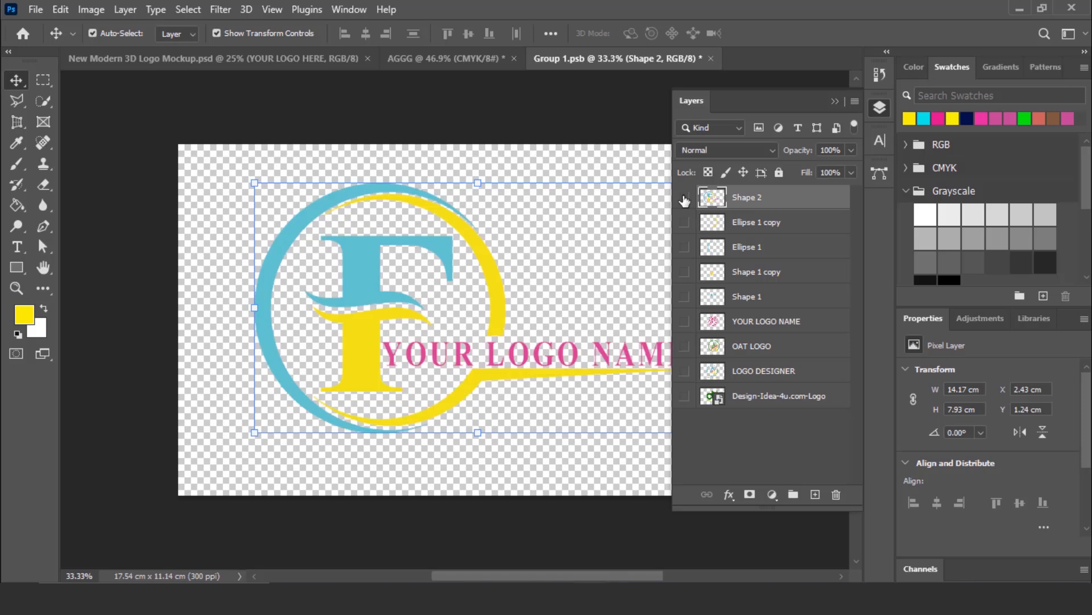
left_click(685, 199)
left_click(878, 108)
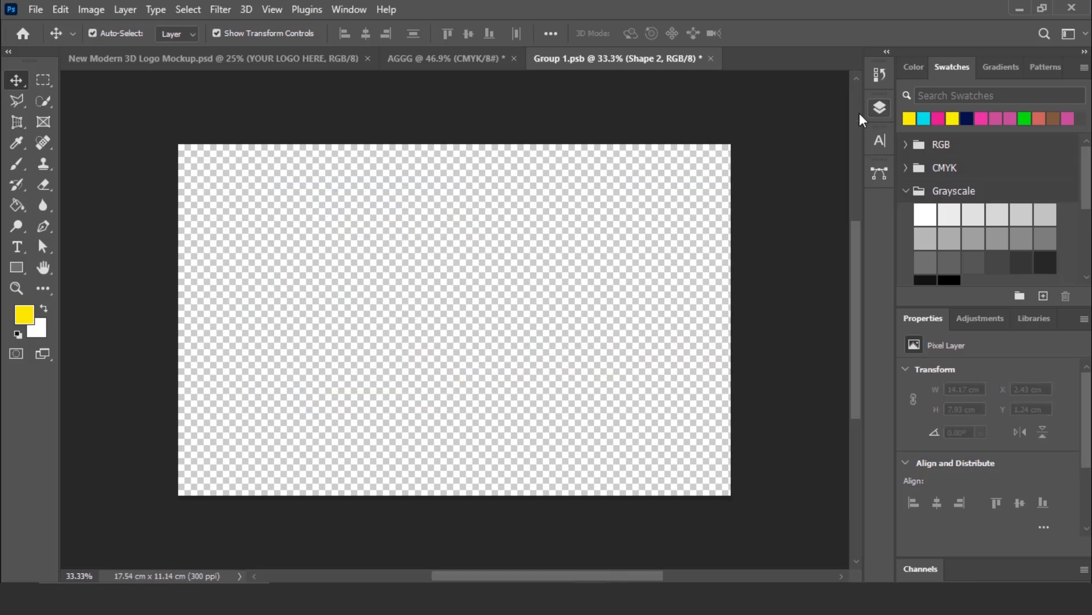
- In the AGGG document, hide the Background layer and copy the merged Shape 2 logo onto the Group 1.psb canvas
left_click(442, 57)
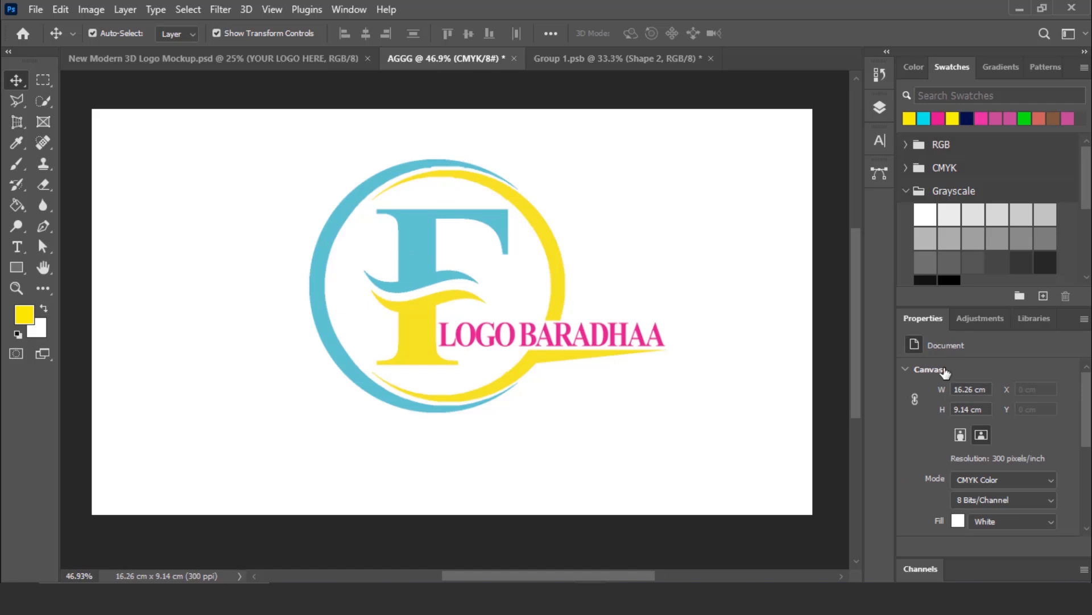
left_click(880, 110)
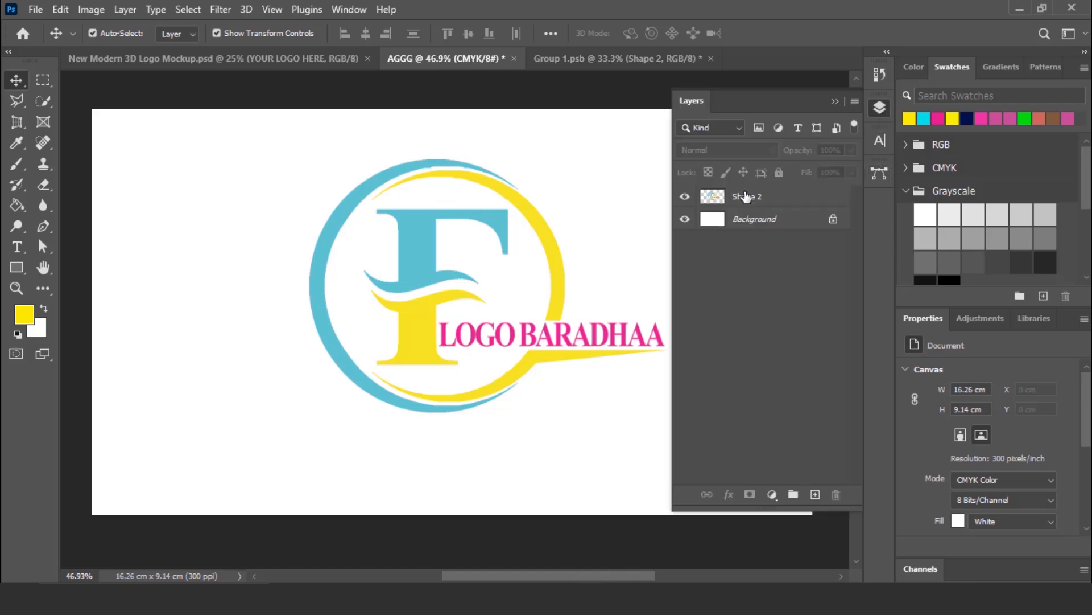
left_click(685, 221)
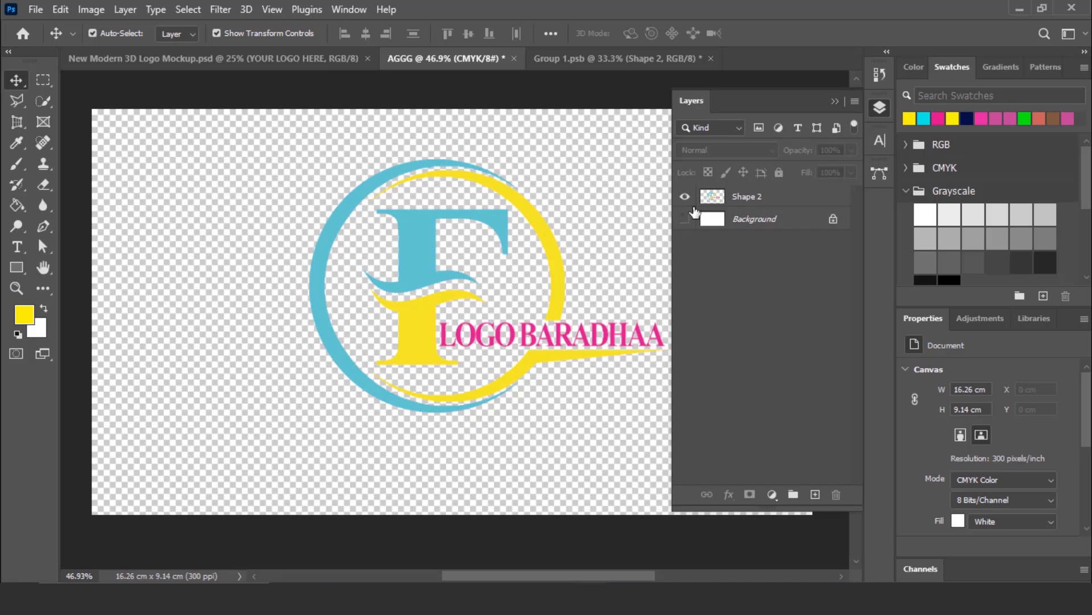
left_click(759, 201)
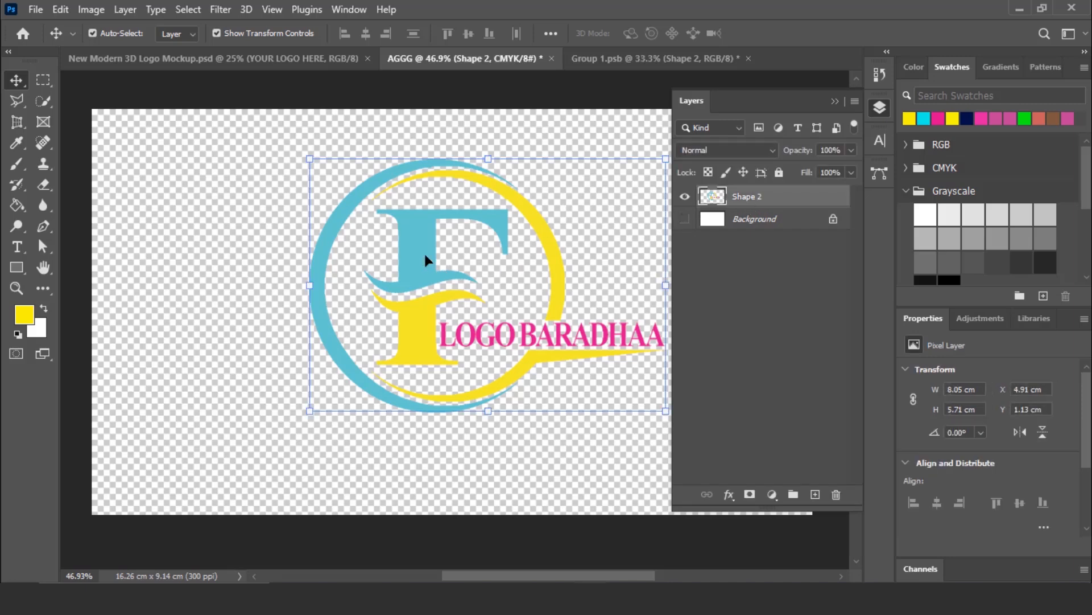
left_click_drag(425, 252, 637, 62)
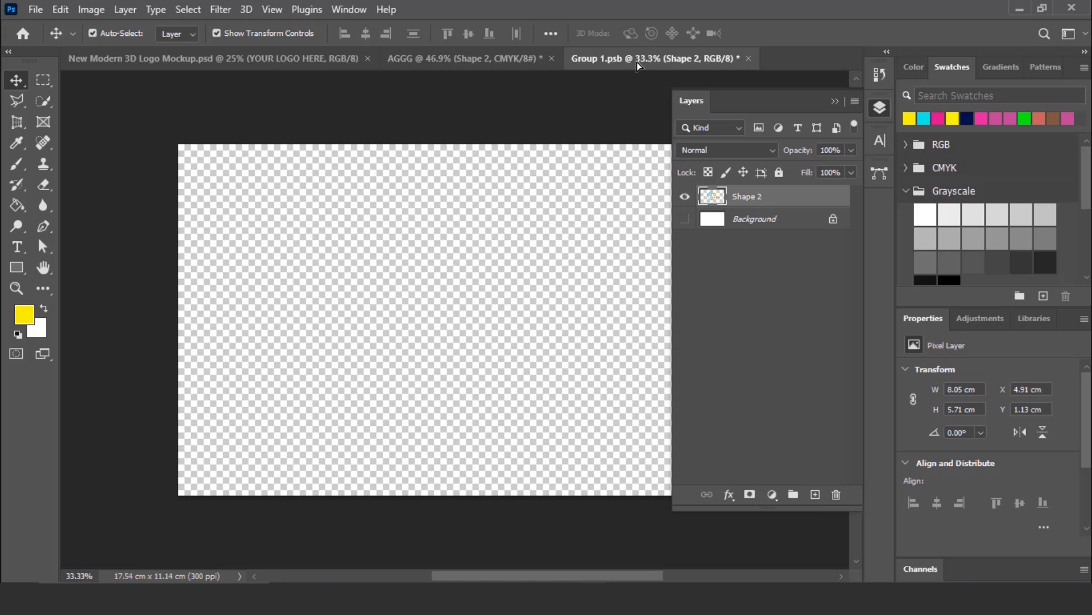
left_click_drag(643, 57, 499, 282)
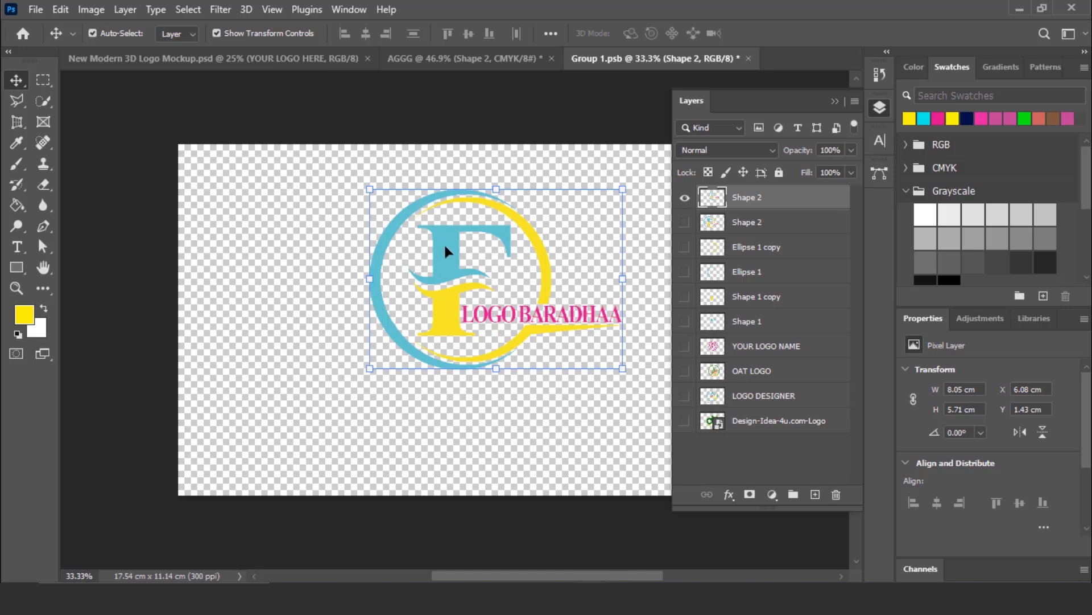
- Reposition the pasted logo on the Group 1.psb canvas and scale it up to about 129%, roughly centred
left_click_drag(445, 250, 432, 268)
left_click(881, 108)
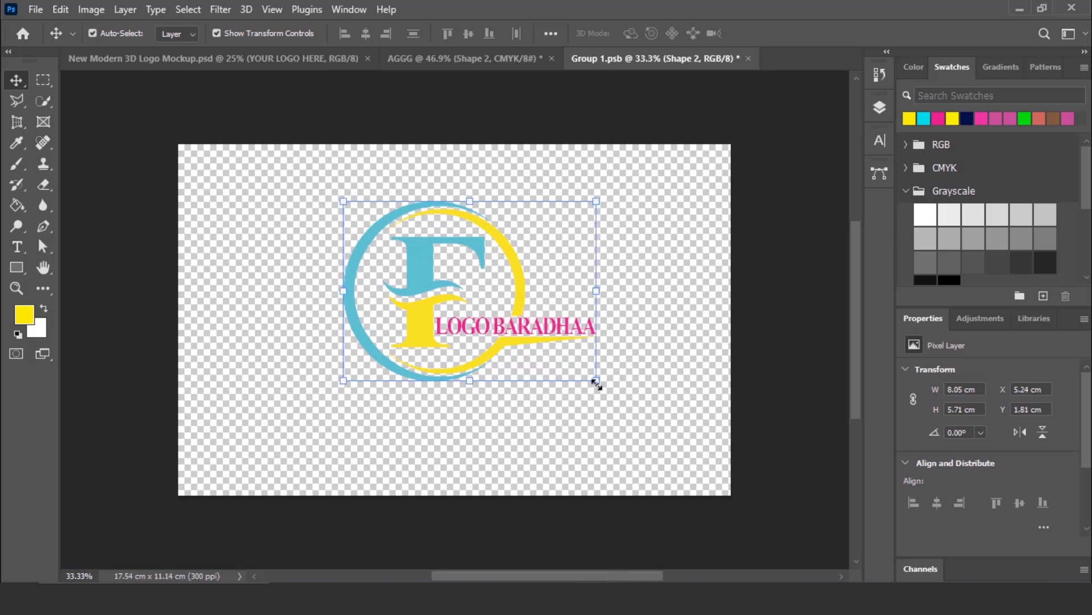
left_click_drag(600, 383, 618, 435)
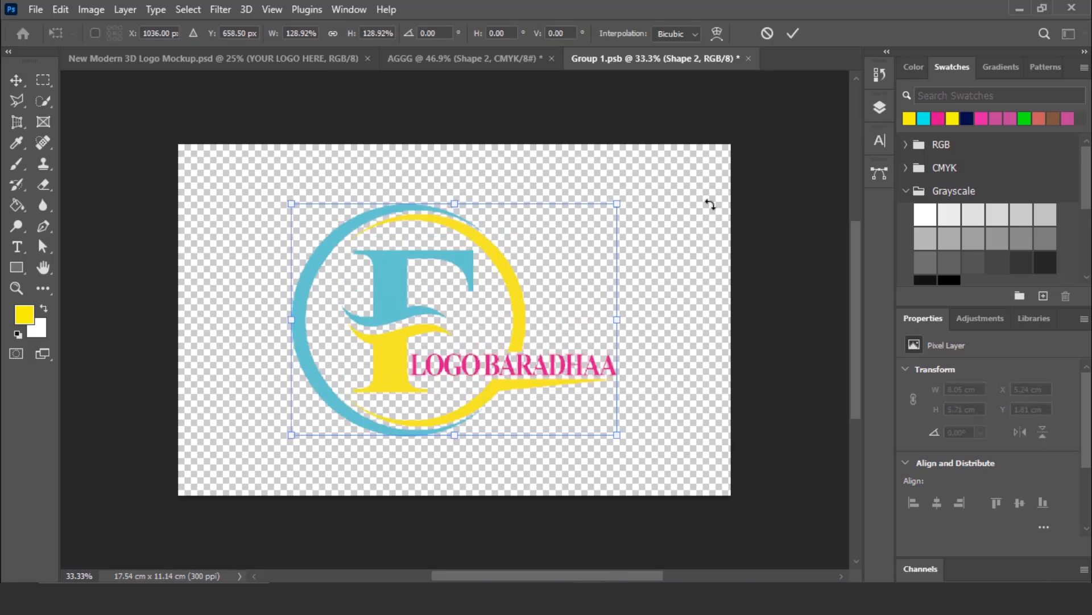
left_click(793, 33)
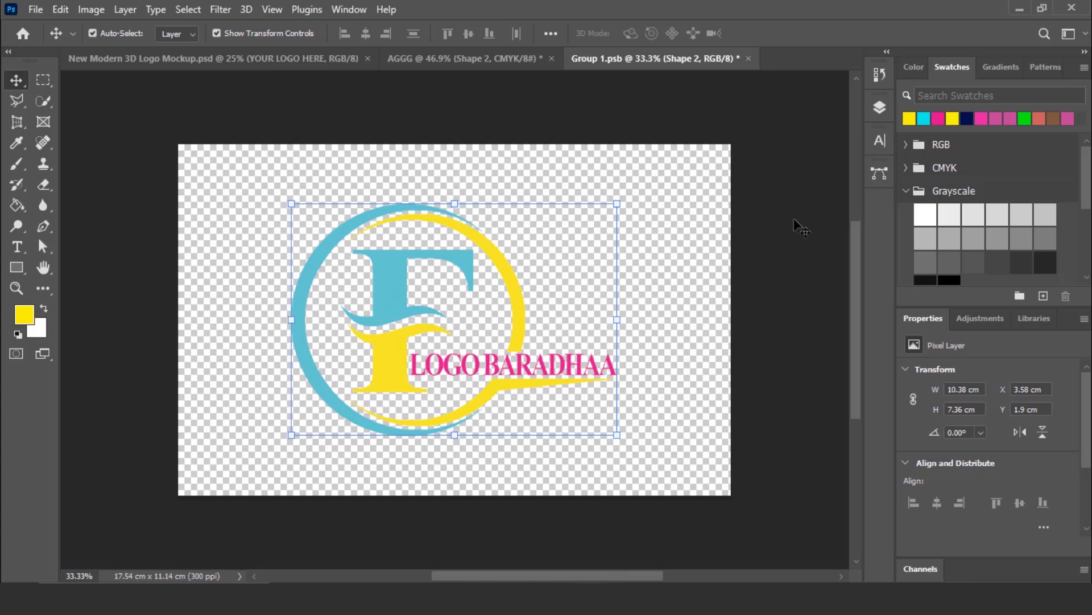
- Close Group 1.psb with its changes saved, and show the updated New Modern 3D Logo Mockup with nothing selected
left_click(749, 57)
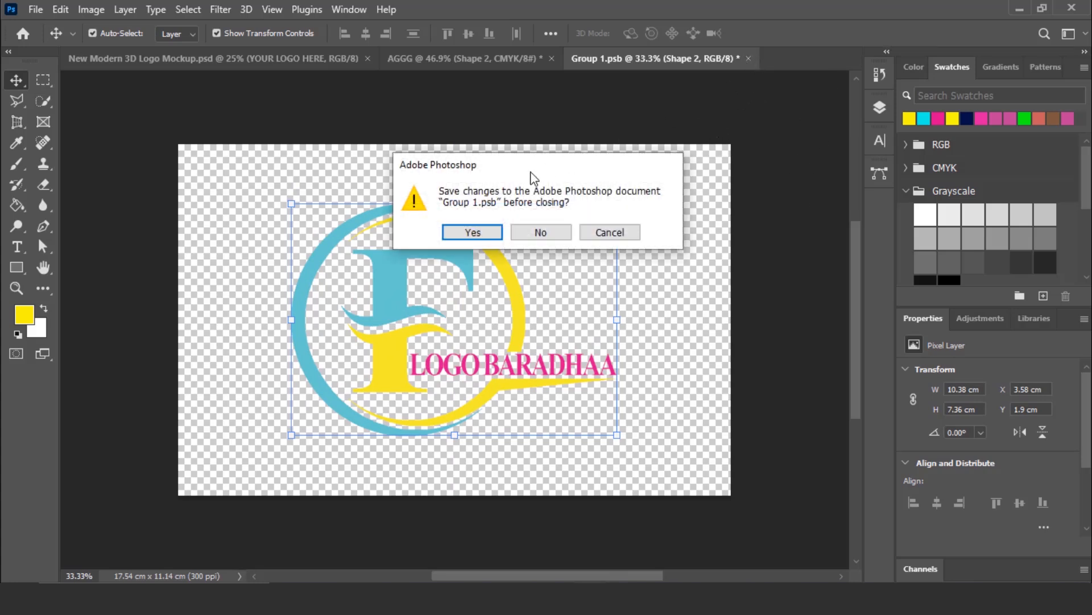
left_click(483, 233)
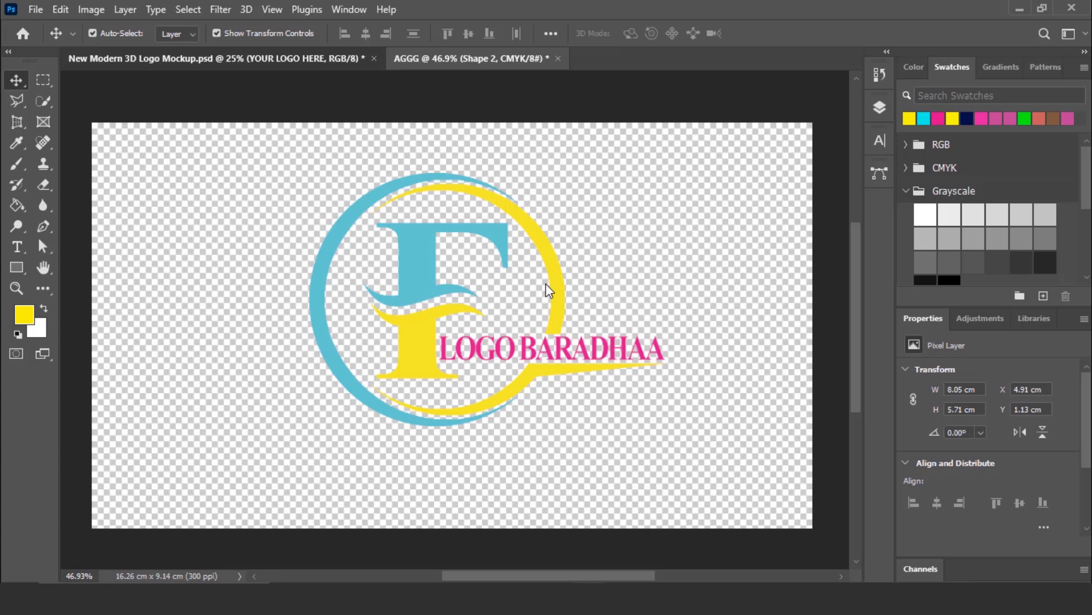
left_click(312, 63)
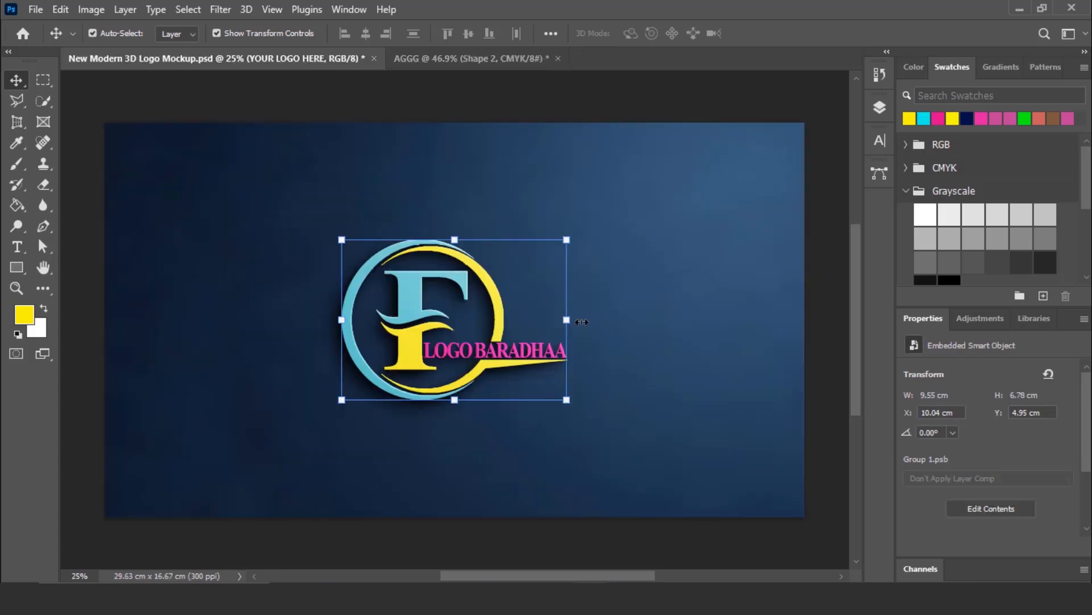
left_click(675, 302)
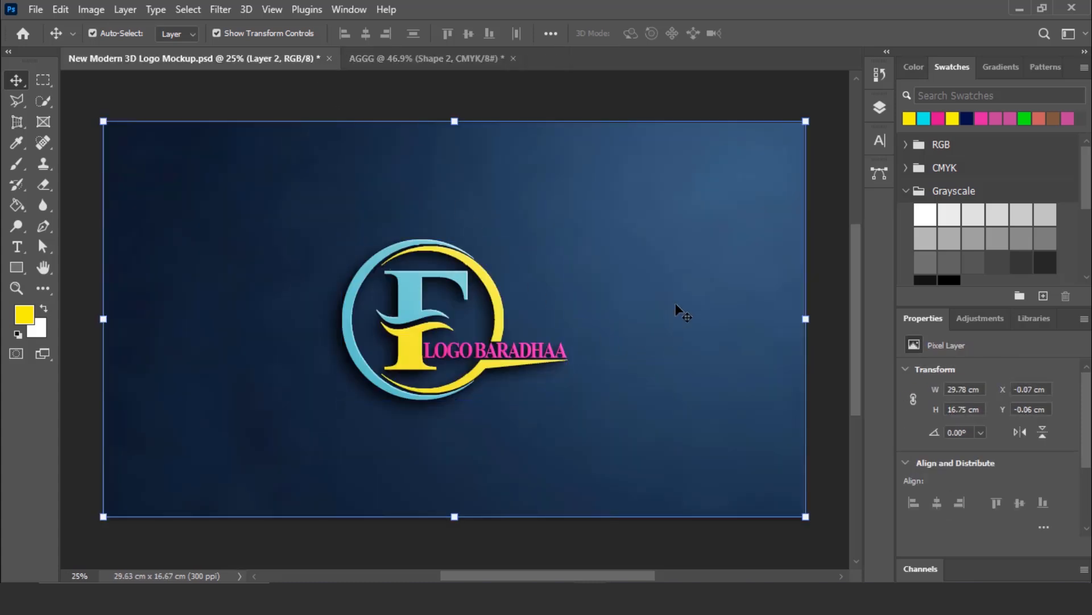
left_click(832, 181)
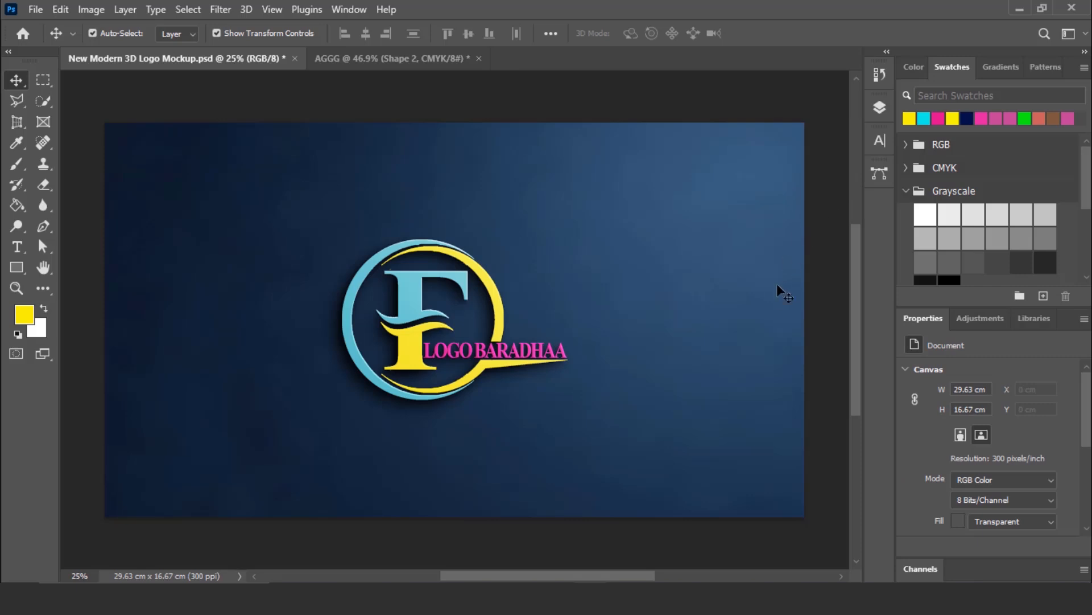